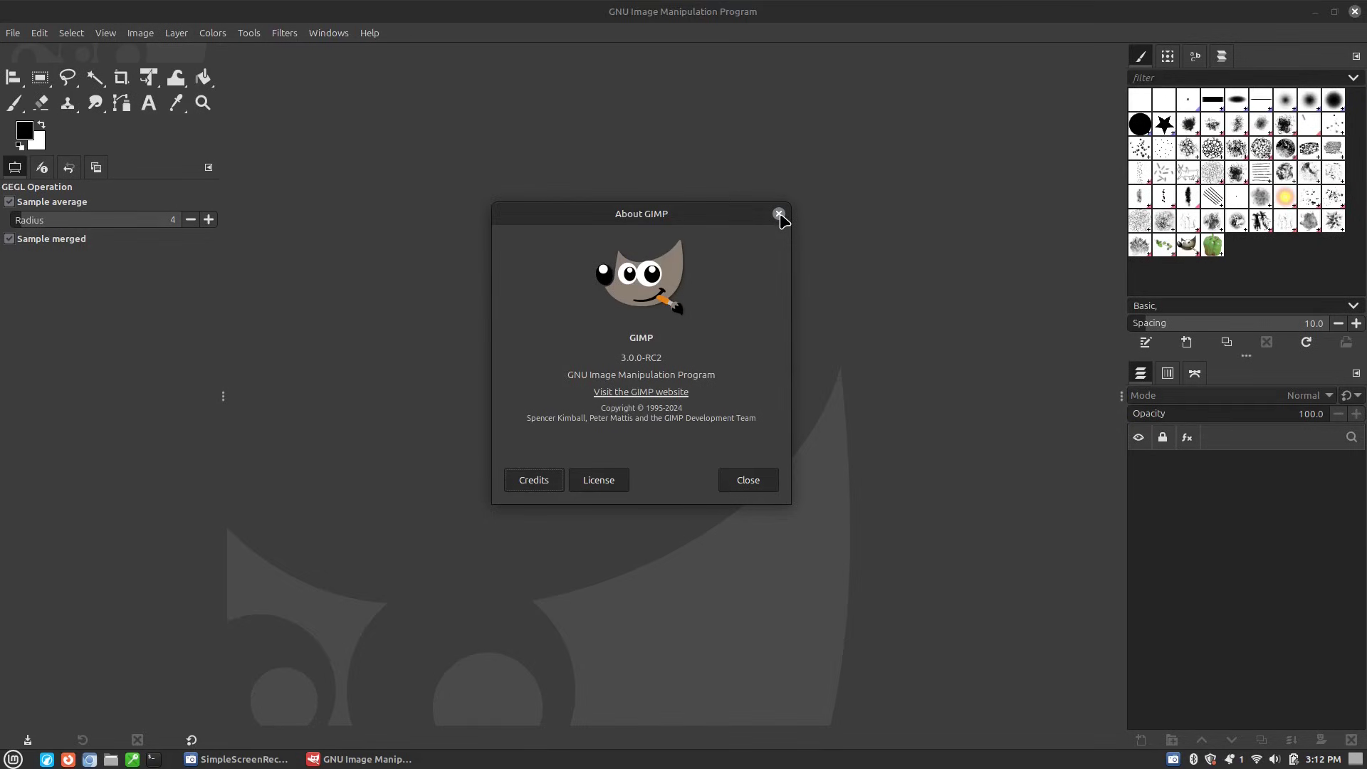
Dismiss the About dialog and create a new blank 1920x1080 image
{"action": "left_click", "coordinate": [779, 215]}
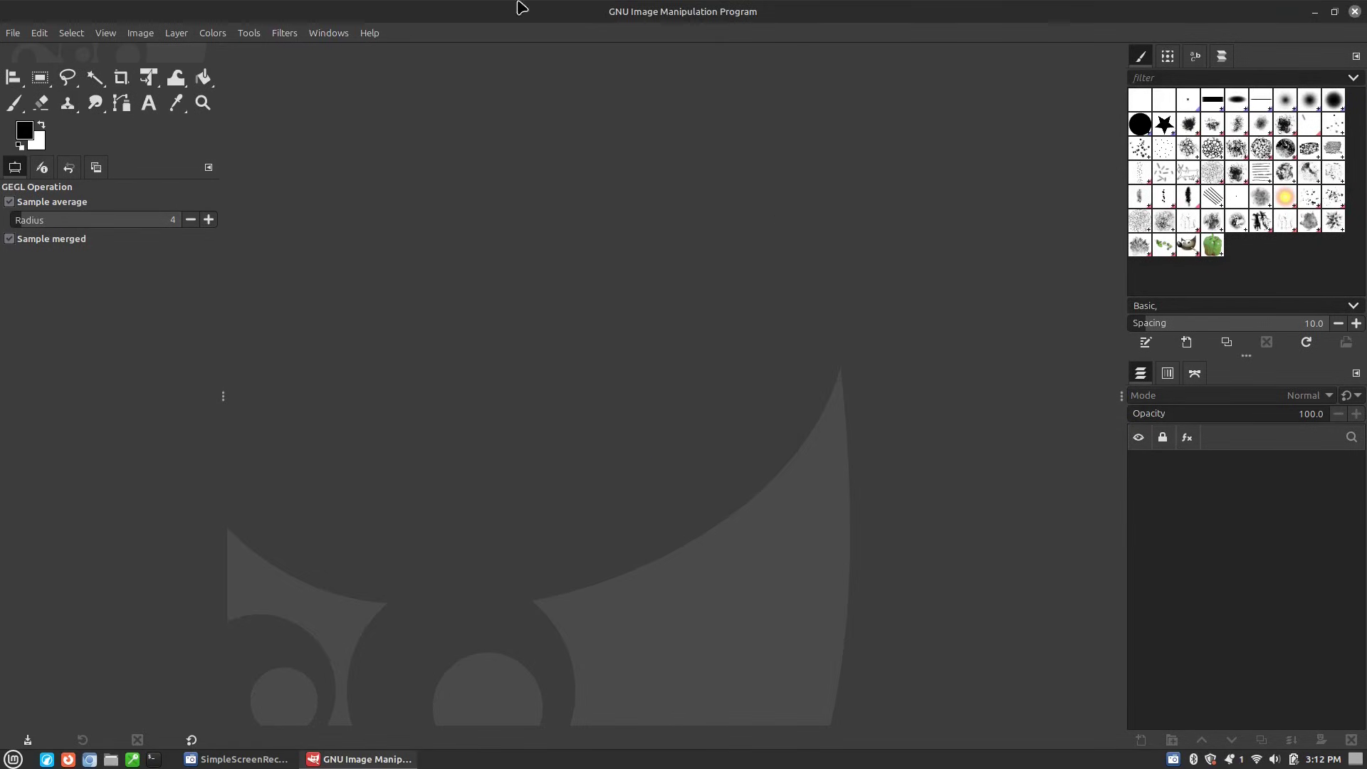
{"action": "left_click", "coordinate": [15, 33]}
{"action": "left_click", "coordinate": [21, 55]}
{"action": "left_click", "coordinate": [262, 207]}
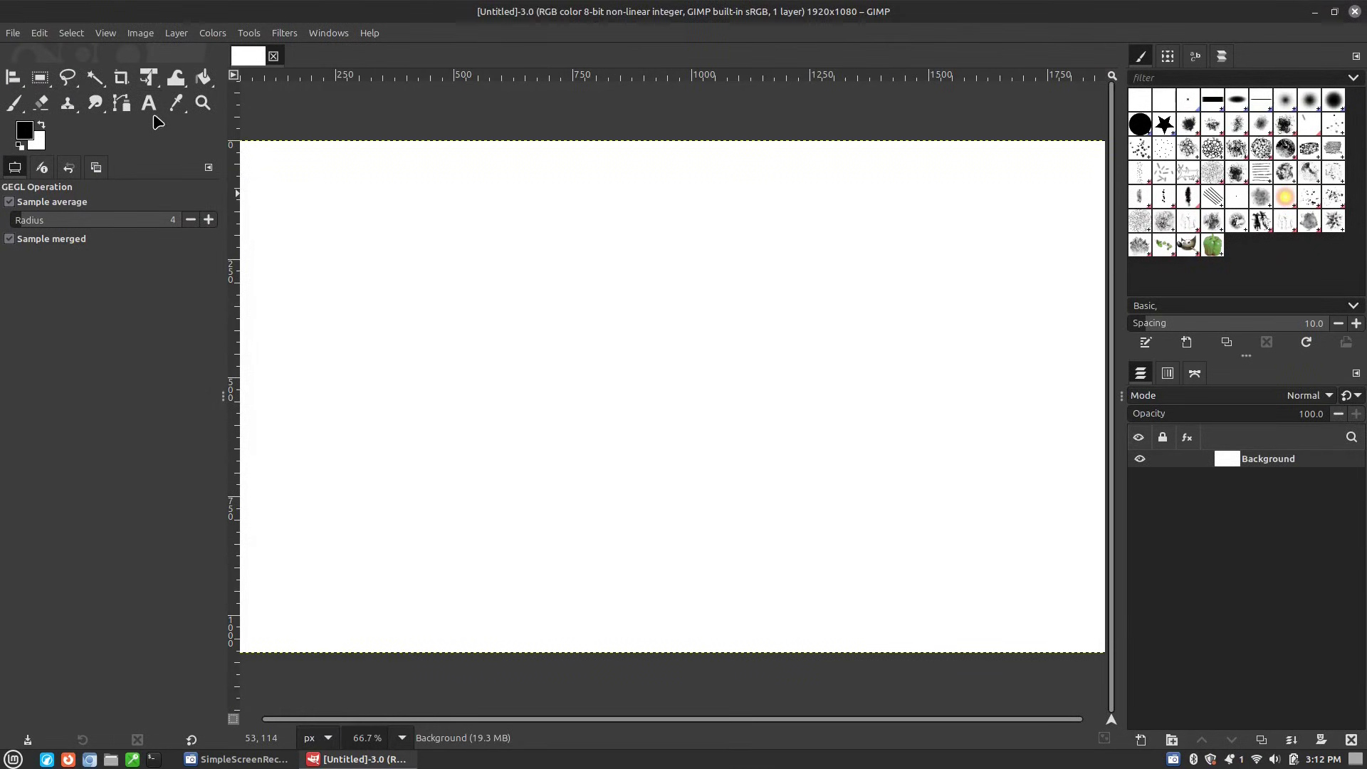
Add a text layer reading "Text" in the upper middle of the canvas at a font size of 167 px
{"action": "left_click", "coordinate": [149, 103]}
{"action": "left_click", "coordinate": [519, 282]}
{"action": "type", "text": "Text"}
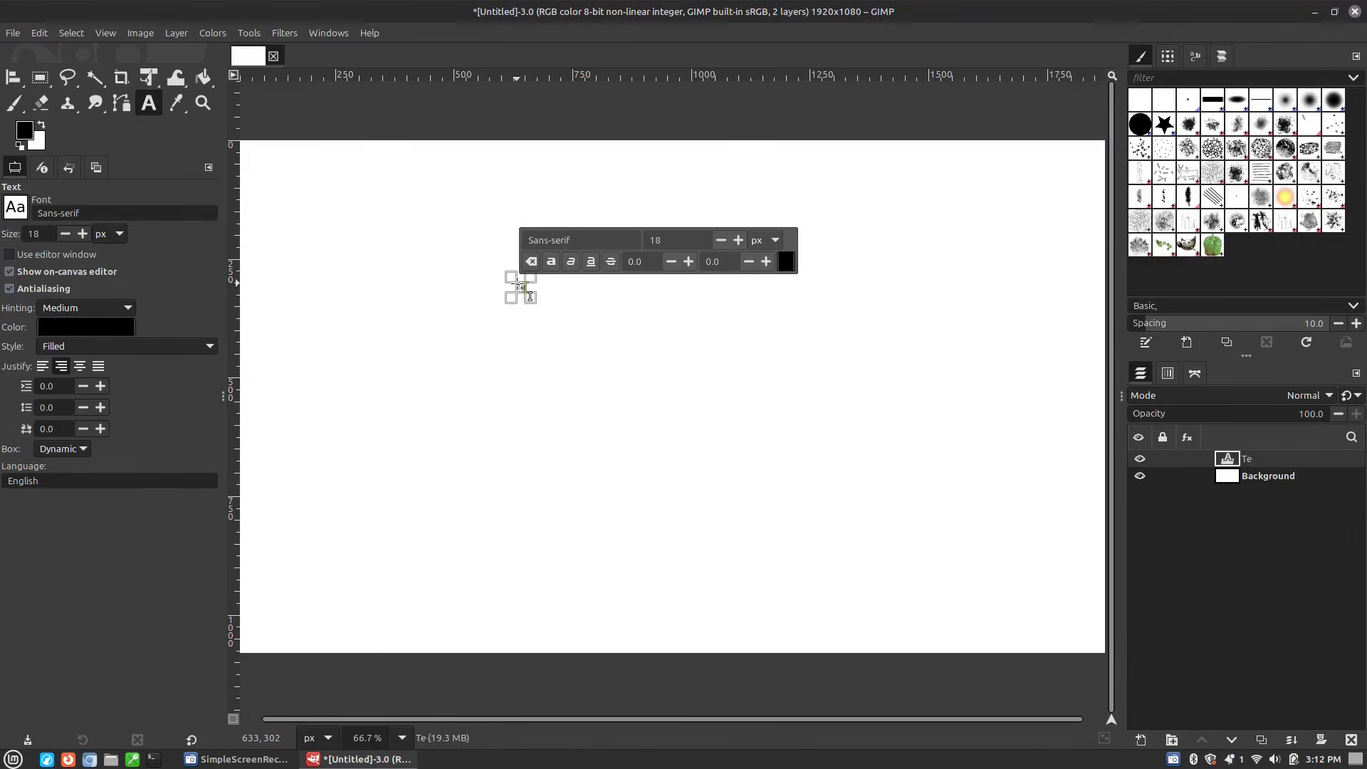
{"action": "left_click", "coordinate": [738, 240]}
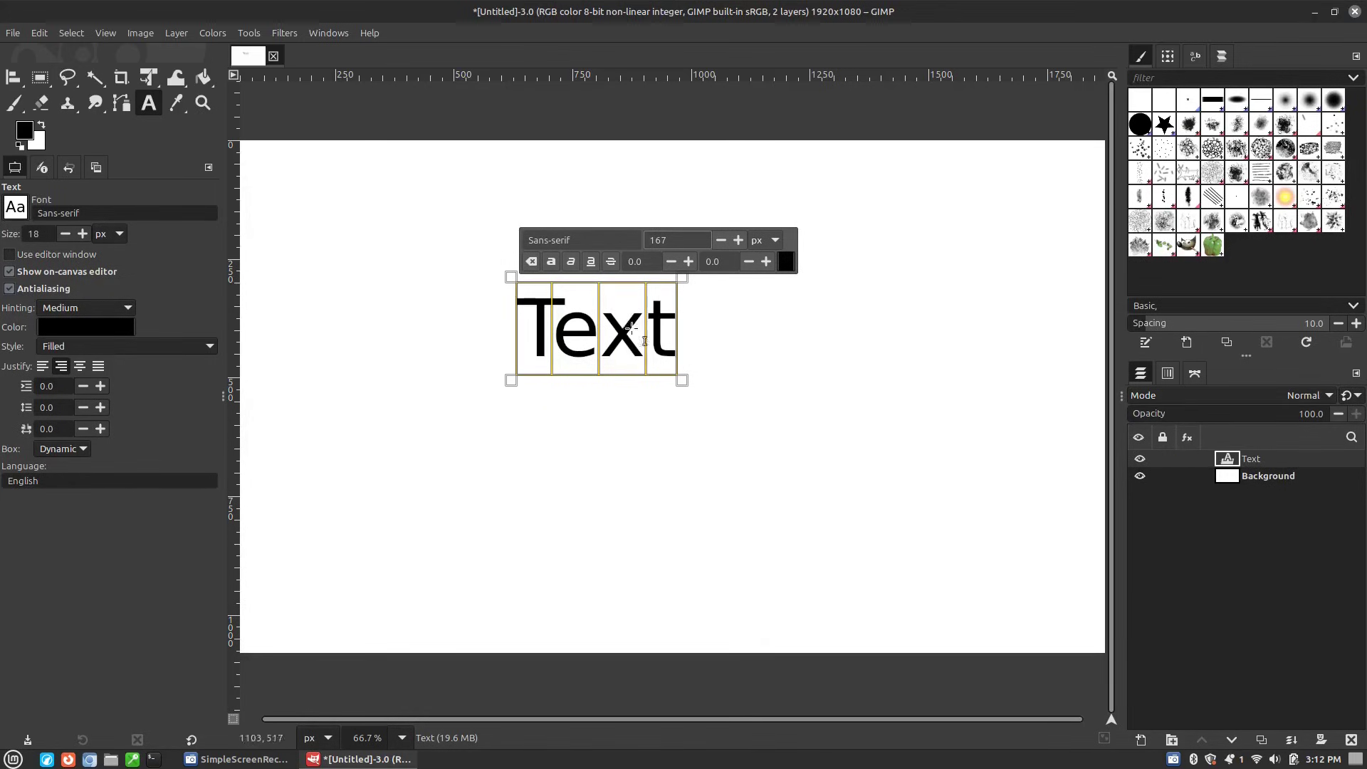
Open the Drop Shadow filter on the text layer and set its X and Y offsets to 0
{"action": "left_click", "coordinate": [285, 33]}
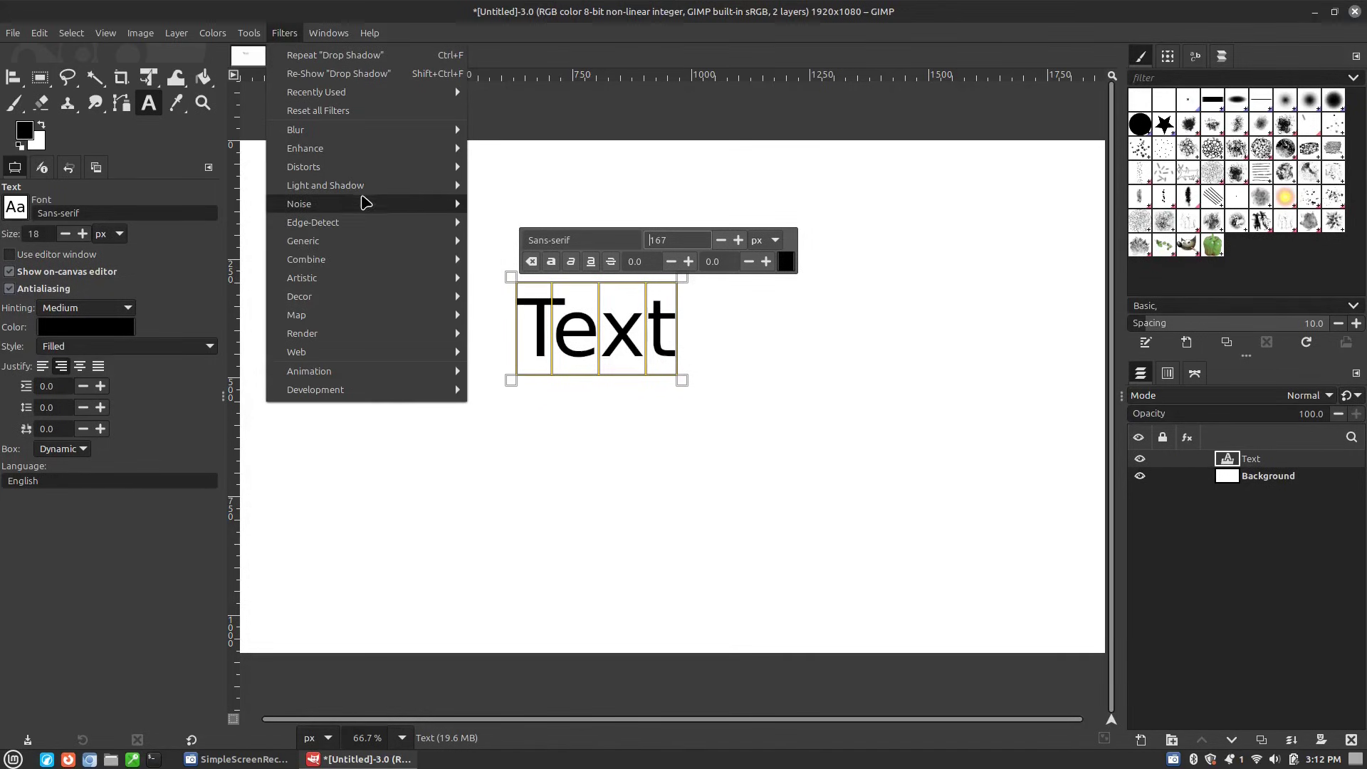
{"action": "mouse_move", "coordinate": [396, 186]}
{"action": "left_click", "coordinate": [538, 298]}
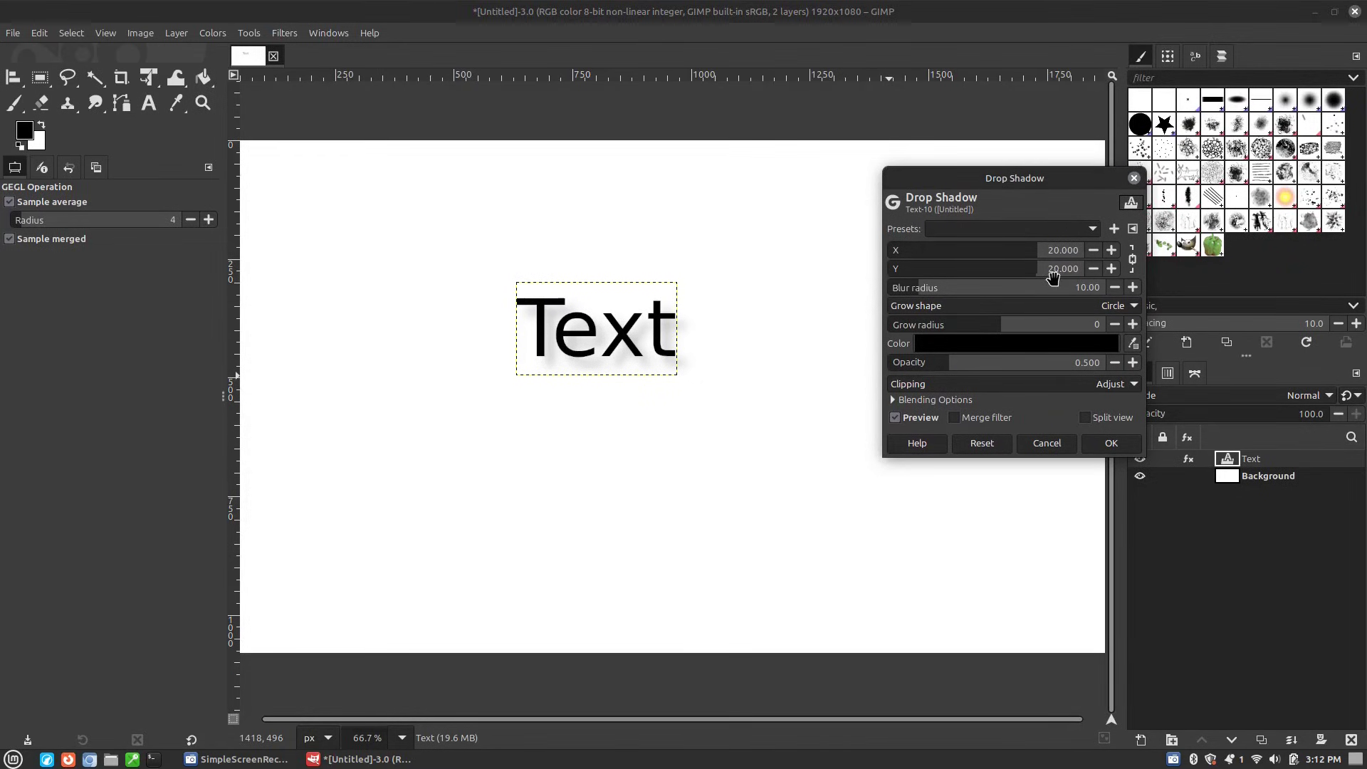
{"action": "left_click", "coordinate": [1093, 269]}
{"action": "left_click", "coordinate": [1093, 269]}
{"action": "left_click", "coordinate": [1093, 269]}
{"action": "left_click", "coordinate": [1093, 270]}
{"action": "left_click", "coordinate": [1093, 269]}
{"action": "left_click", "coordinate": [1093, 269]}
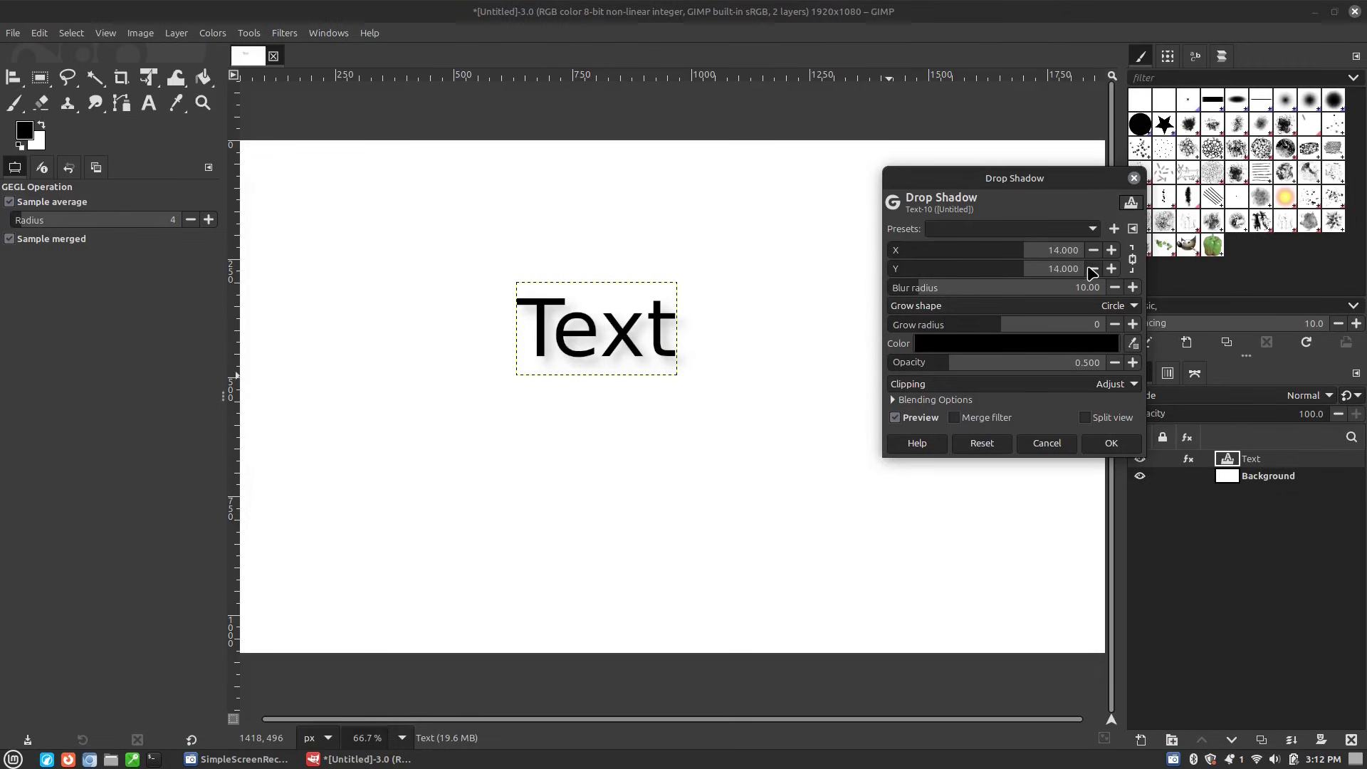
{"action": "left_click", "coordinate": [1092, 269]}
{"action": "left_click", "coordinate": [1093, 269]}
{"action": "left_click", "coordinate": [1093, 269]}
{"action": "left_click", "coordinate": [1093, 269]}
{"action": "left_click", "coordinate": [1092, 269]}
{"action": "left_click", "coordinate": [1093, 269]}
{"action": "left_click", "coordinate": [1093, 269]}
{"action": "left_click", "coordinate": [1093, 269]}
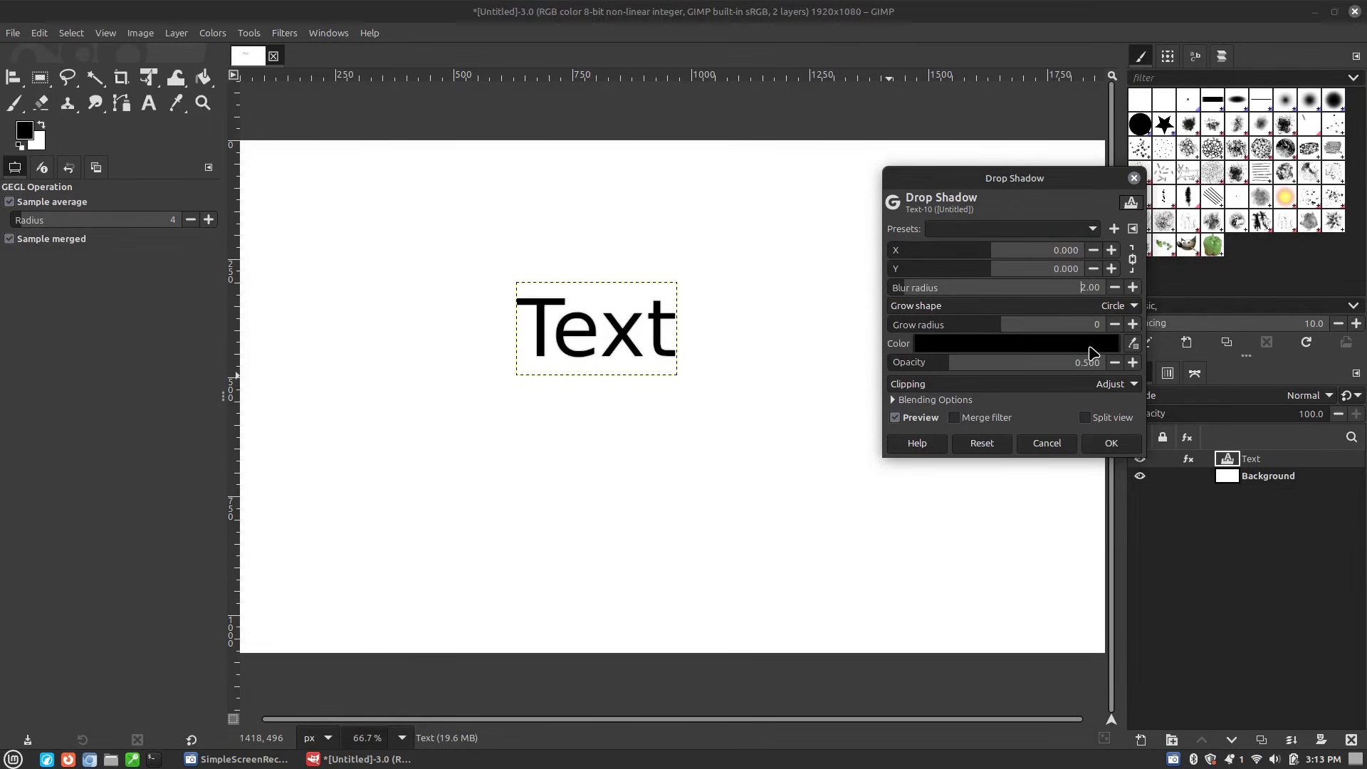
Set the shadow's blur radius to 0 and its color to red (ff0000)
{"action": "left_click", "coordinate": [1114, 287]}
{"action": "left_click", "coordinate": [1115, 287]}
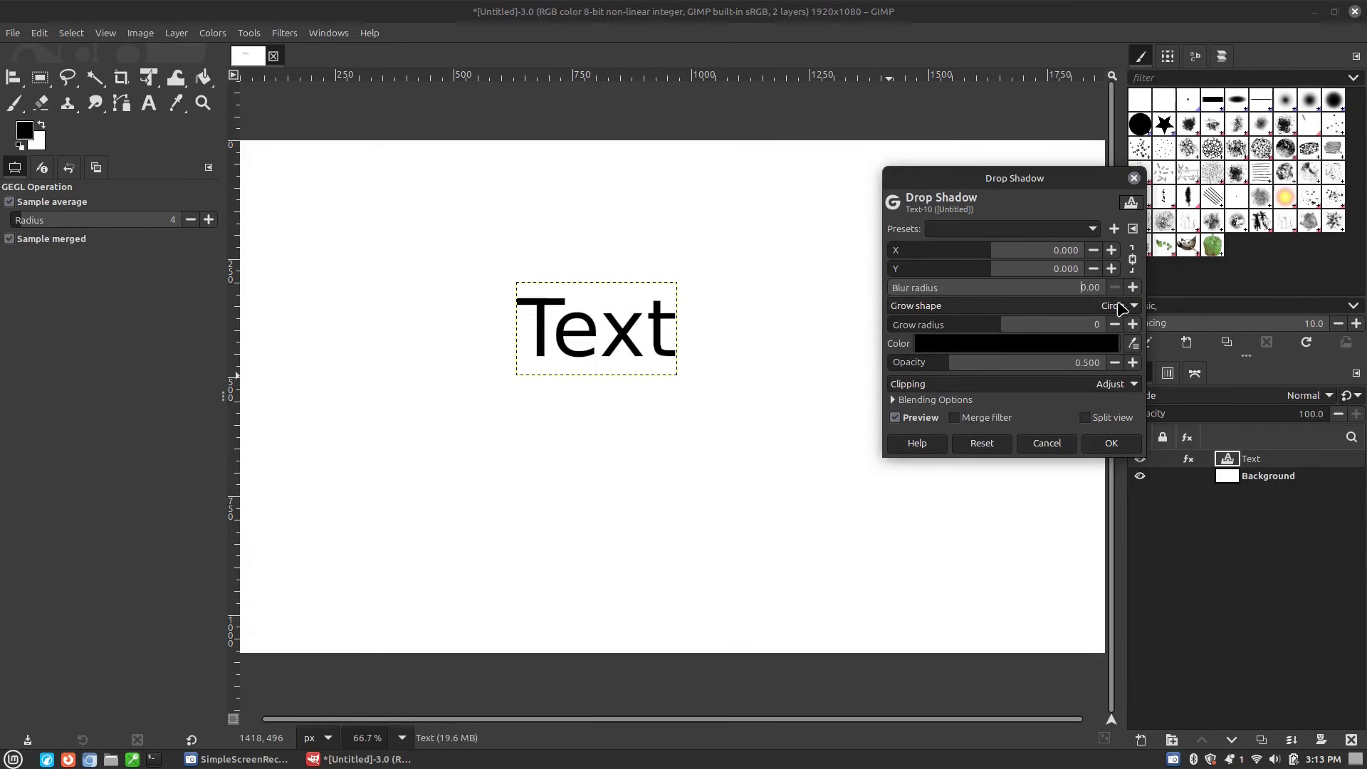
{"action": "left_click", "coordinate": [1105, 348]}
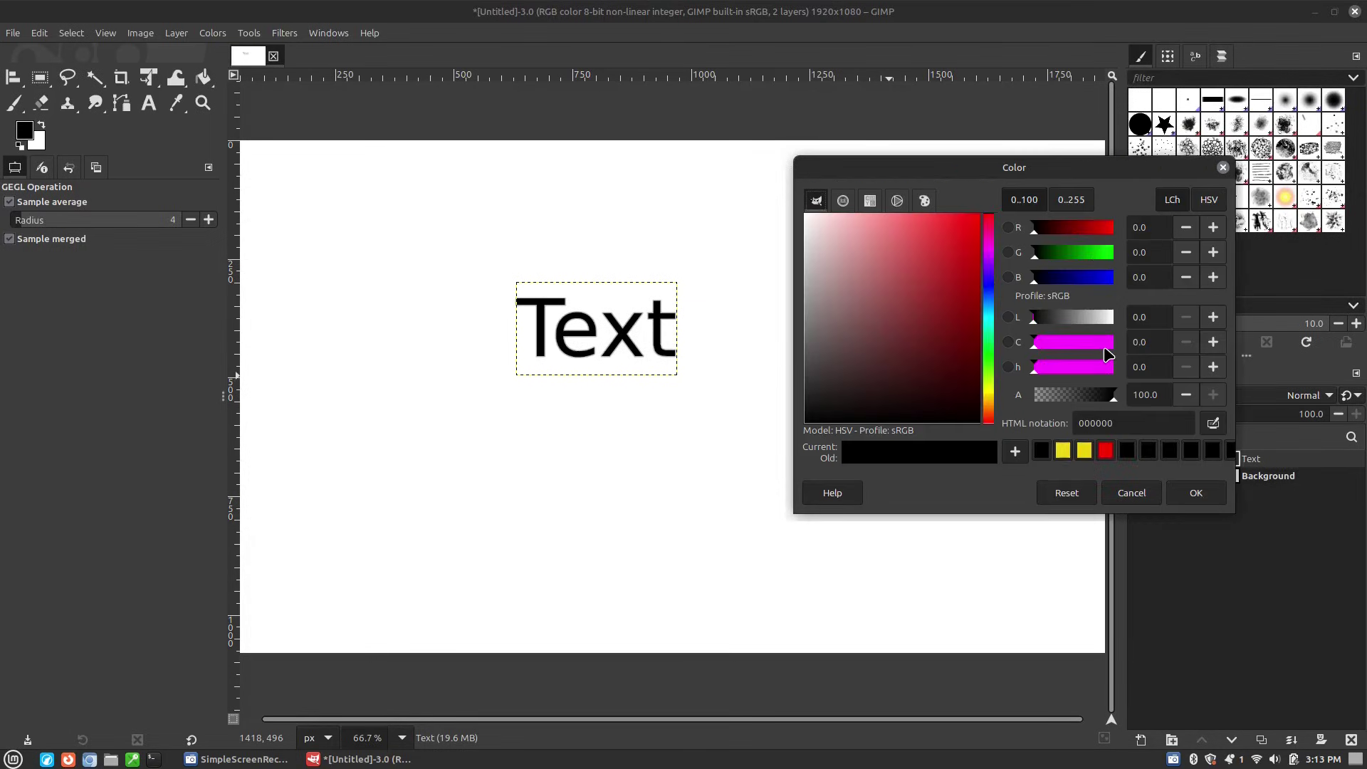
{"action": "left_click", "coordinate": [1105, 450]}
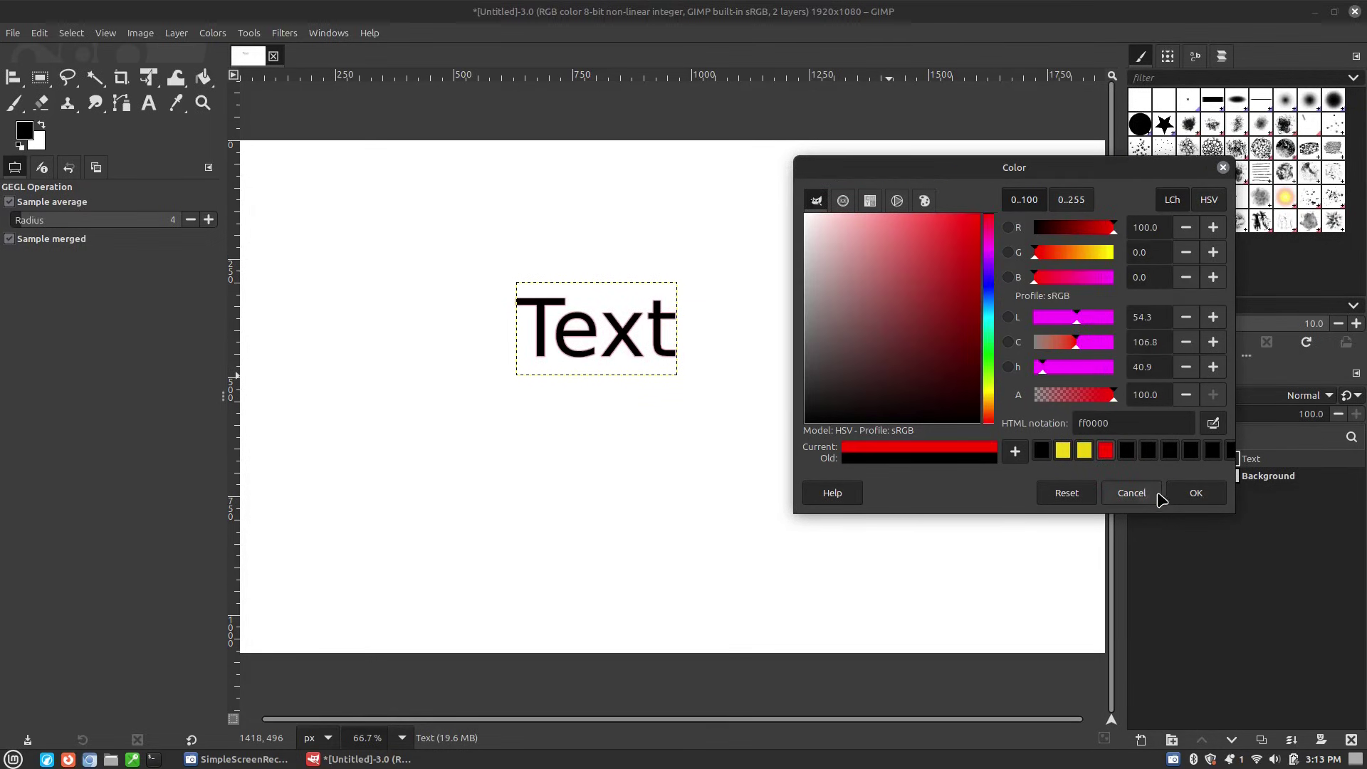
{"action": "left_click", "coordinate": [1196, 493]}
Set the shadow's grow radius to 9 and its opacity to 1
{"action": "left_click", "coordinate": [1132, 324]}
{"action": "left_click", "coordinate": [1132, 324]}
{"action": "left_click", "coordinate": [1132, 324]}
{"action": "left_click", "coordinate": [1132, 324]}
{"action": "left_click", "coordinate": [1132, 324]}
{"action": "left_click", "coordinate": [1132, 324]}
{"action": "left_click", "coordinate": [1132, 324]}
{"action": "left_click", "coordinate": [1132, 363]}
{"action": "left_click", "coordinate": [1132, 363]}
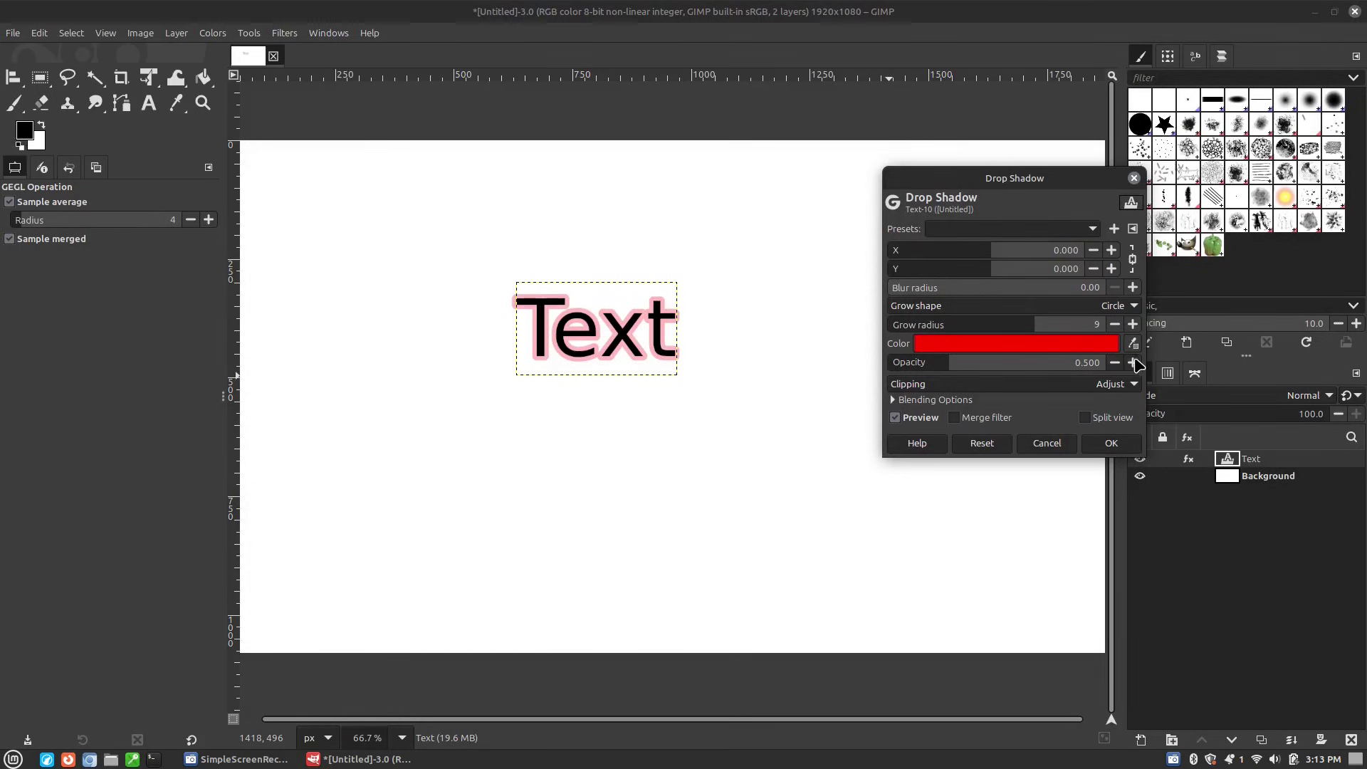
{"action": "left_click", "coordinate": [1087, 365]}
{"action": "type", "text": "1"}
{"action": "key", "text": "Return"}
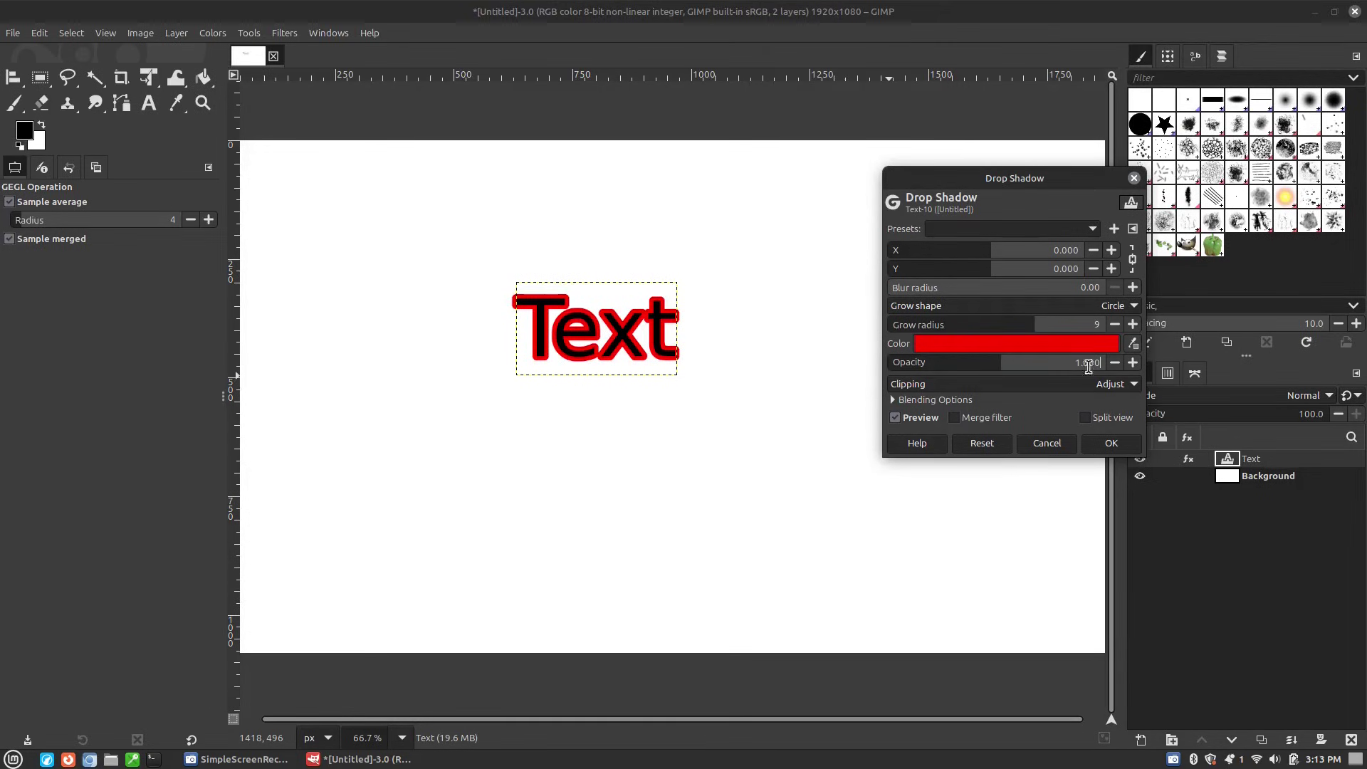
Thin the red outline by setting the shadow's grow radius to 6
{"action": "left_click", "coordinate": [1114, 324]}
{"action": "left_click", "coordinate": [1114, 324]}
{"action": "left_click", "coordinate": [1114, 324]}
{"action": "left_click", "coordinate": [1115, 323]}
{"action": "left_click", "coordinate": [1114, 323]}
{"action": "left_click", "coordinate": [1114, 324]}
{"action": "left_click", "coordinate": [1133, 324]}
{"action": "left_click", "coordinate": [1132, 325]}
{"action": "left_click", "coordinate": [1132, 325]}
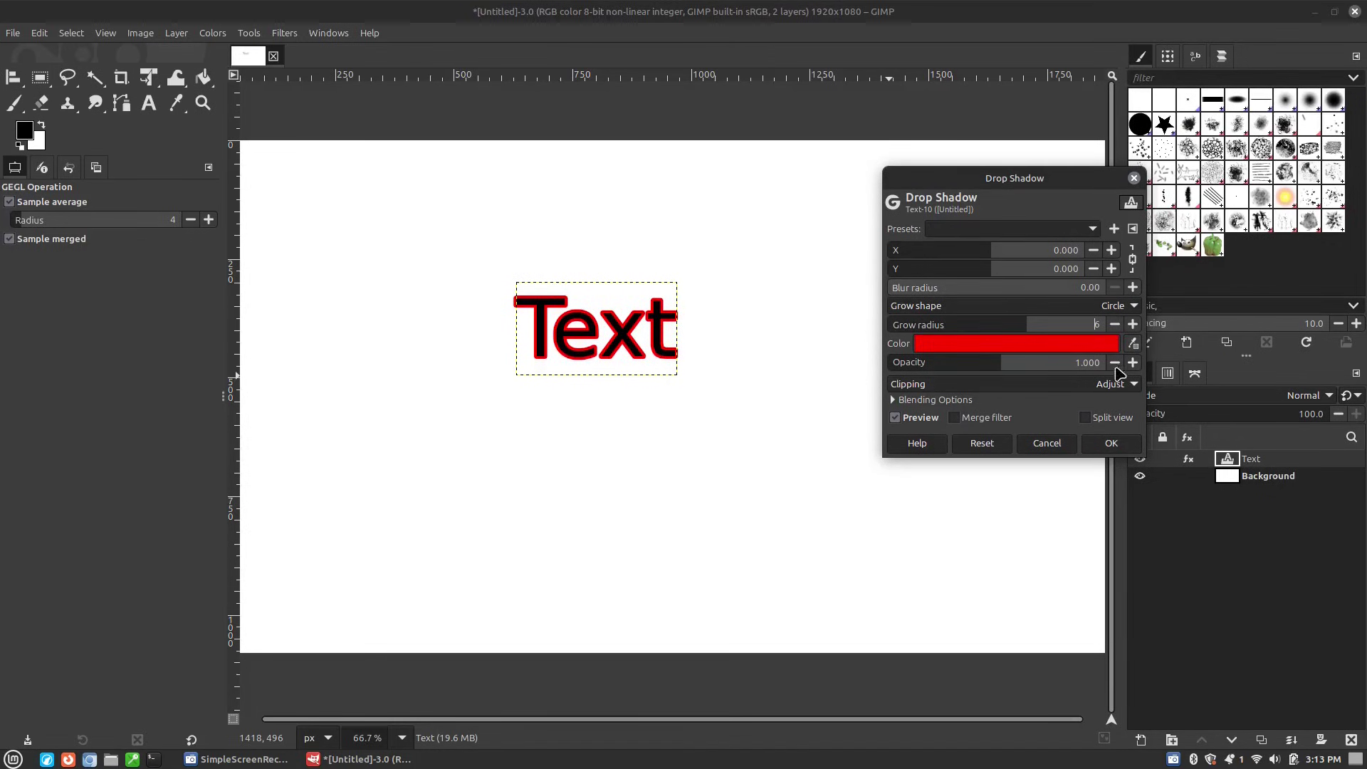
Try increasing the red shadow's linked X and Y offsets, and return both to 0
{"action": "left_click", "coordinate": [1112, 269]}
{"action": "left_click", "coordinate": [1111, 268]}
{"action": "left_click", "coordinate": [1111, 269]}
{"action": "left_click", "coordinate": [1112, 269]}
{"action": "left_click", "coordinate": [1112, 268]}
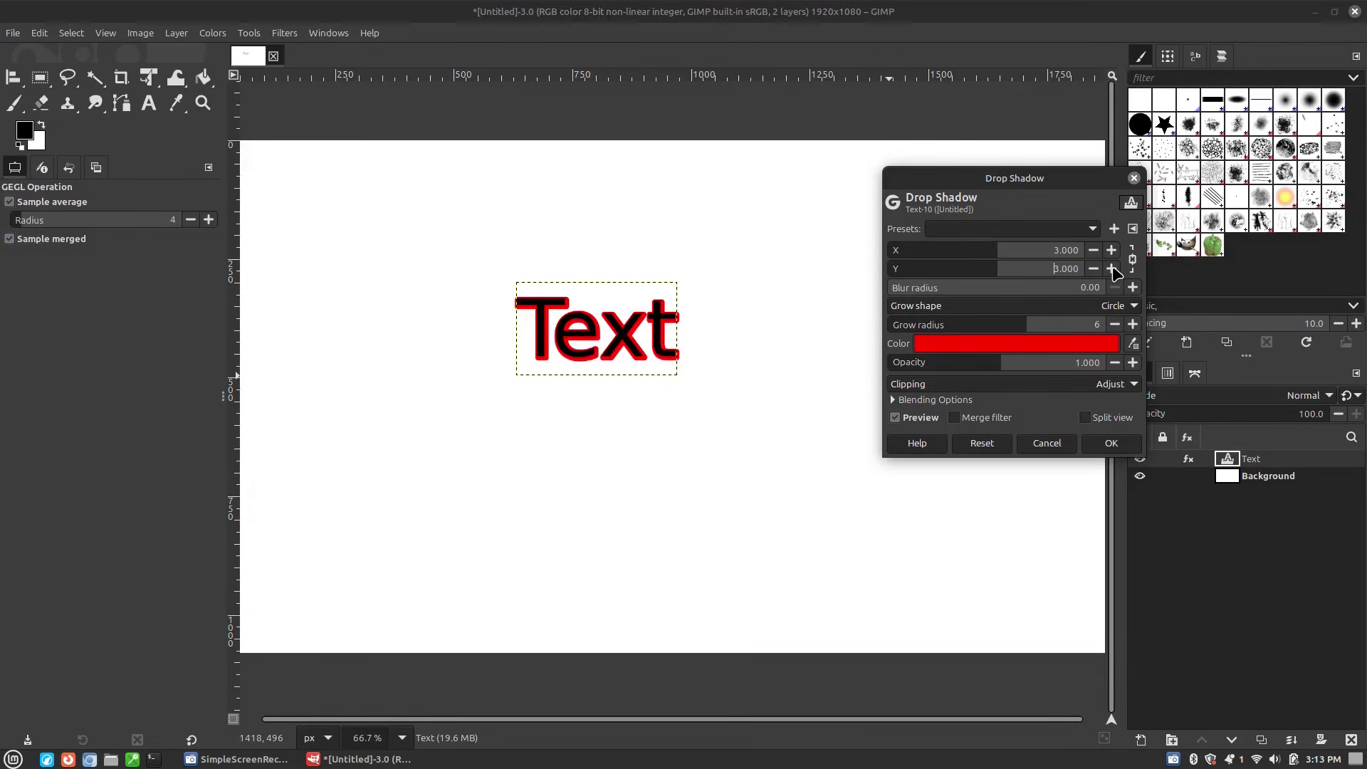
{"action": "left_click", "coordinate": [1092, 269]}
{"action": "left_click", "coordinate": [1093, 269]}
{"action": "left_click", "coordinate": [1093, 269]}
{"action": "left_click", "coordinate": [1092, 268]}
{"action": "left_click", "coordinate": [1093, 268]}
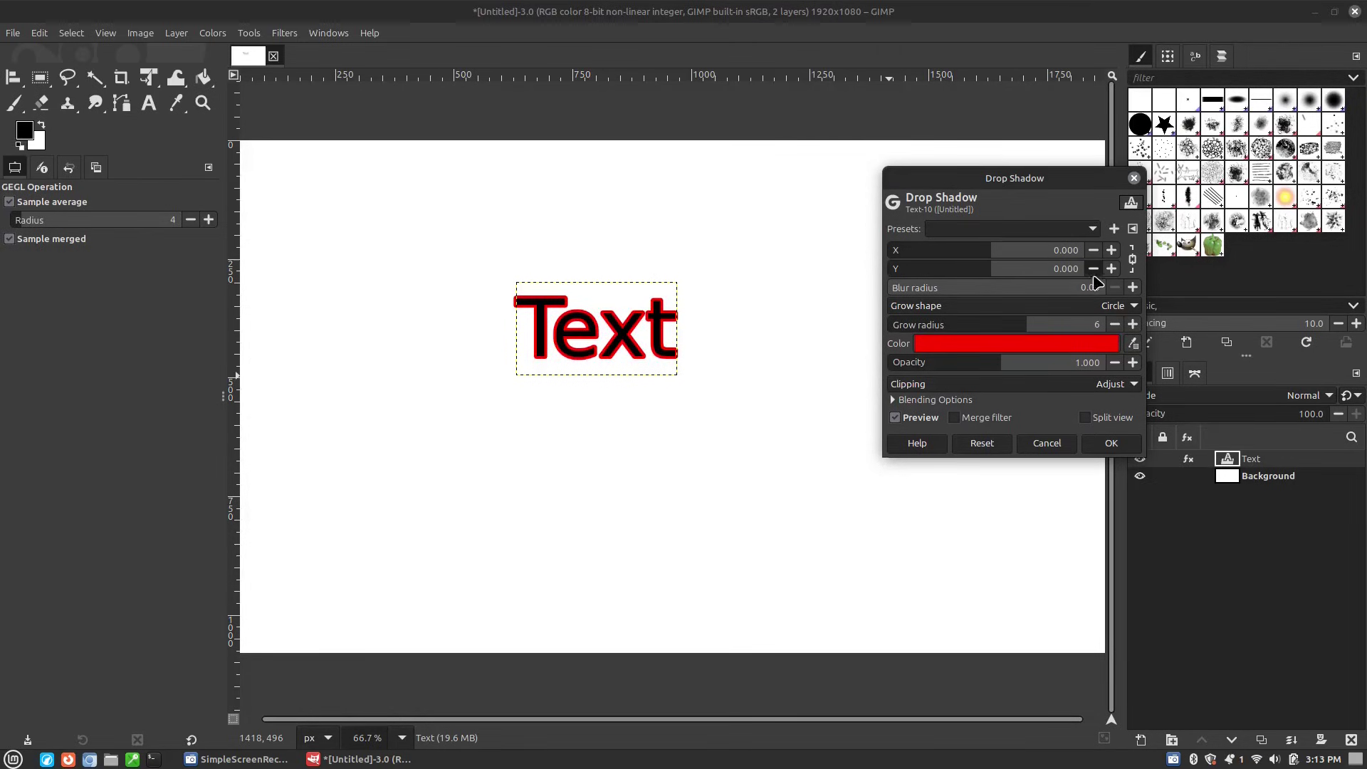
Apply the Drop Shadow filter and toggle its visibility off and on in the text layer's effects
{"action": "left_click", "coordinate": [1110, 442]}
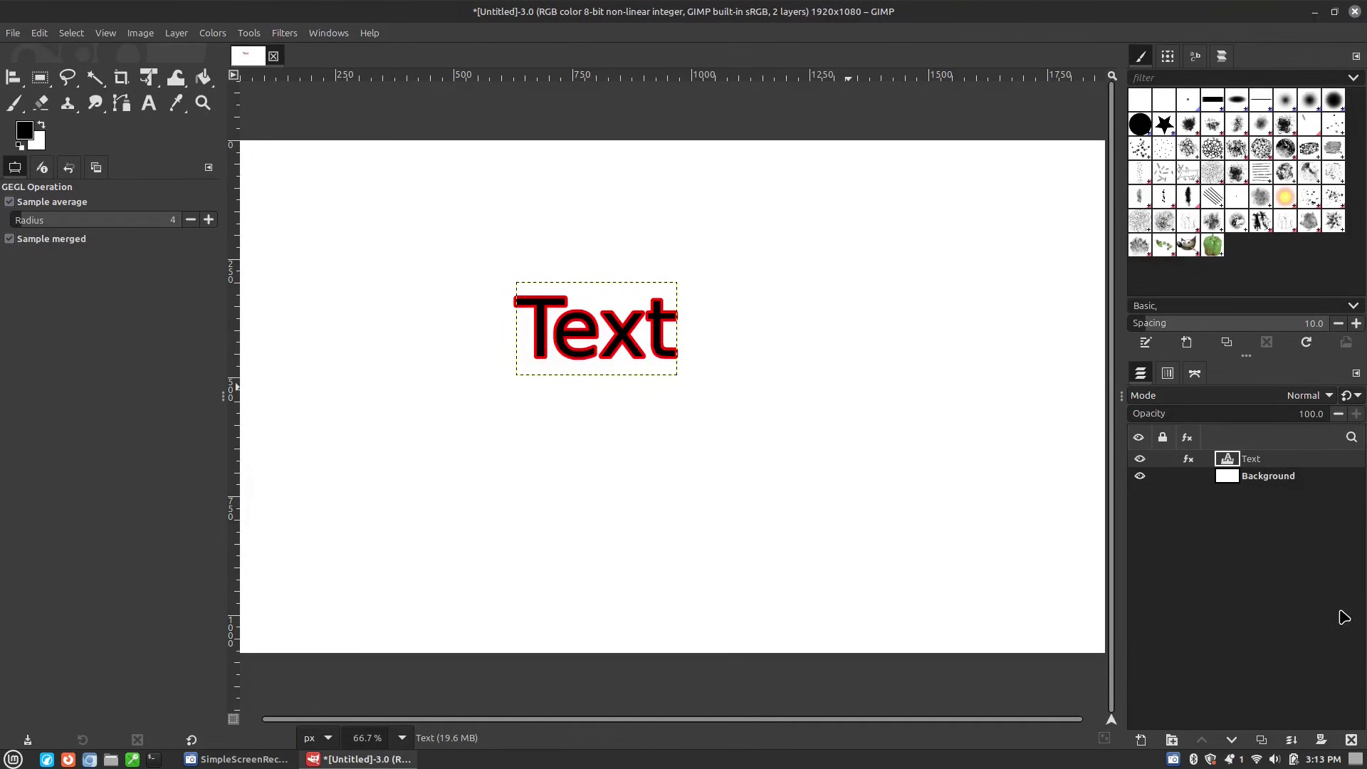
{"action": "left_click", "coordinate": [1194, 460]}
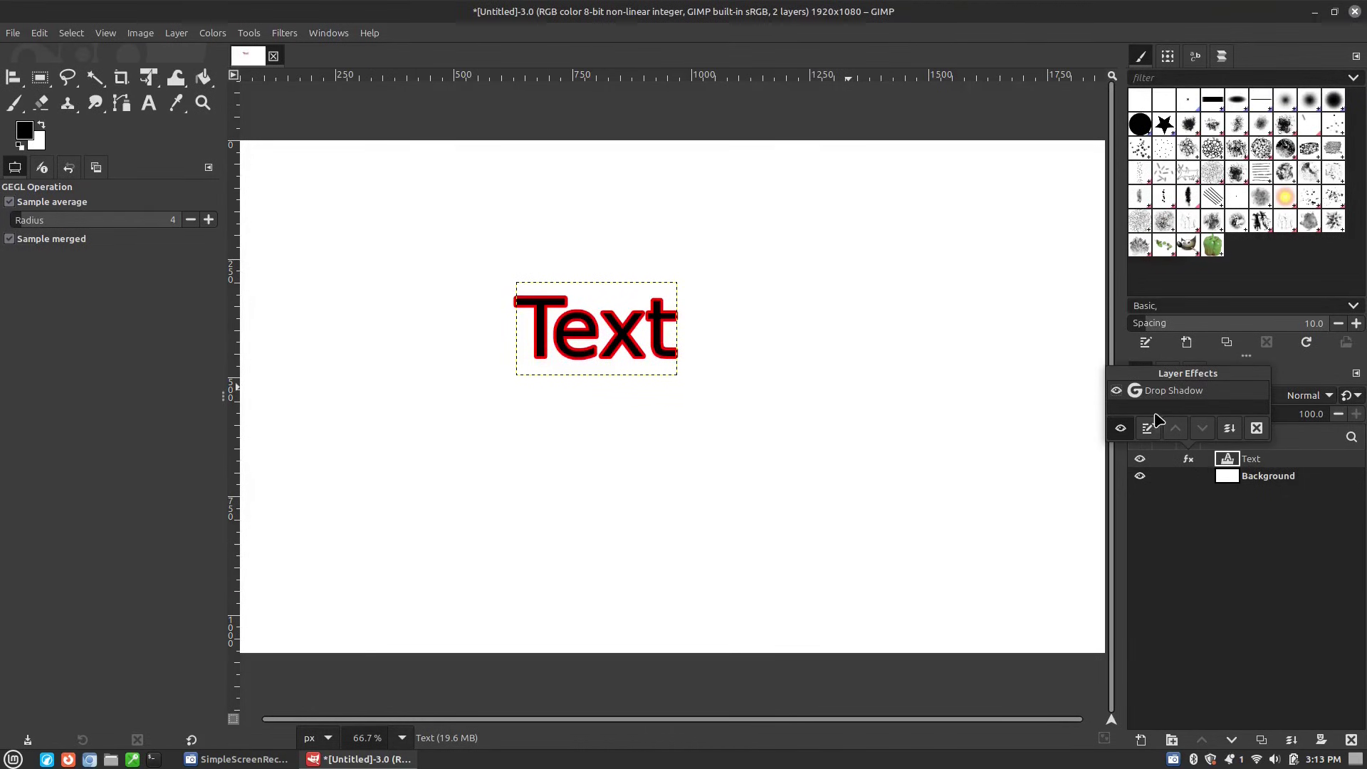
{"action": "left_click", "coordinate": [1116, 390]}
{"action": "left_click", "coordinate": [1116, 391]}
{"action": "double_click", "coordinate": [1116, 390]}
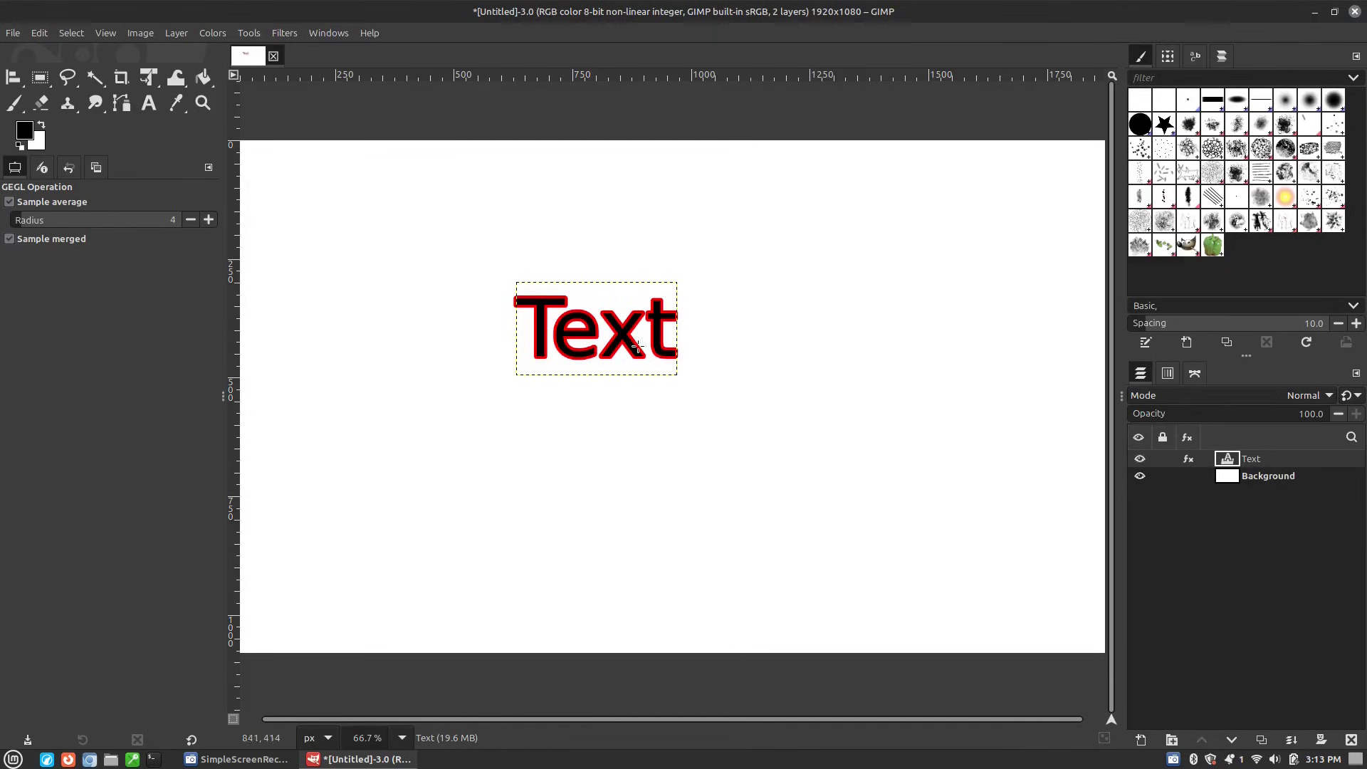
{"action": "left_click", "coordinate": [1050, 444]}
Extend the text on the canvas so that it reads "Texting" and finish editing it
{"action": "left_click", "coordinate": [149, 104]}
{"action": "left_click", "coordinate": [669, 349]}
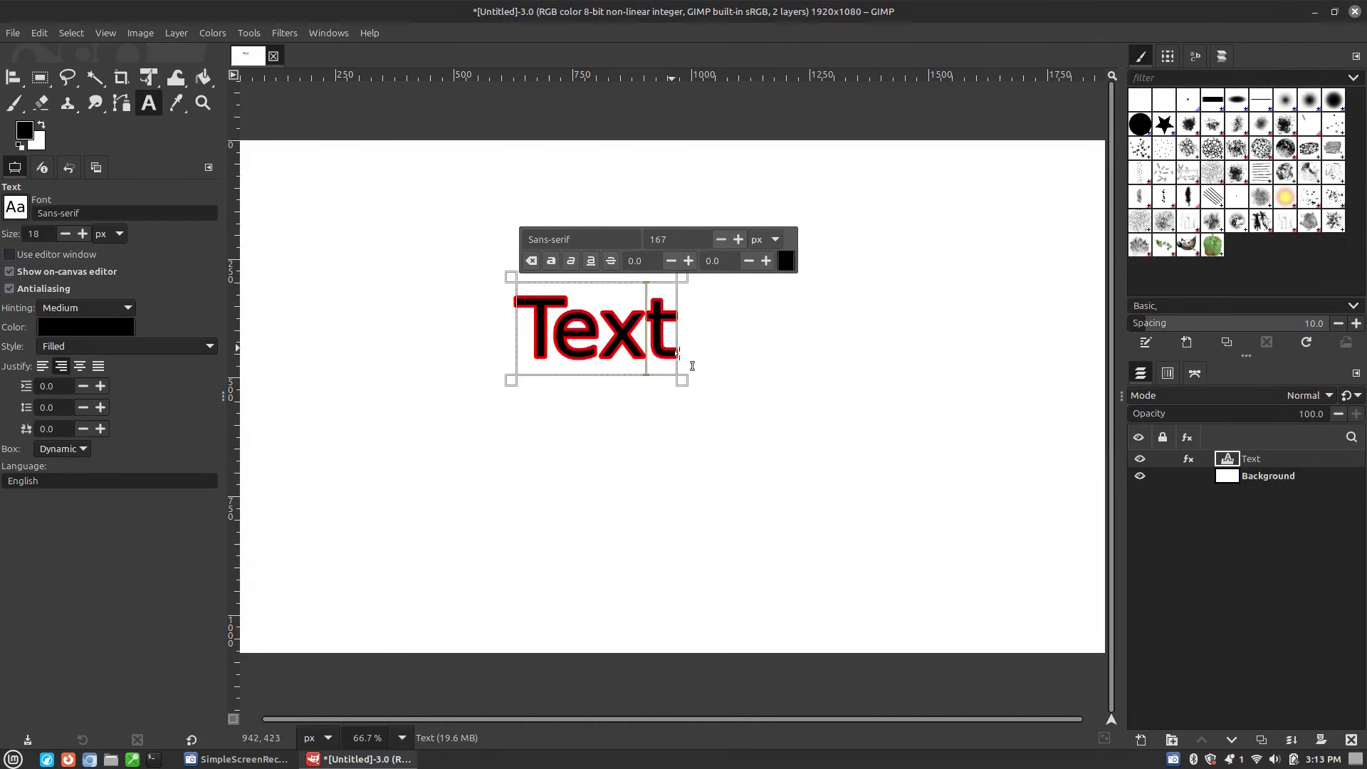
{"action": "type", "text": "ing"}
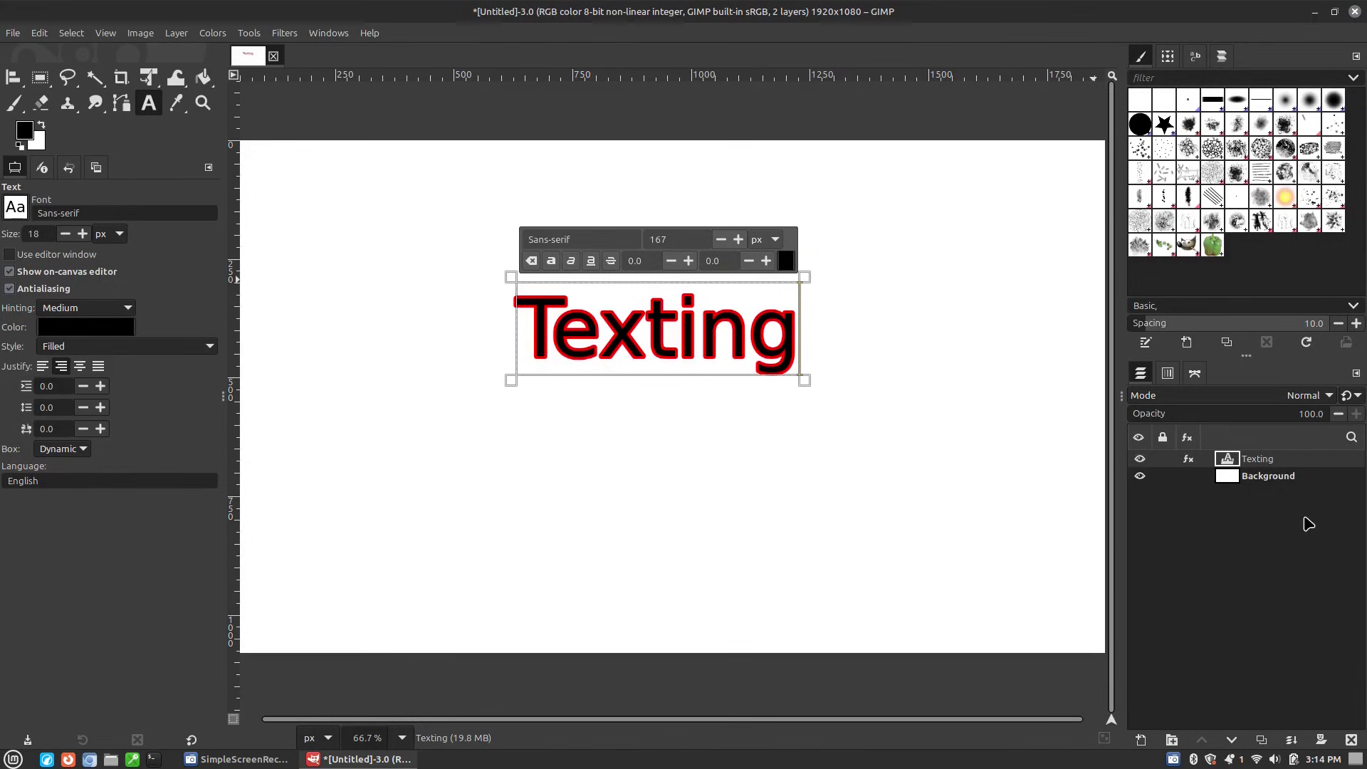
{"action": "key", "text": "Escape"}
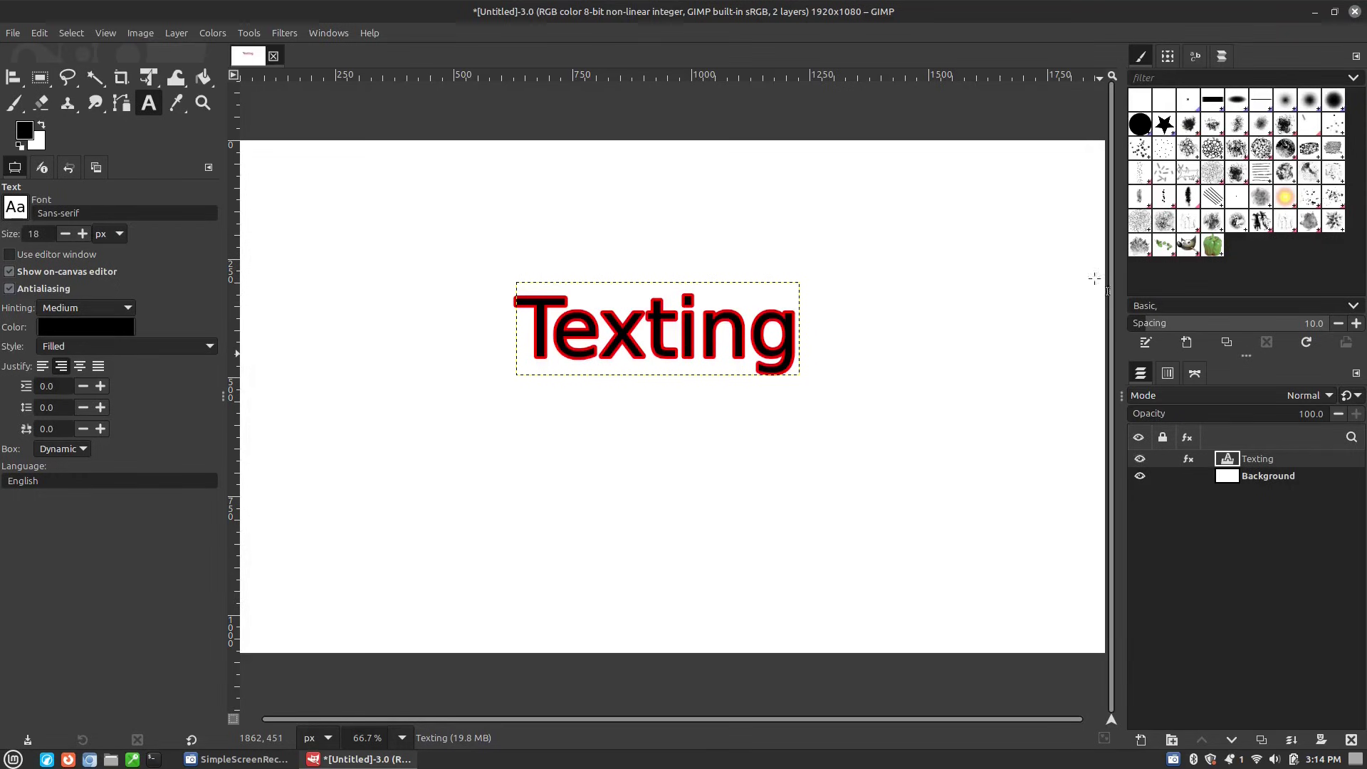
{"action": "left_click", "coordinate": [285, 34]}
{"action": "mouse_move", "coordinate": [349, 185]}
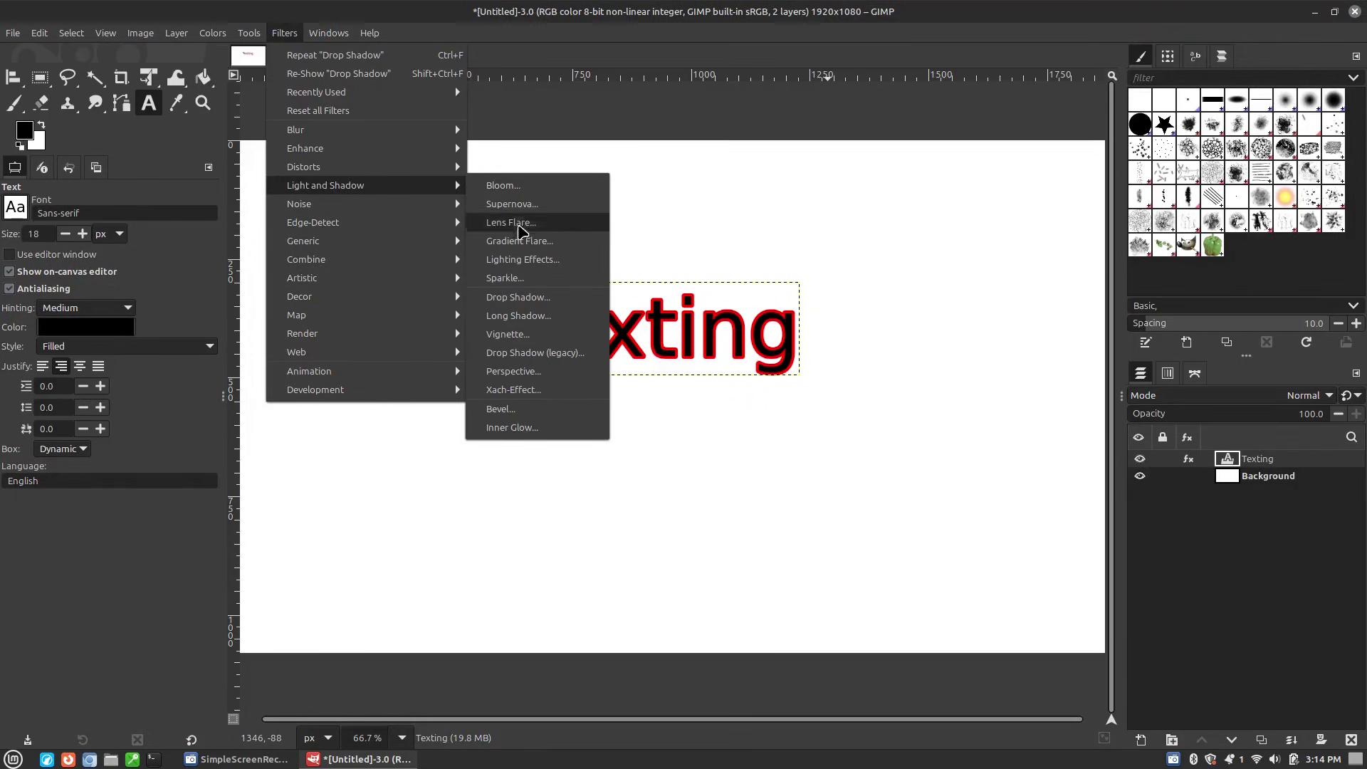
{"action": "left_click", "coordinate": [531, 297]}
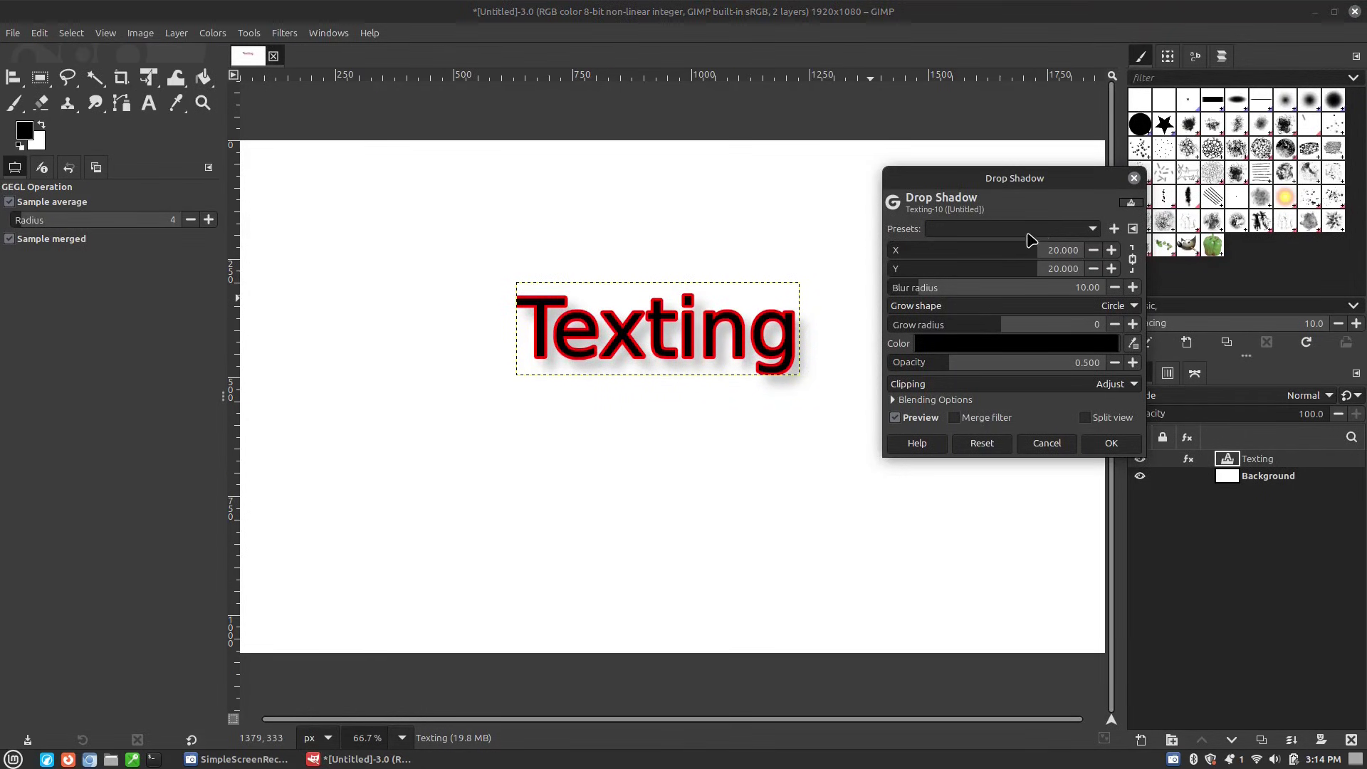
{"action": "left_click", "coordinate": [1048, 231]}
{"action": "left_click", "coordinate": [1040, 253]}
{"action": "left_click", "coordinate": [1048, 229]}
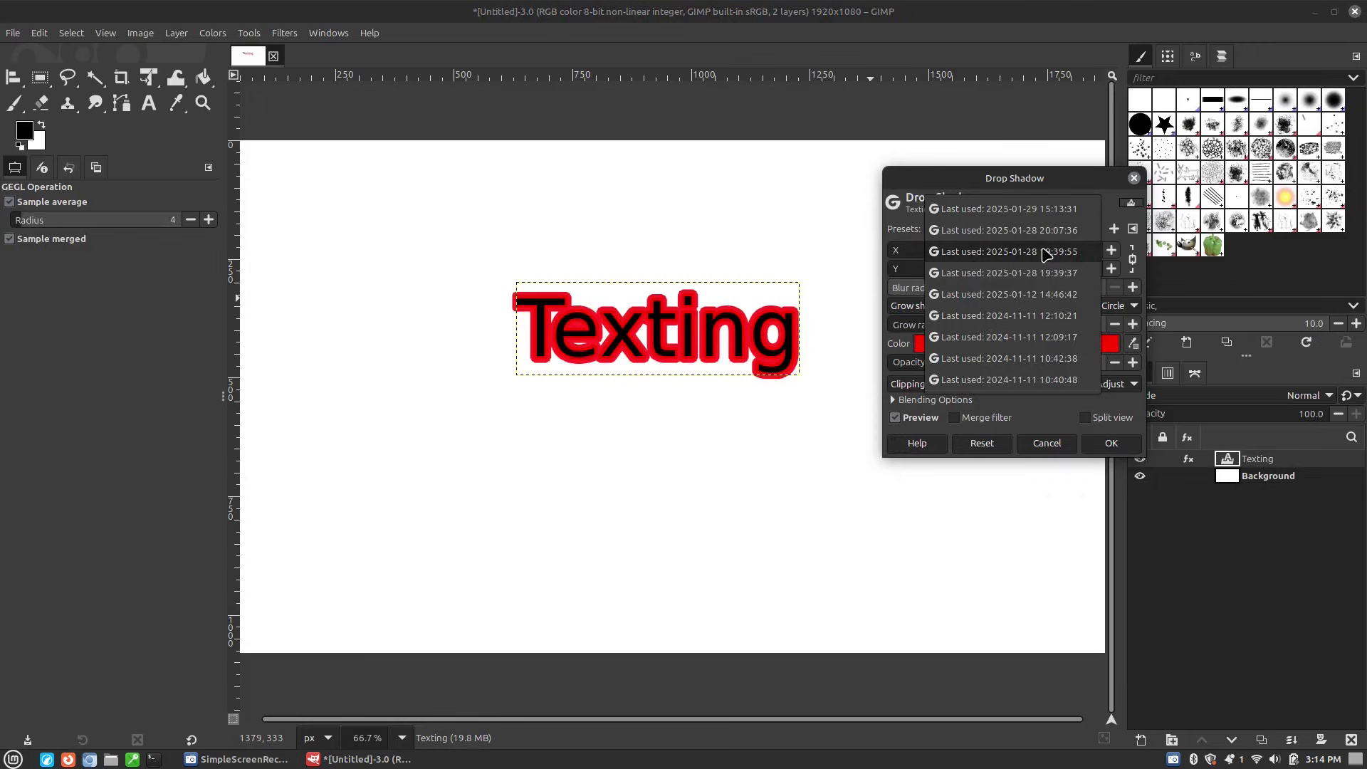
{"action": "left_click", "coordinate": [1045, 254]}
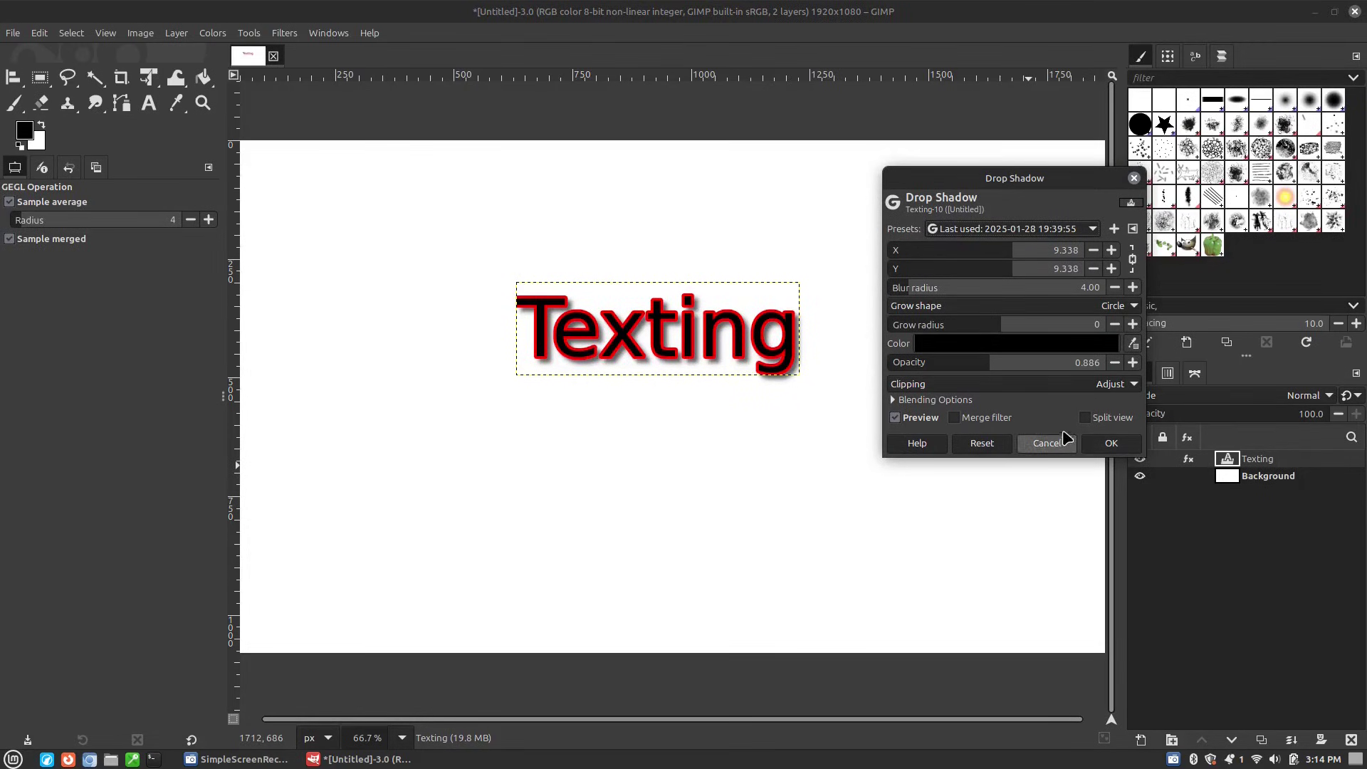
{"action": "left_click", "coordinate": [1113, 444]}
{"action": "left_click", "coordinate": [1174, 476]}
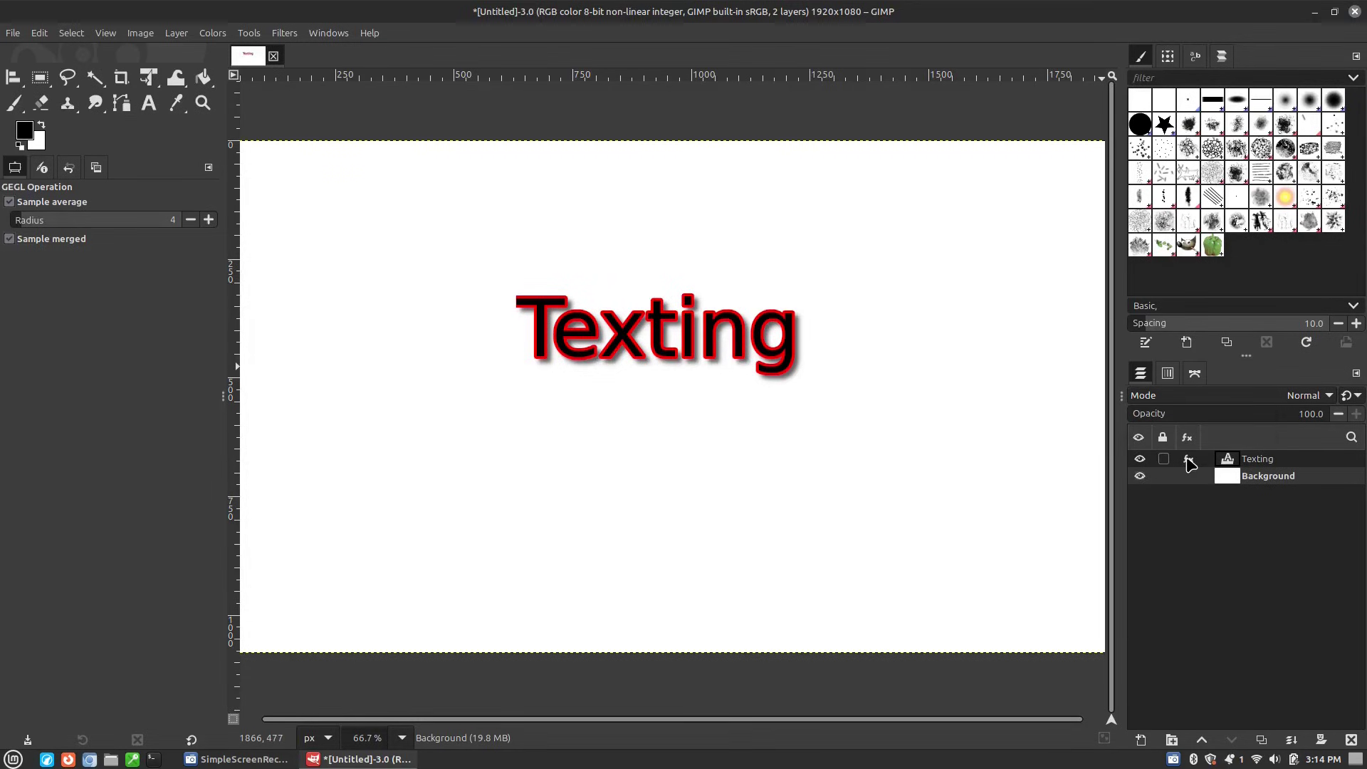
Raise the lower Drop Shadow above the other in the Texting layer's effects, and lower it back to its original place
{"action": "left_click", "coordinate": [1189, 460]}
{"action": "left_click", "coordinate": [1178, 392]}
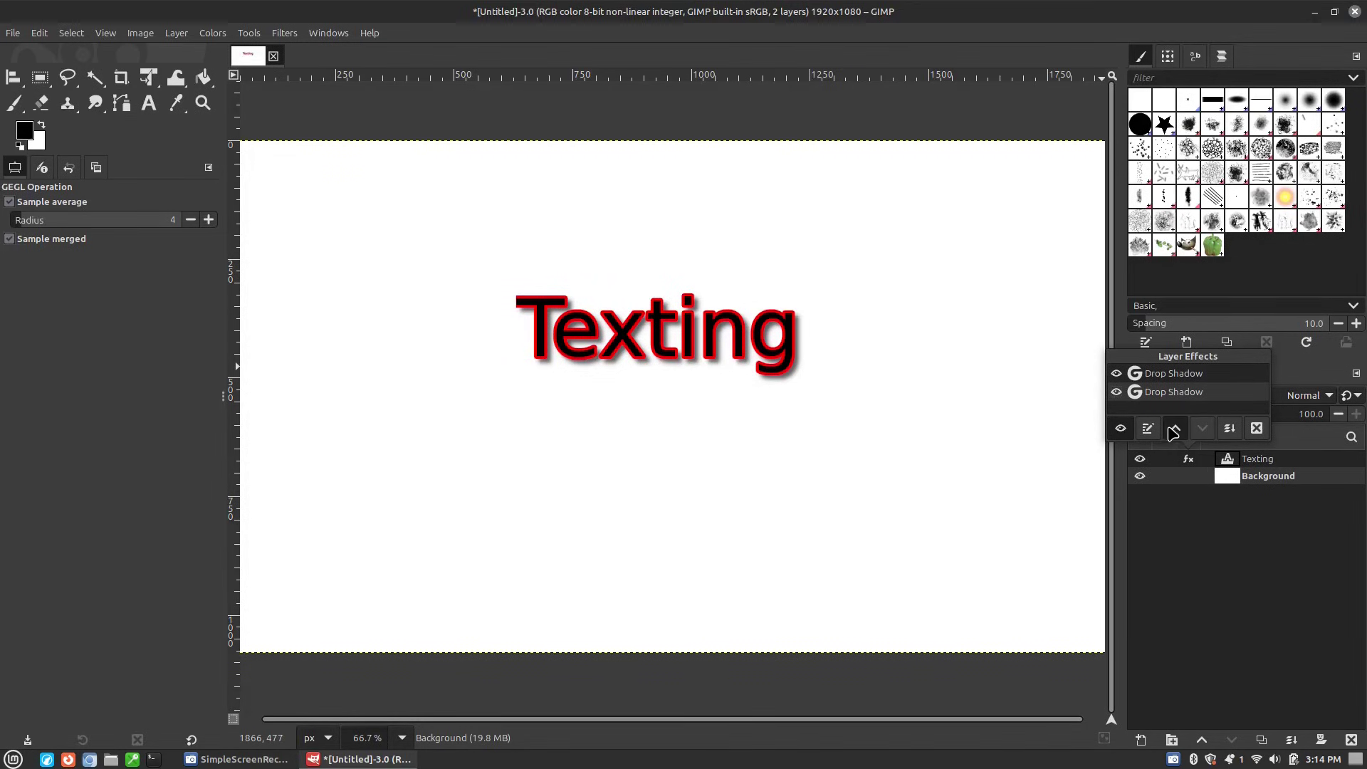
{"action": "left_click", "coordinate": [1175, 430]}
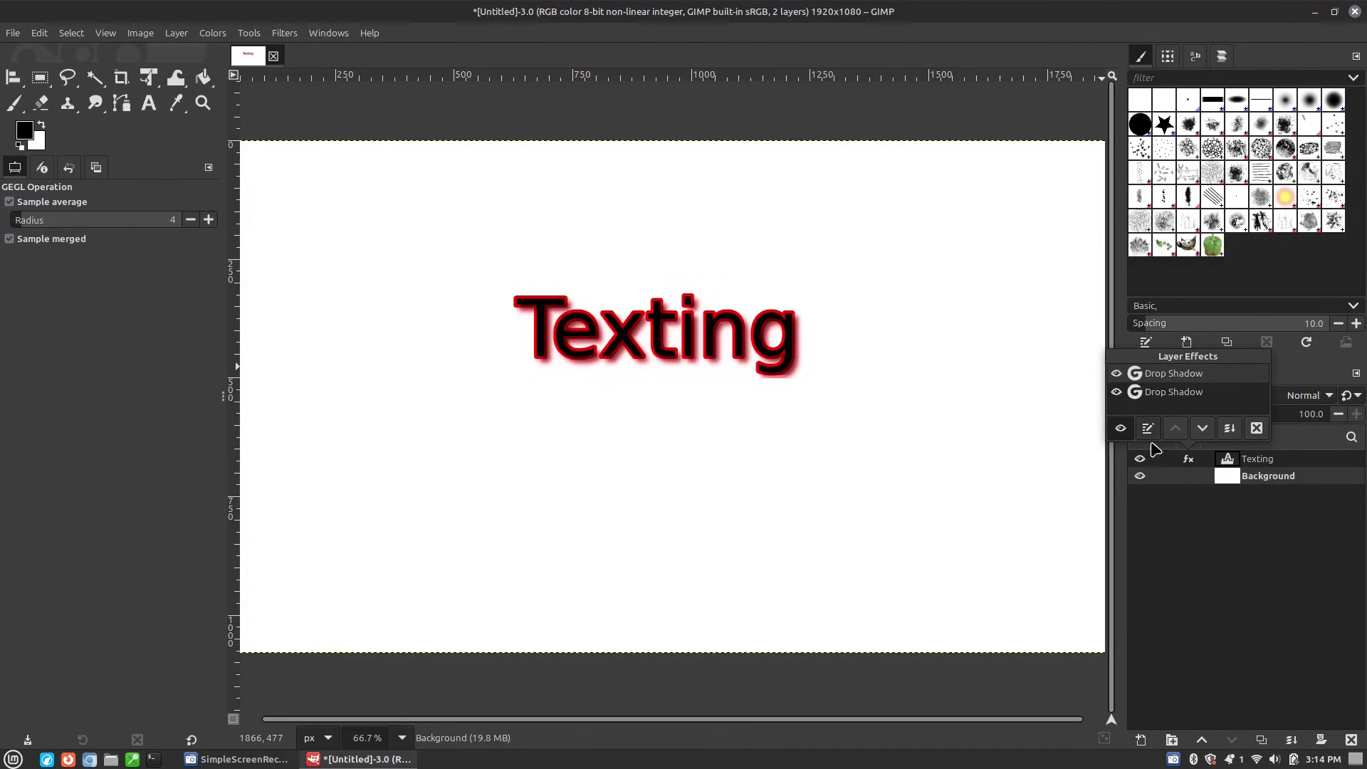
{"action": "left_click", "coordinate": [1203, 428]}
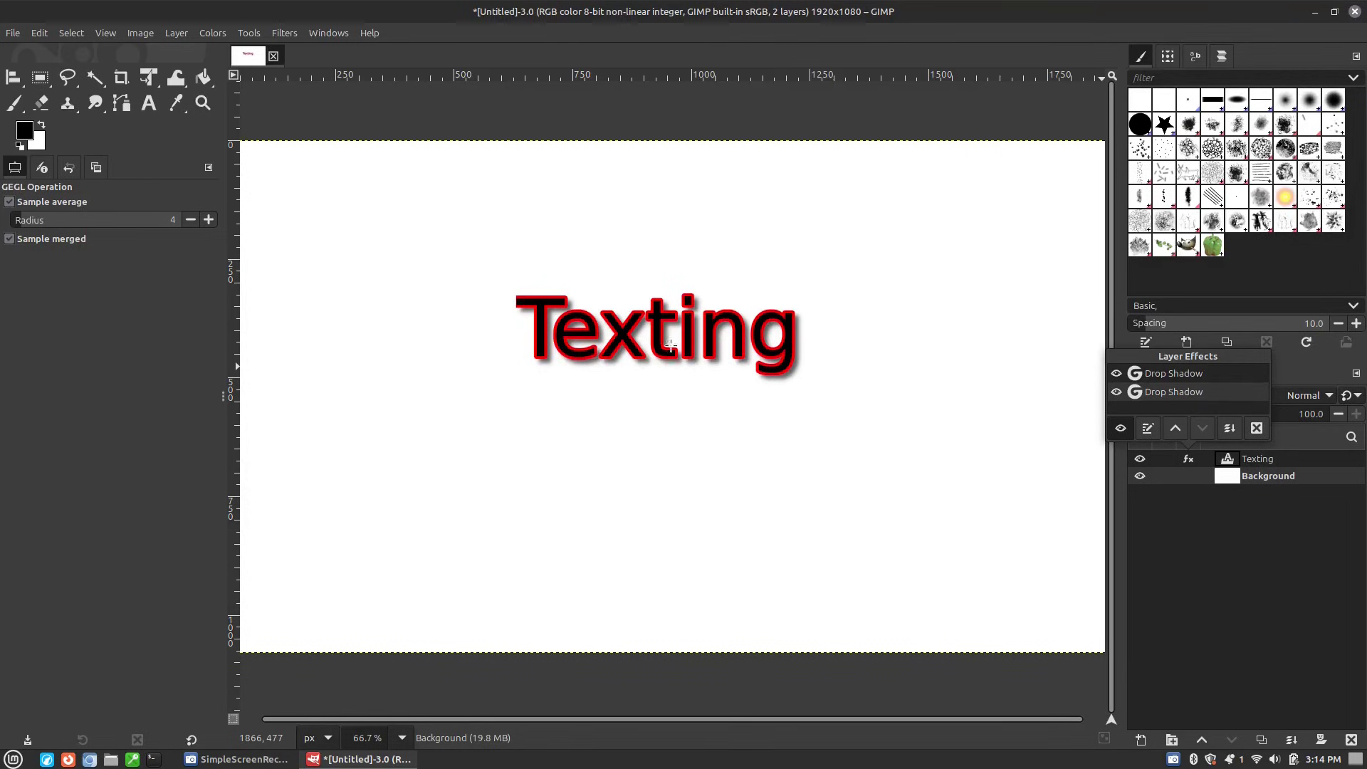
Toggle each of the Texting layer's two Drop Shadow effects off and on to compare their contributions
{"action": "left_click", "coordinate": [1116, 374]}
{"action": "left_click", "coordinate": [1116, 374]}
{"action": "left_click", "coordinate": [1116, 392]}
{"action": "left_click", "coordinate": [1116, 392]}
{"action": "left_click", "coordinate": [1116, 373]}
{"action": "left_click", "coordinate": [1116, 373]}
{"action": "left_click", "coordinate": [1116, 392]}
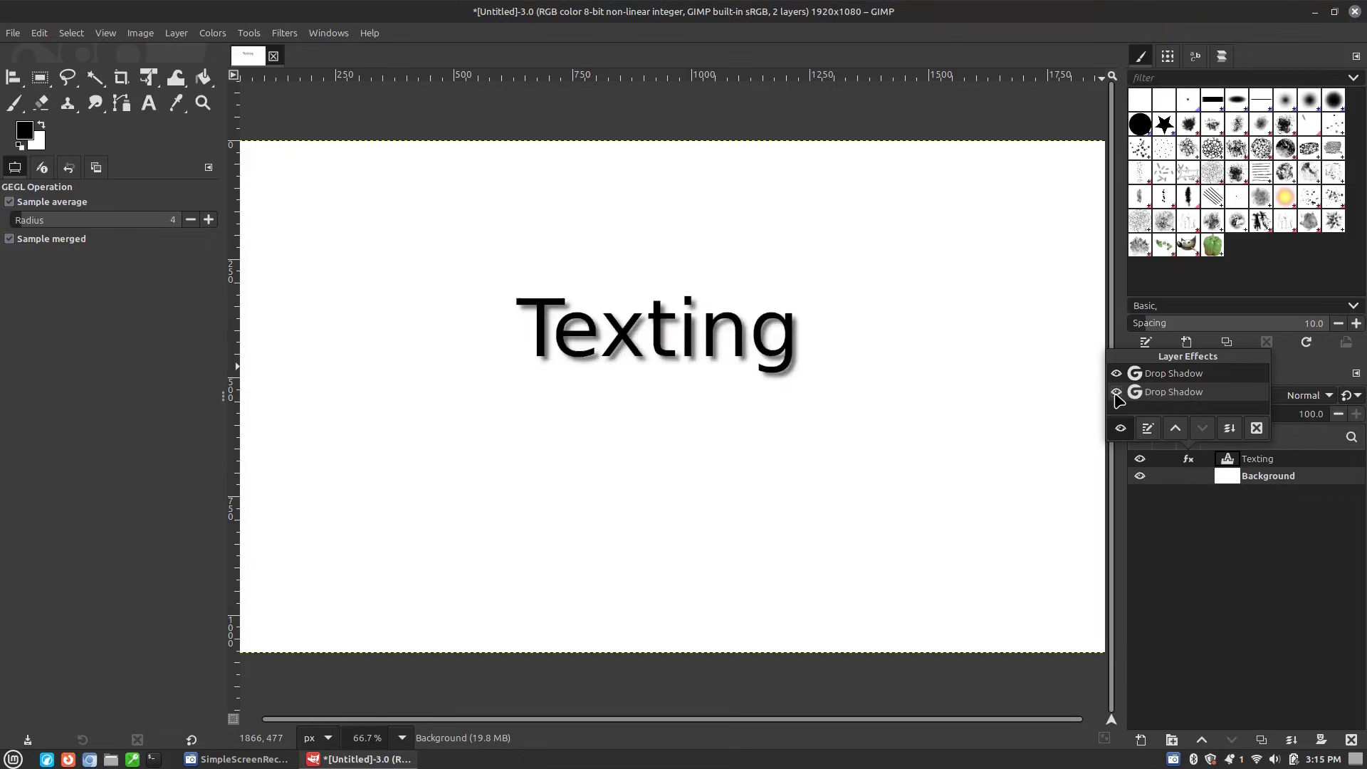
{"action": "left_click", "coordinate": [1116, 392]}
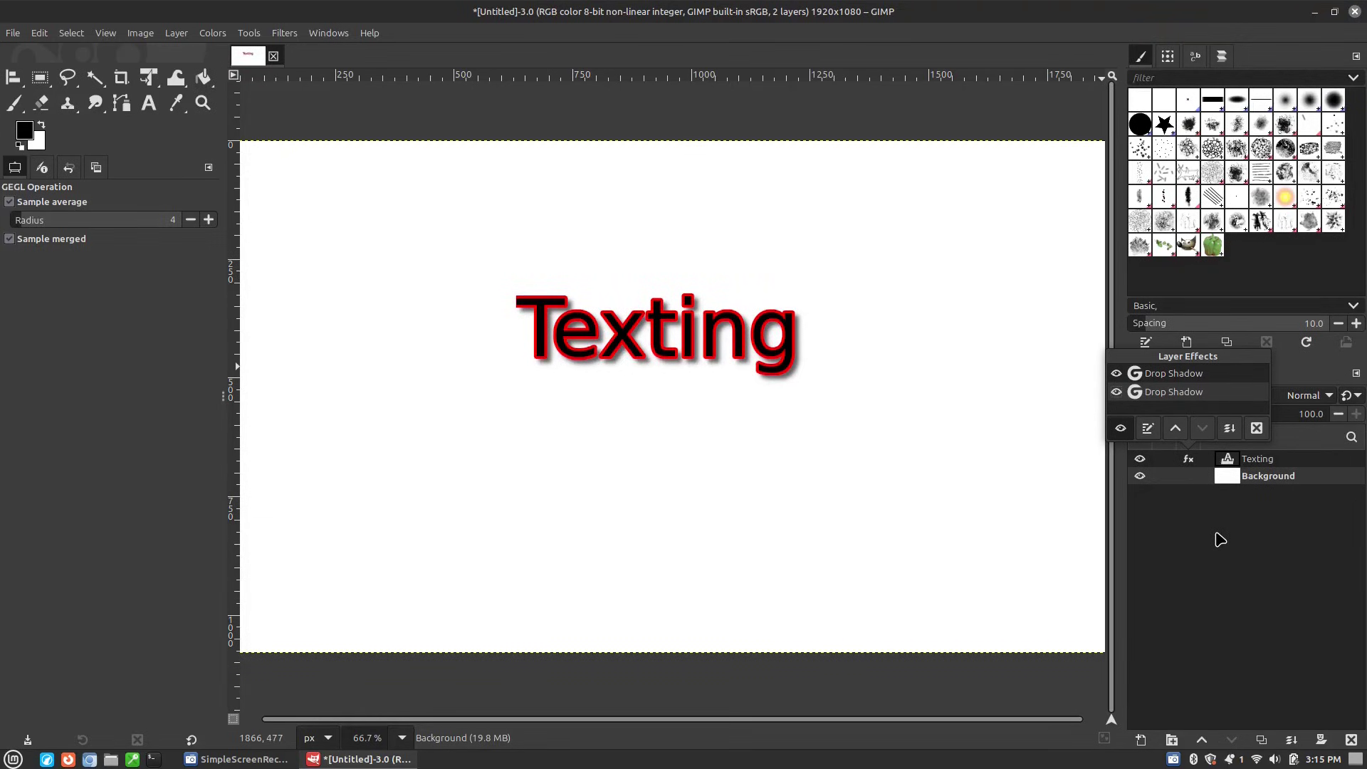
Try merging the Drop Shadow effects into the Texting layer
{"action": "left_click", "coordinate": [1230, 429]}
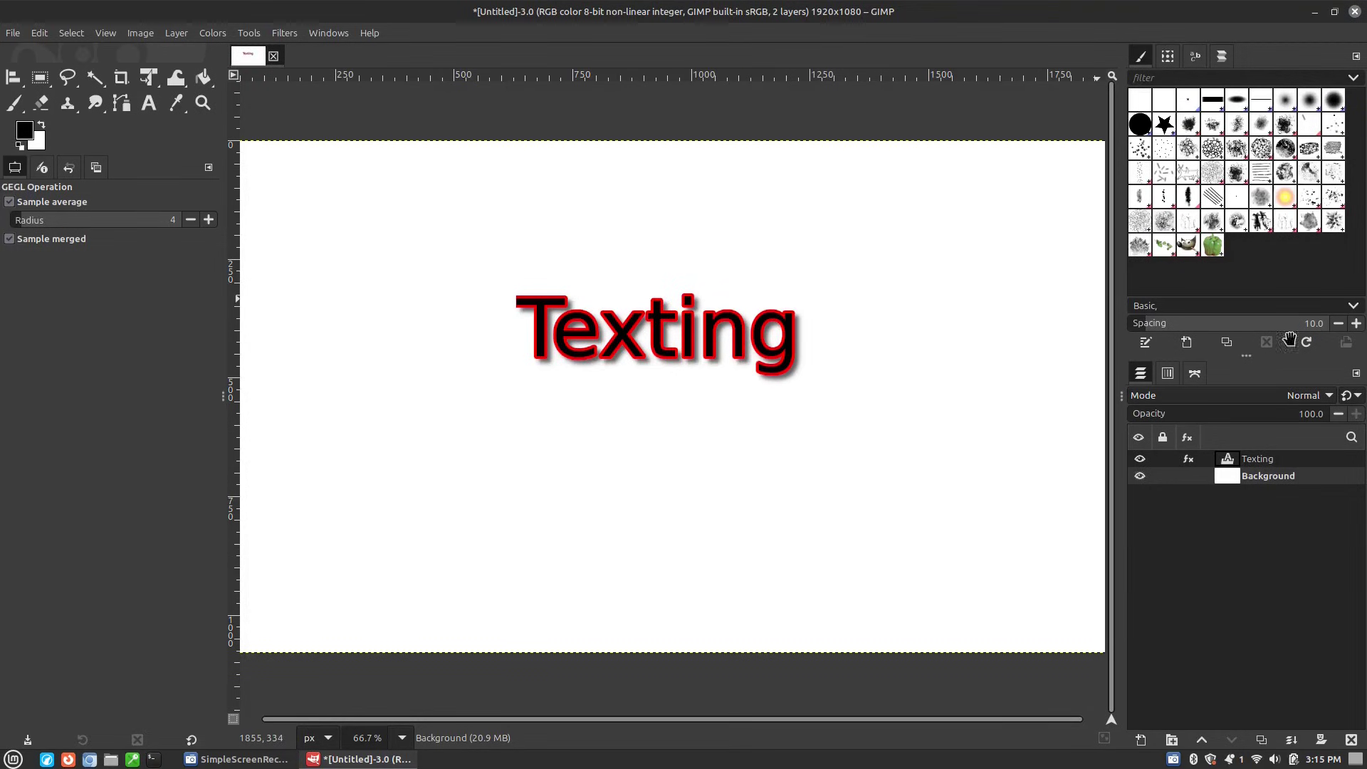
Duplicate the Texting layer together with its effects
{"action": "right_click", "coordinate": [1261, 460]}
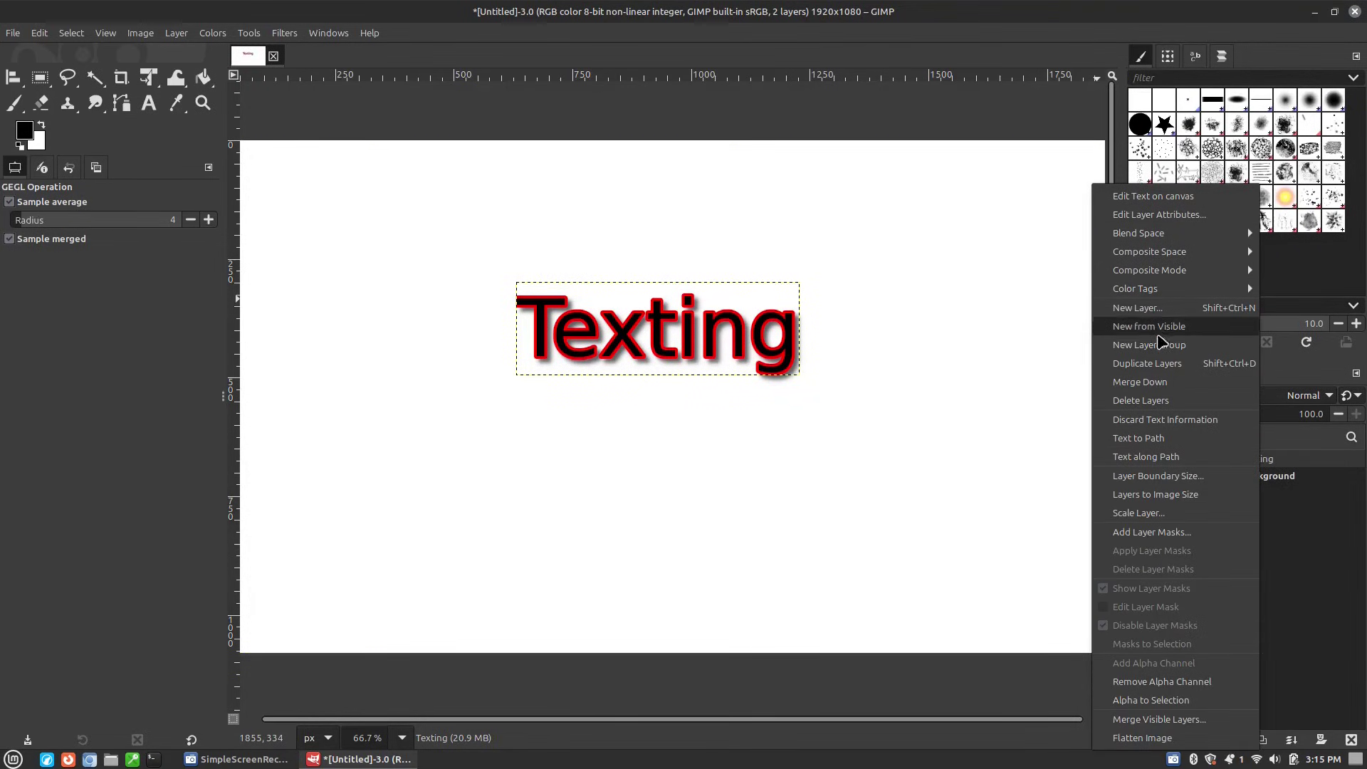
{"action": "left_click", "coordinate": [1147, 363]}
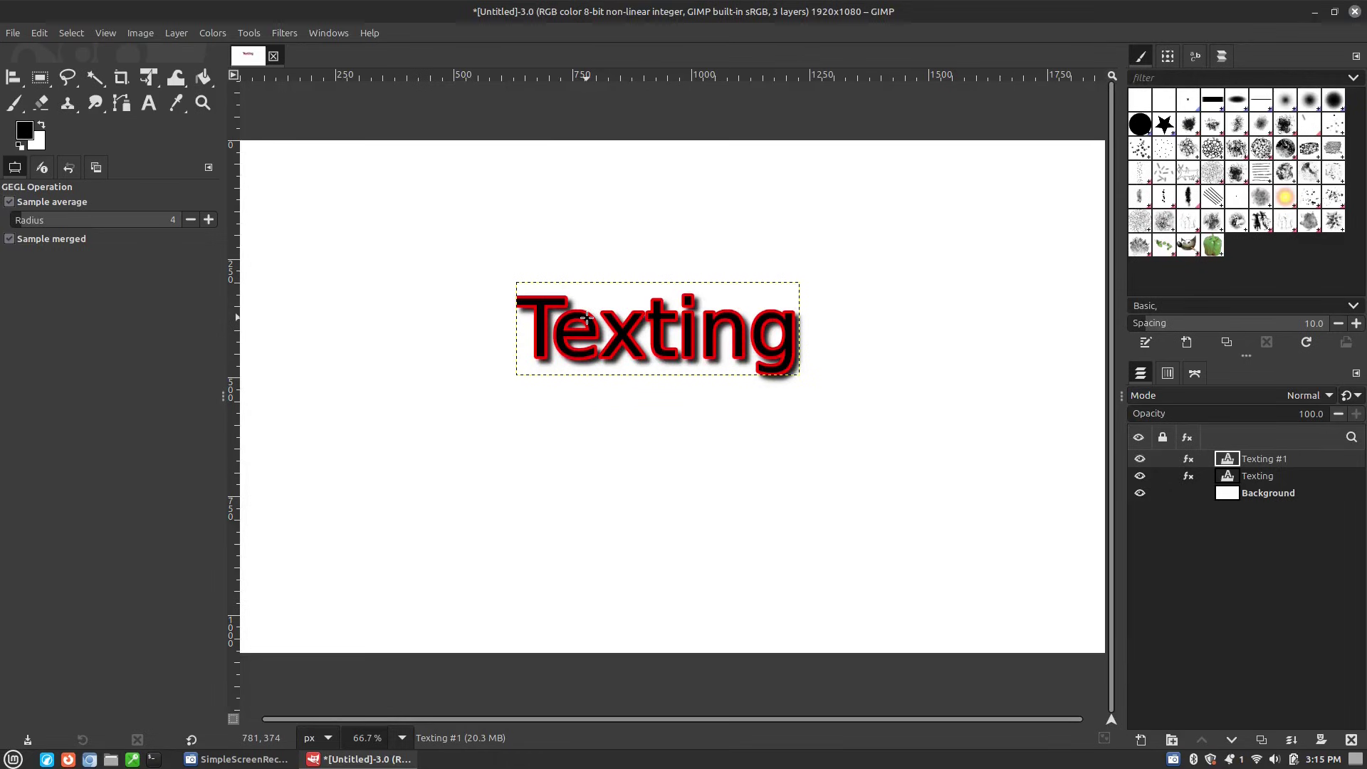
Separate the two Texting layers with the Move tool, placing the original at the canvas's upper left and the copy to its right
{"action": "key", "text": "m"}
{"action": "left_click_drag", "start_coordinate": [601, 340], "coordinate": [806, 416]}
{"action": "left_click_drag", "start_coordinate": [695, 333], "coordinate": [543, 316]}
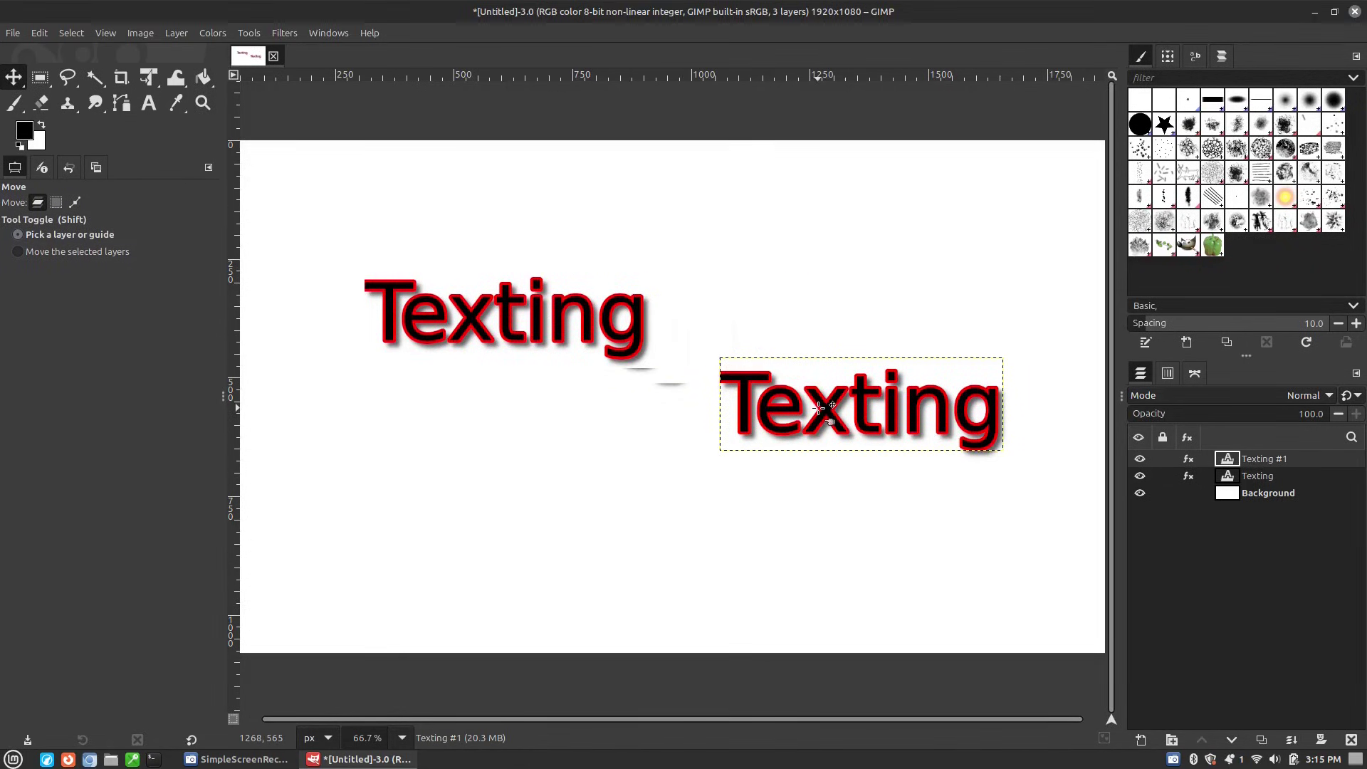
{"action": "left_click_drag", "start_coordinate": [797, 404], "coordinate": [797, 339]}
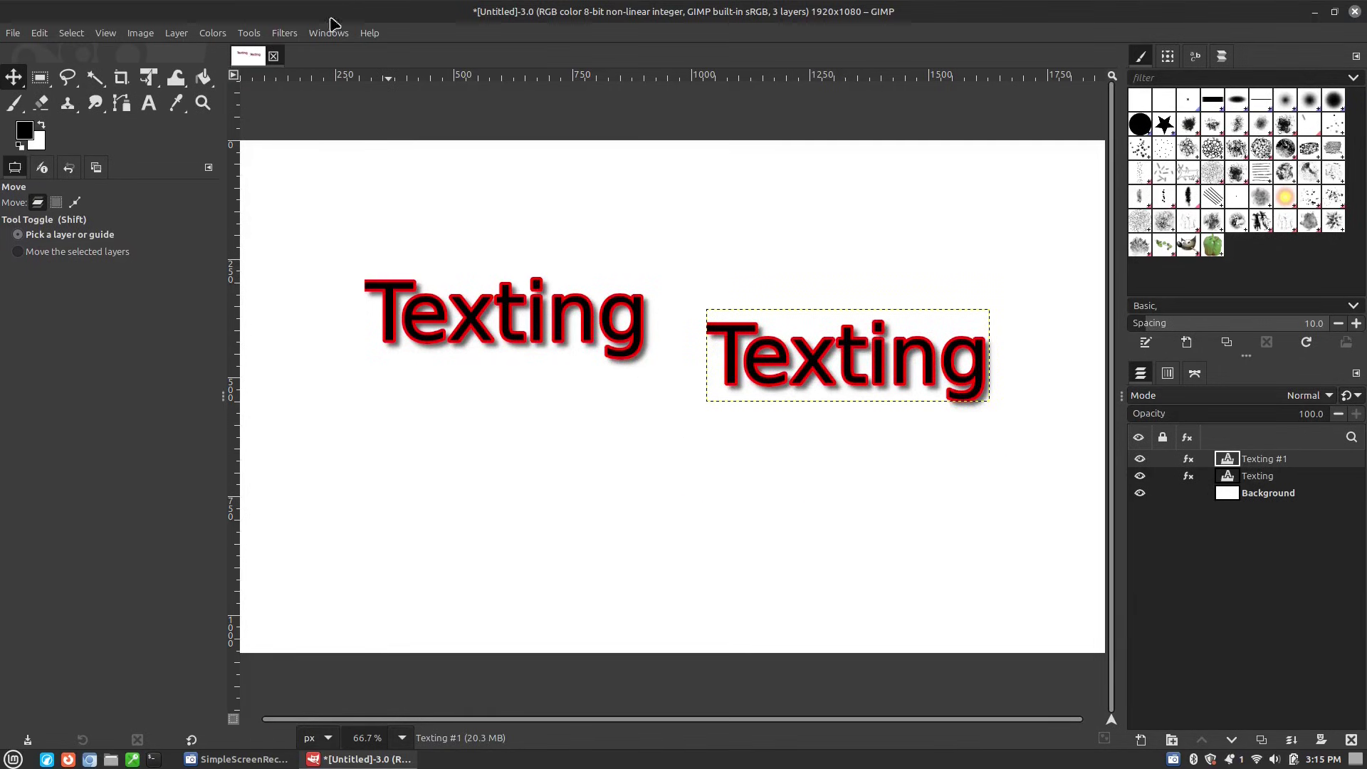
Enable snapping to bounding boxes and move the Texting #1 copy below the original text
{"action": "left_click", "coordinate": [107, 34]}
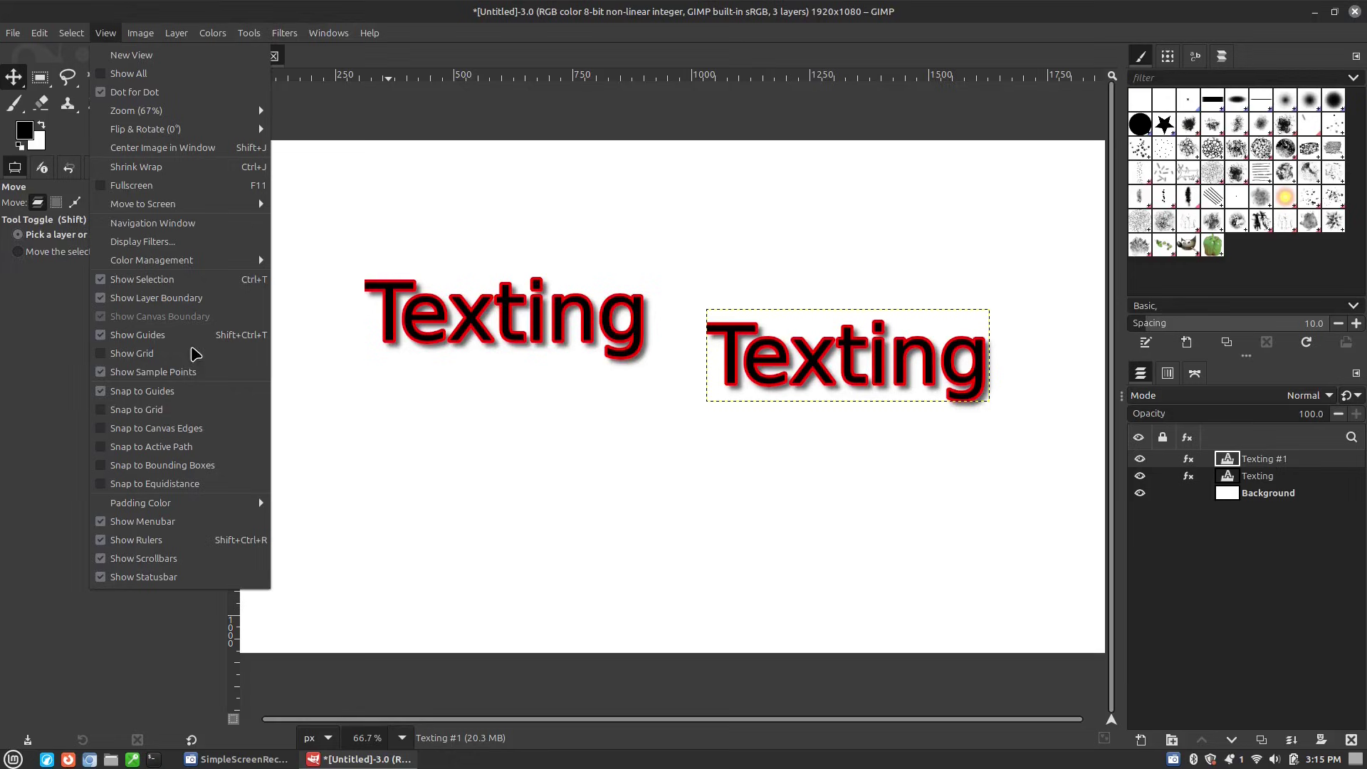
{"action": "left_click", "coordinate": [153, 467]}
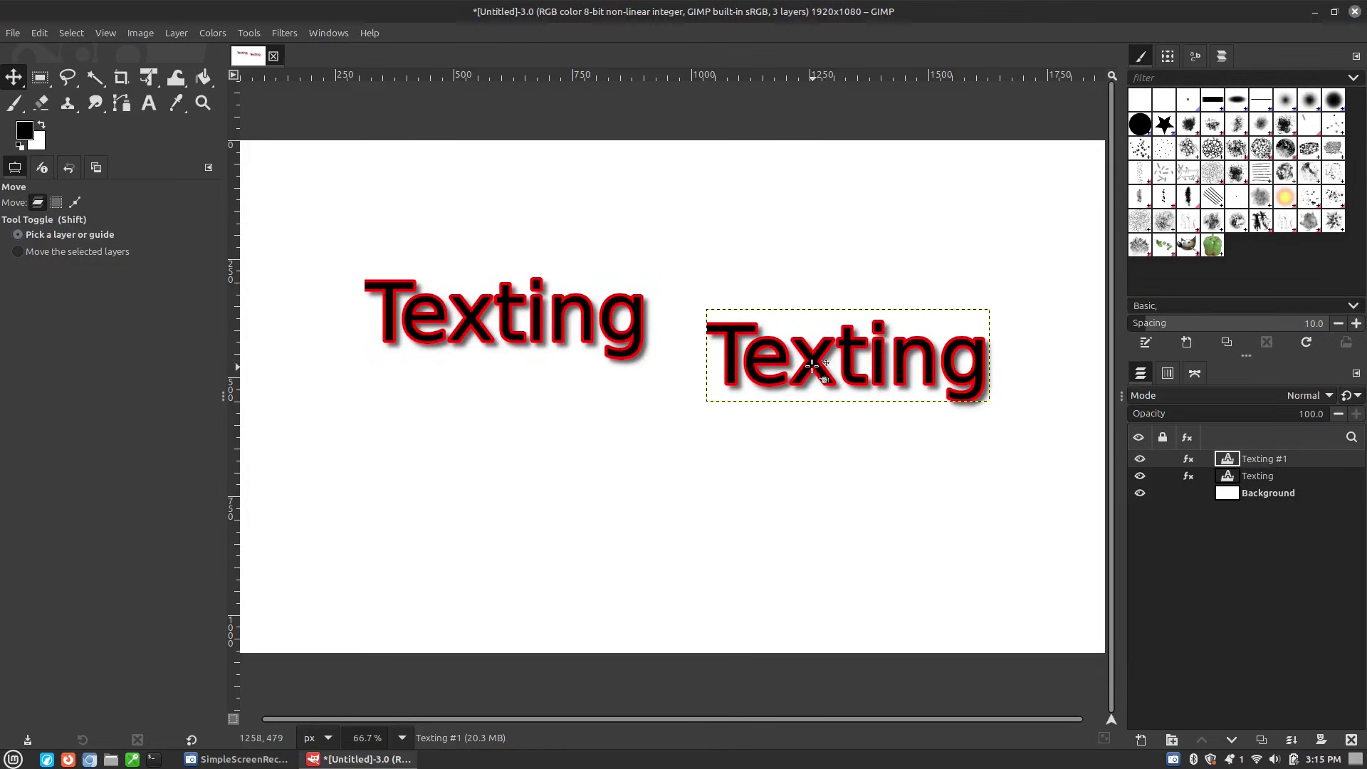
{"action": "left_click_drag", "start_coordinate": [812, 365], "coordinate": [583, 471]}
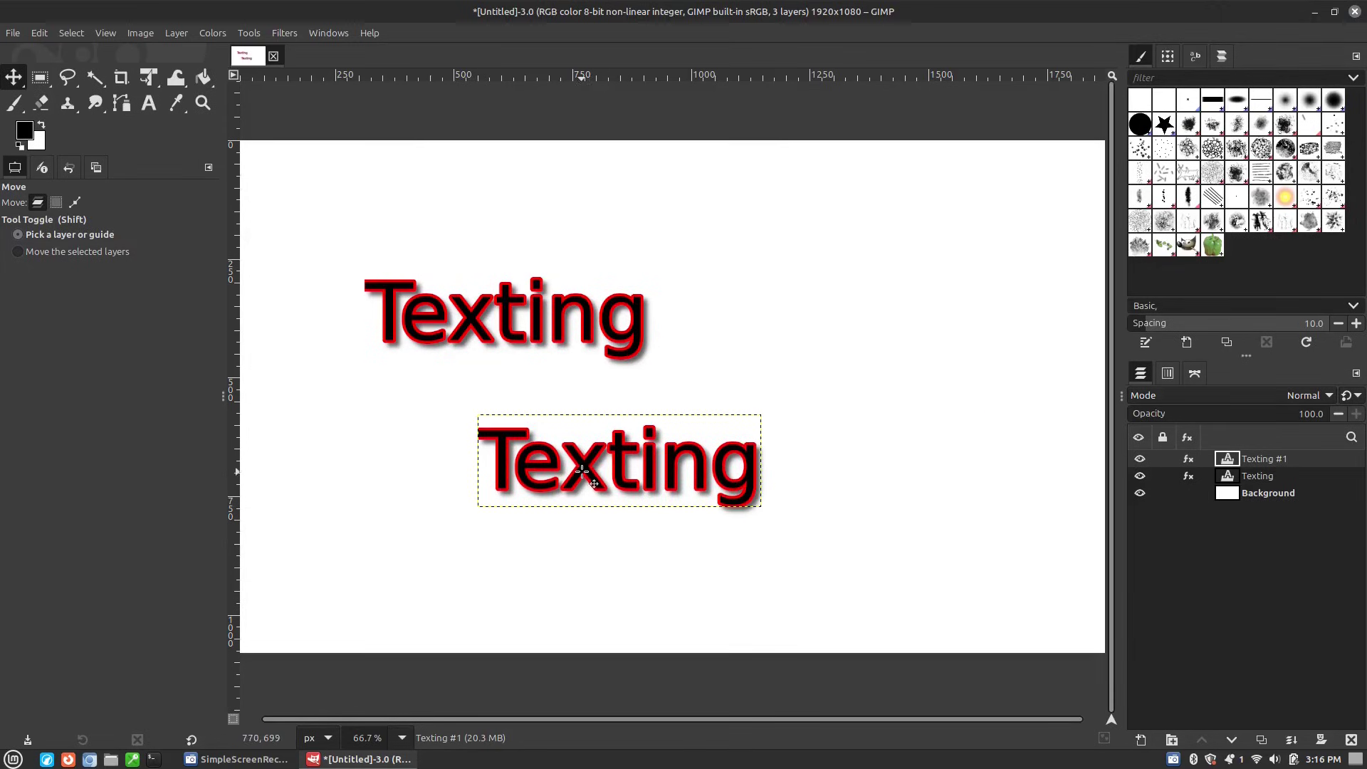
Check the Align and Distribute tool, and use the Move tool to return the Texting #1 copy to the original's right, slightly lower
{"action": "left_click_drag", "start_coordinate": [14, 77], "coordinate": [77, 107]}
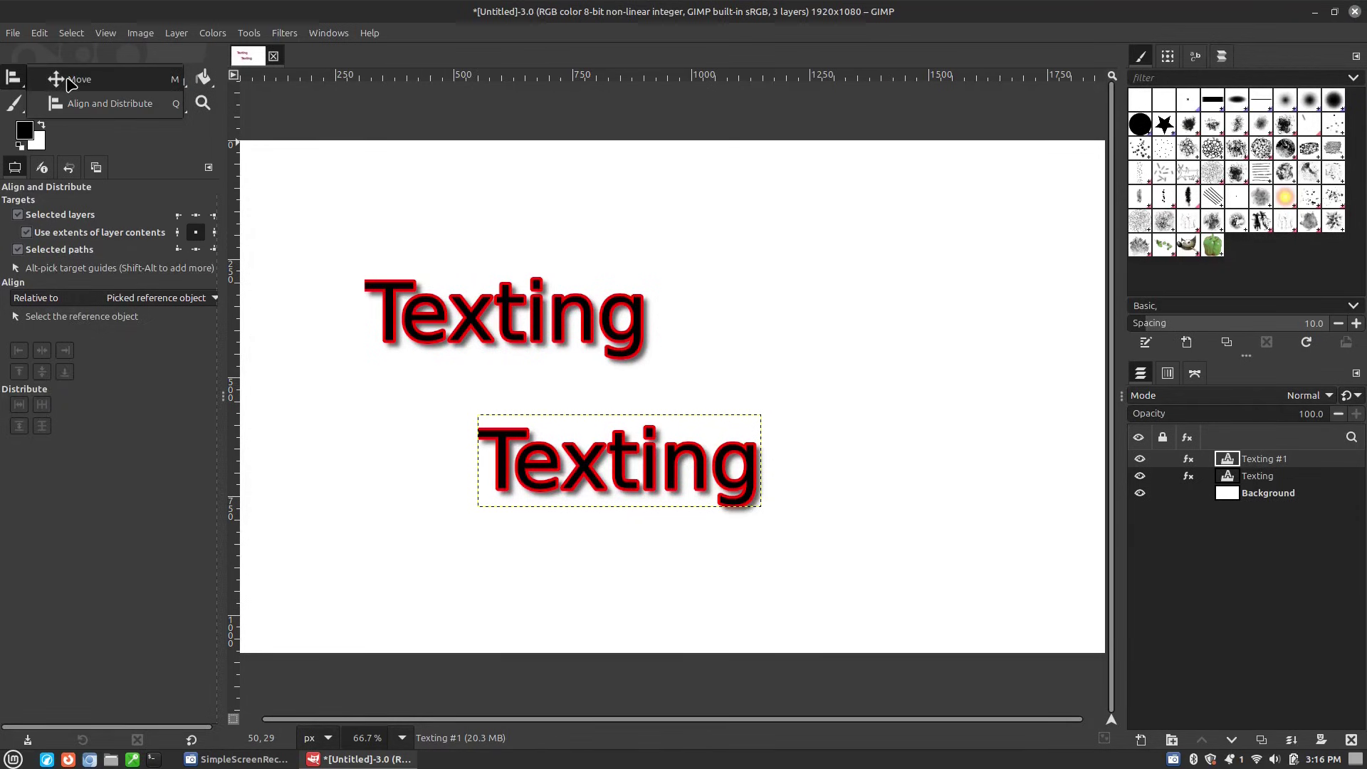
{"action": "left_click", "coordinate": [44, 79]}
{"action": "left_click_drag", "start_coordinate": [653, 466], "coordinate": [873, 312]}
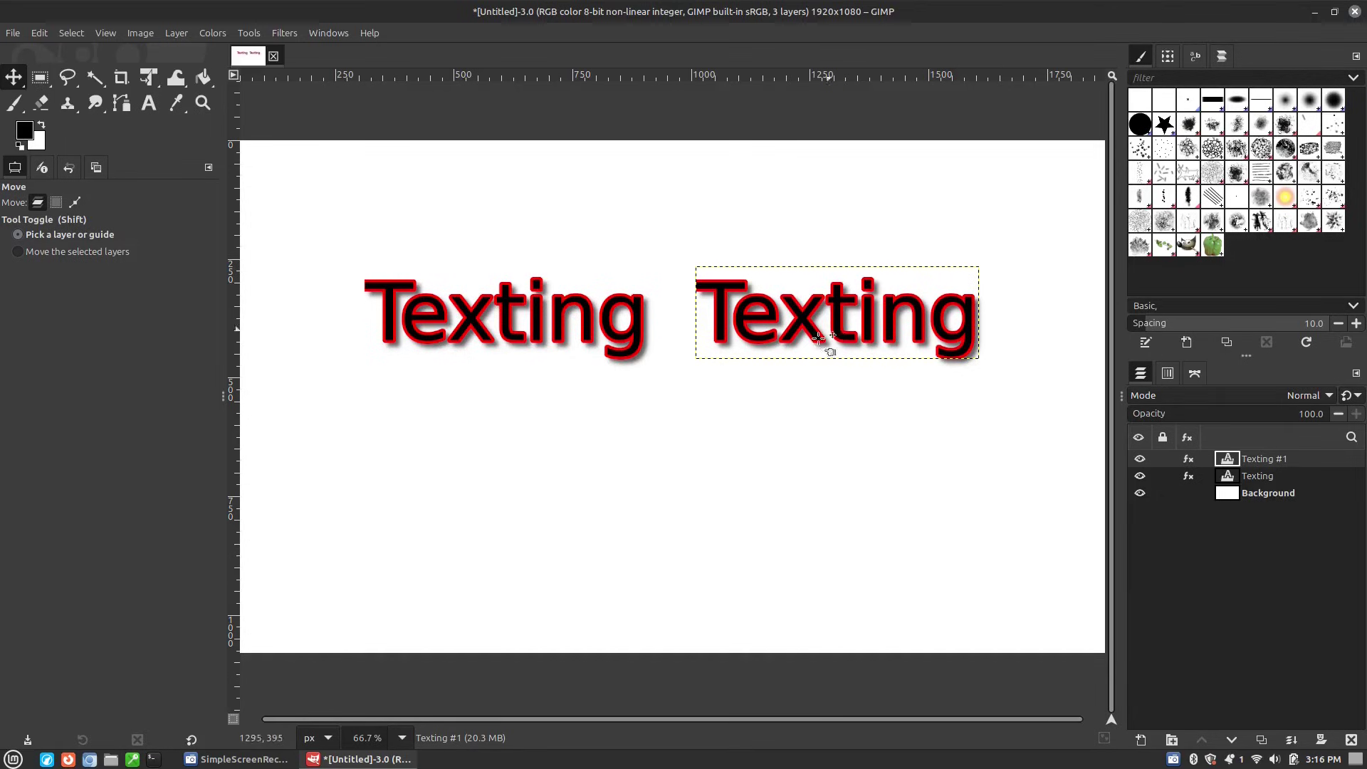
{"action": "left_click_drag", "start_coordinate": [832, 327], "coordinate": [803, 386]}
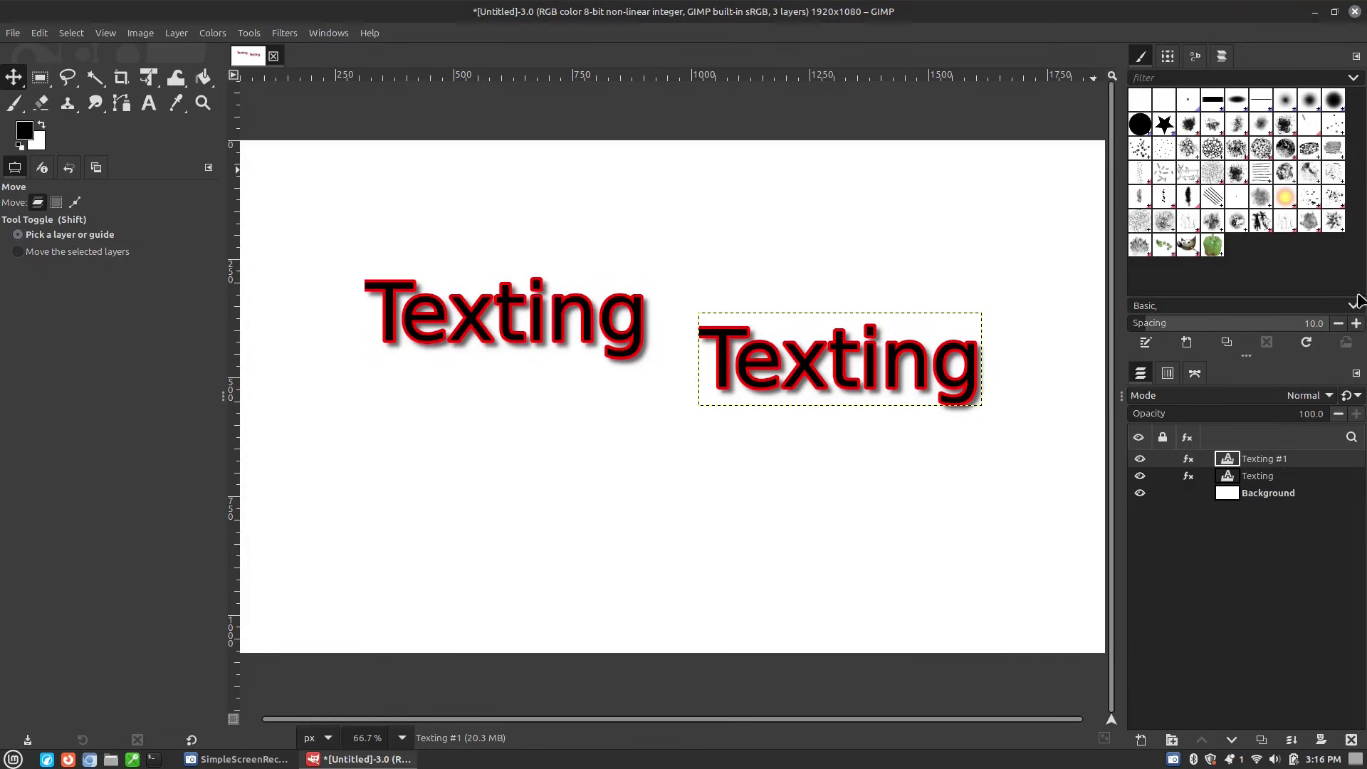
Create a new layer group and place both Texting layers inside it
{"action": "right_click", "coordinate": [1283, 464]}
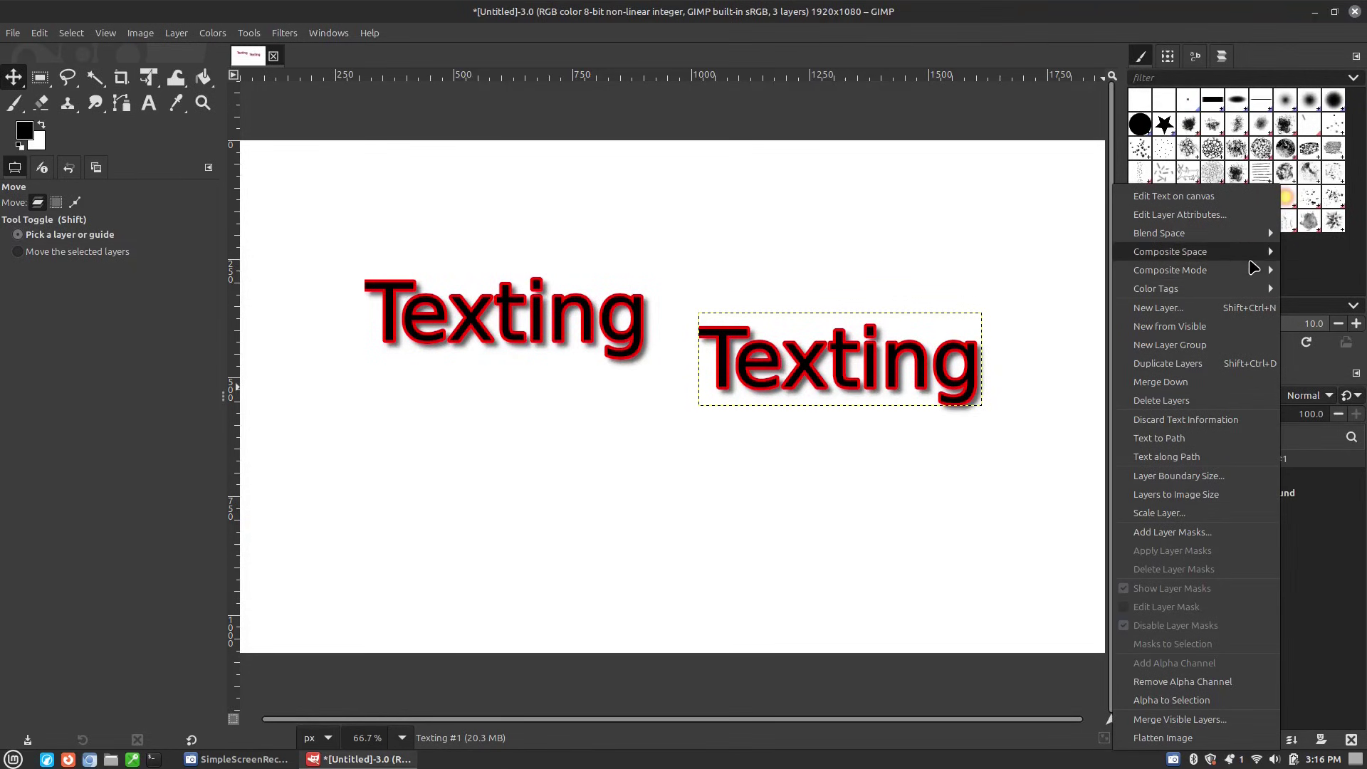
{"action": "left_click", "coordinate": [1328, 619]}
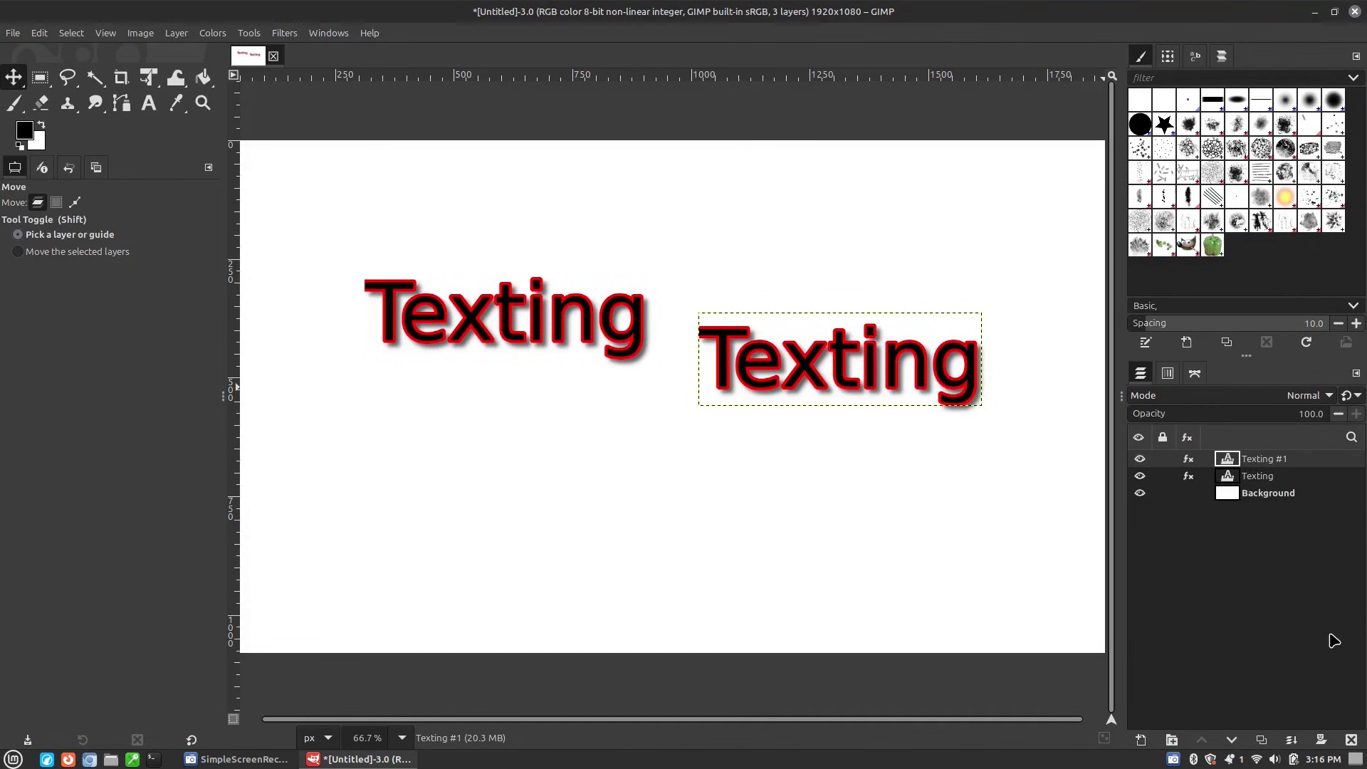
{"action": "left_click", "coordinate": [1171, 740]}
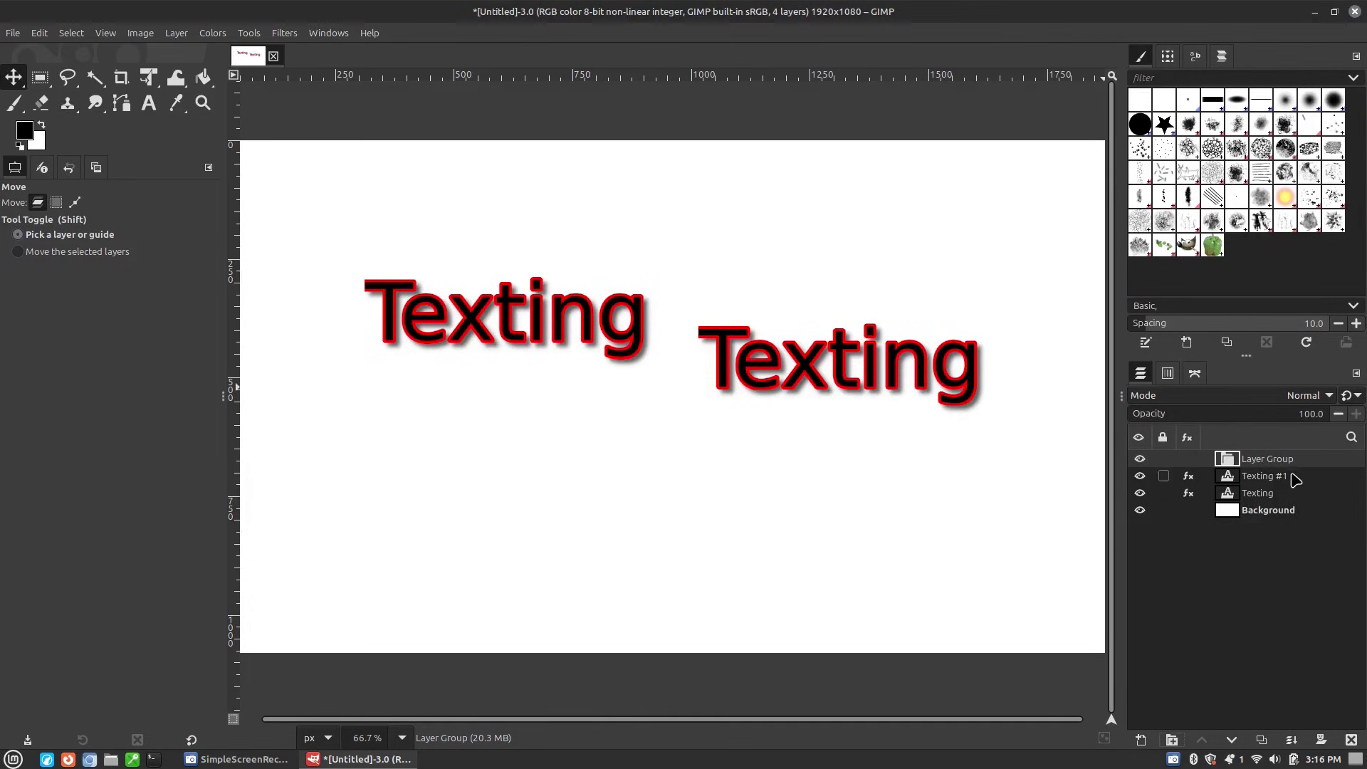
{"action": "mouse_move", "coordinate": [1271, 477]}
{"action": "left_mouse_down"}
{"action": "mouse_move", "coordinate": [1271, 461]}
{"action": "mouse_move", "coordinate": [1268, 487]}
{"action": "left_mouse_up"}
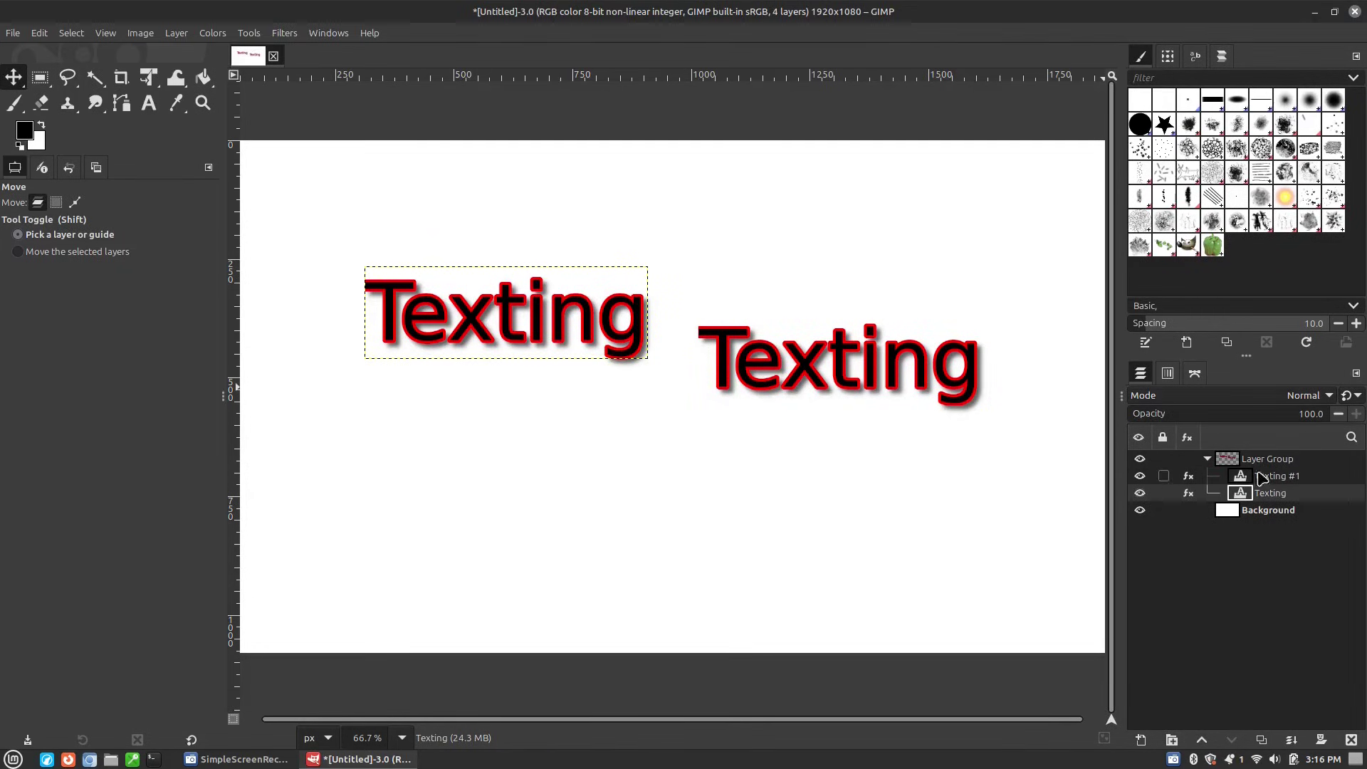
Toggle the layer group's visibility off and on, and select the group
{"action": "left_click", "coordinate": [1169, 463]}
{"action": "left_click", "coordinate": [1139, 459]}
{"action": "left_click", "coordinate": [1140, 459]}
{"action": "left_click", "coordinate": [1140, 458]}
{"action": "left_click", "coordinate": [1270, 460]}
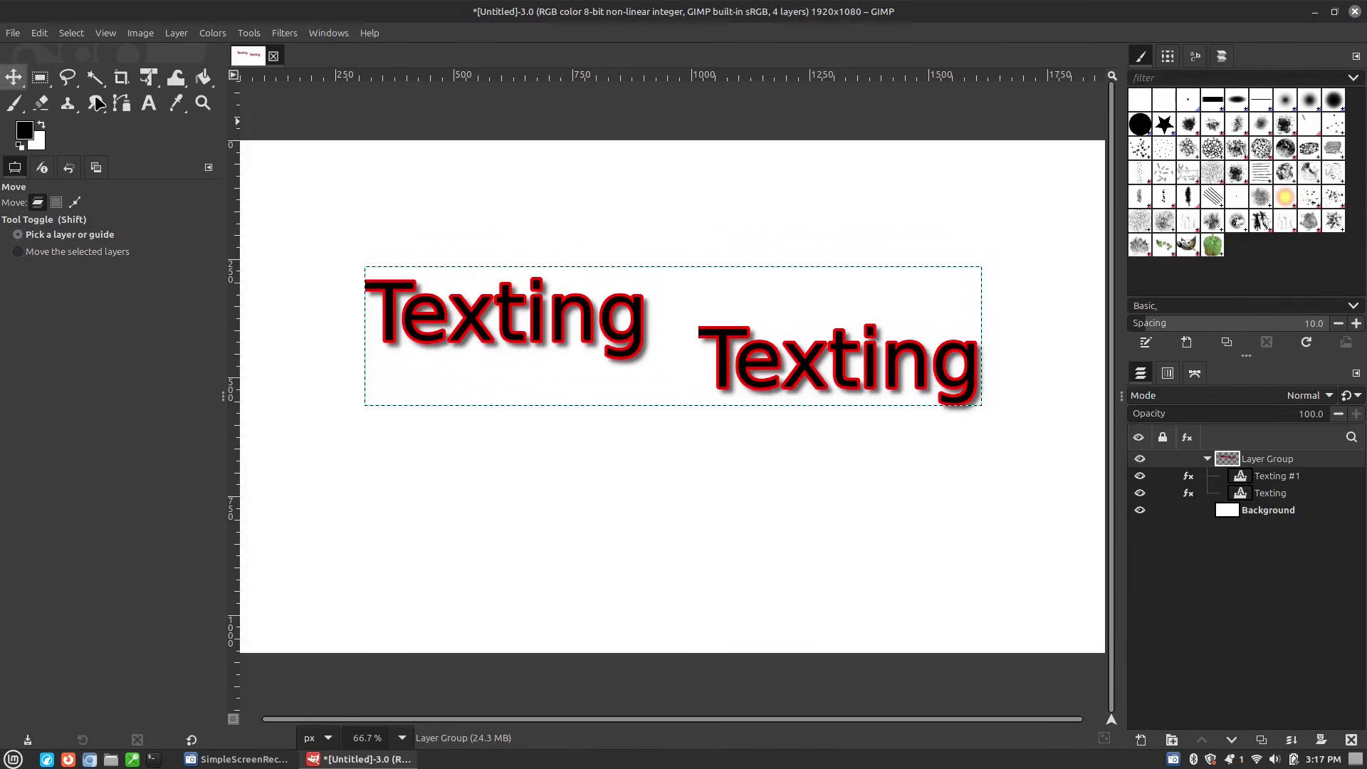
Reposition the Texting #1 text within the group, slightly lower than the original and farther right, and view the layers' lock options
{"action": "left_click_drag", "start_coordinate": [895, 372], "coordinate": [920, 326]}
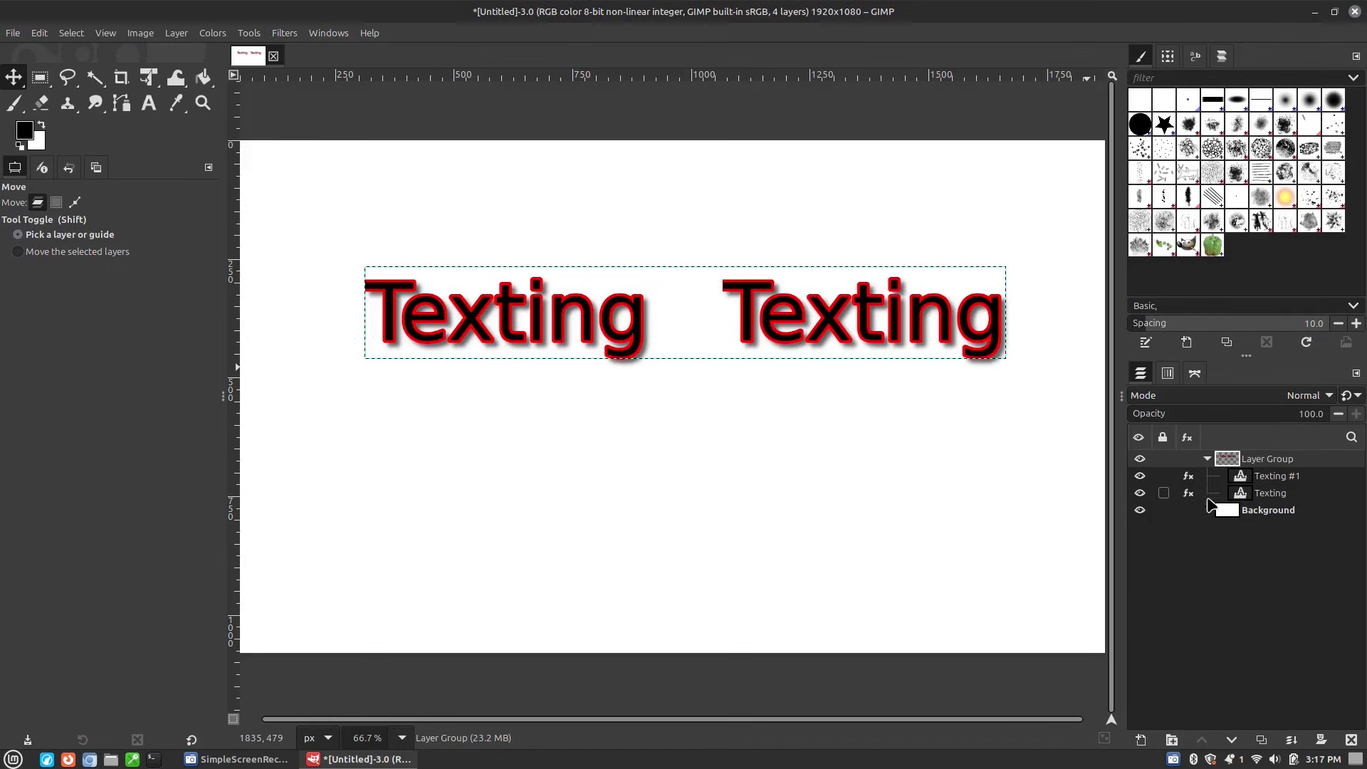
{"action": "left_click", "coordinate": [1163, 460]}
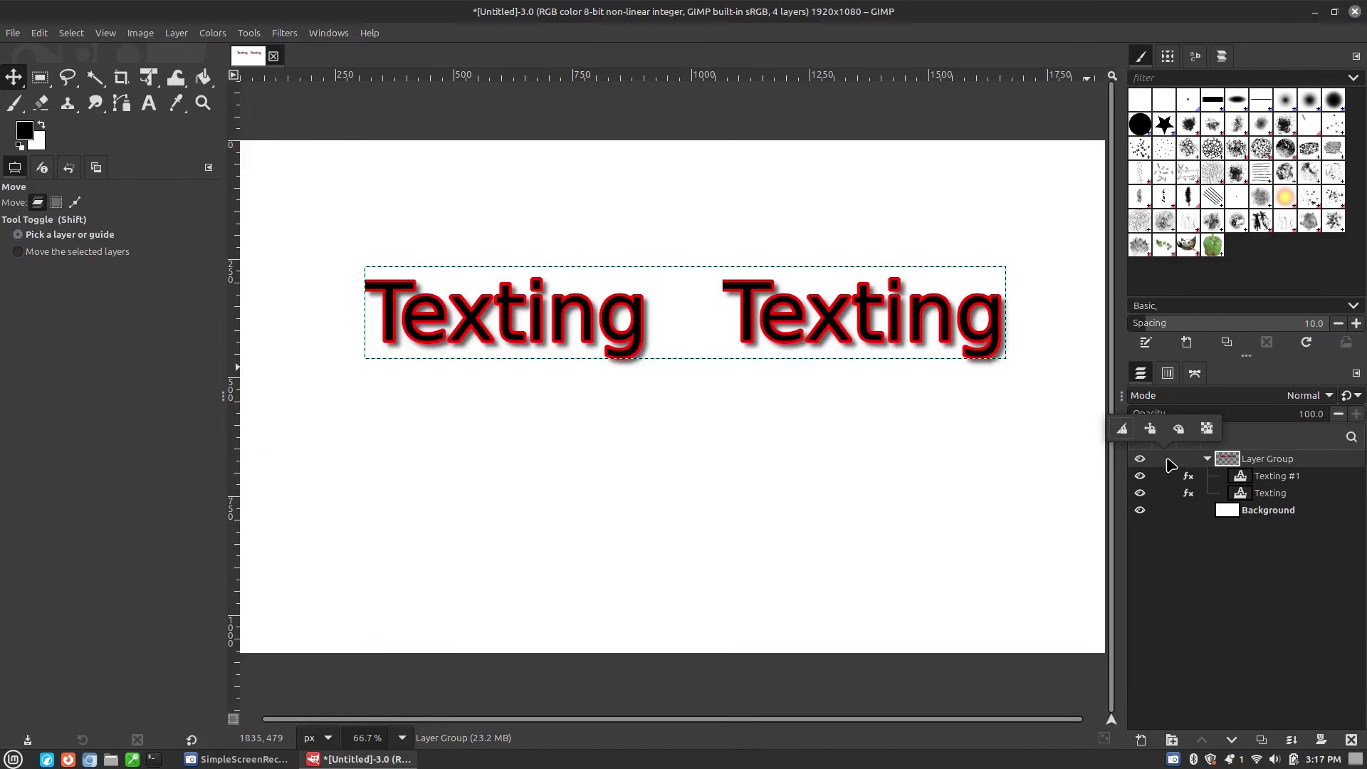
{"action": "left_click", "coordinate": [1162, 482]}
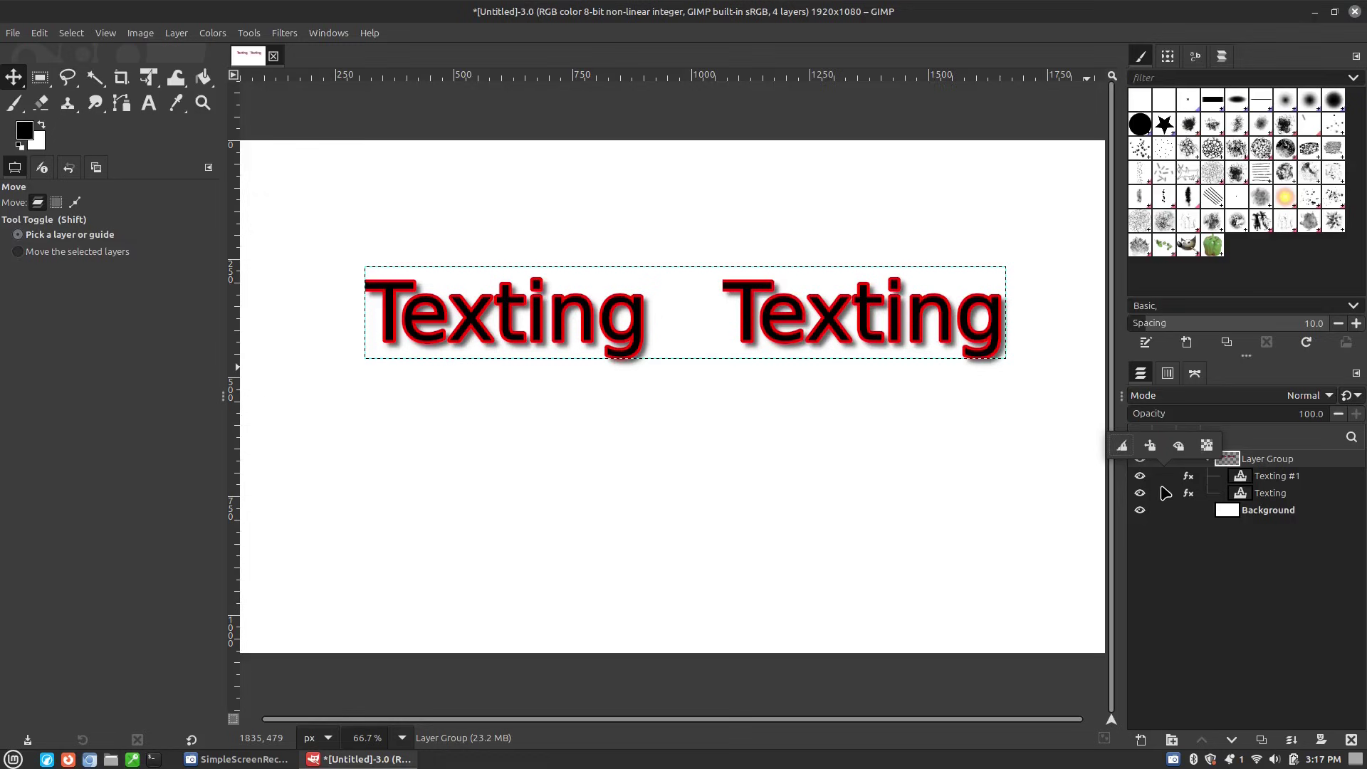
{"action": "left_click", "coordinate": [1165, 496]}
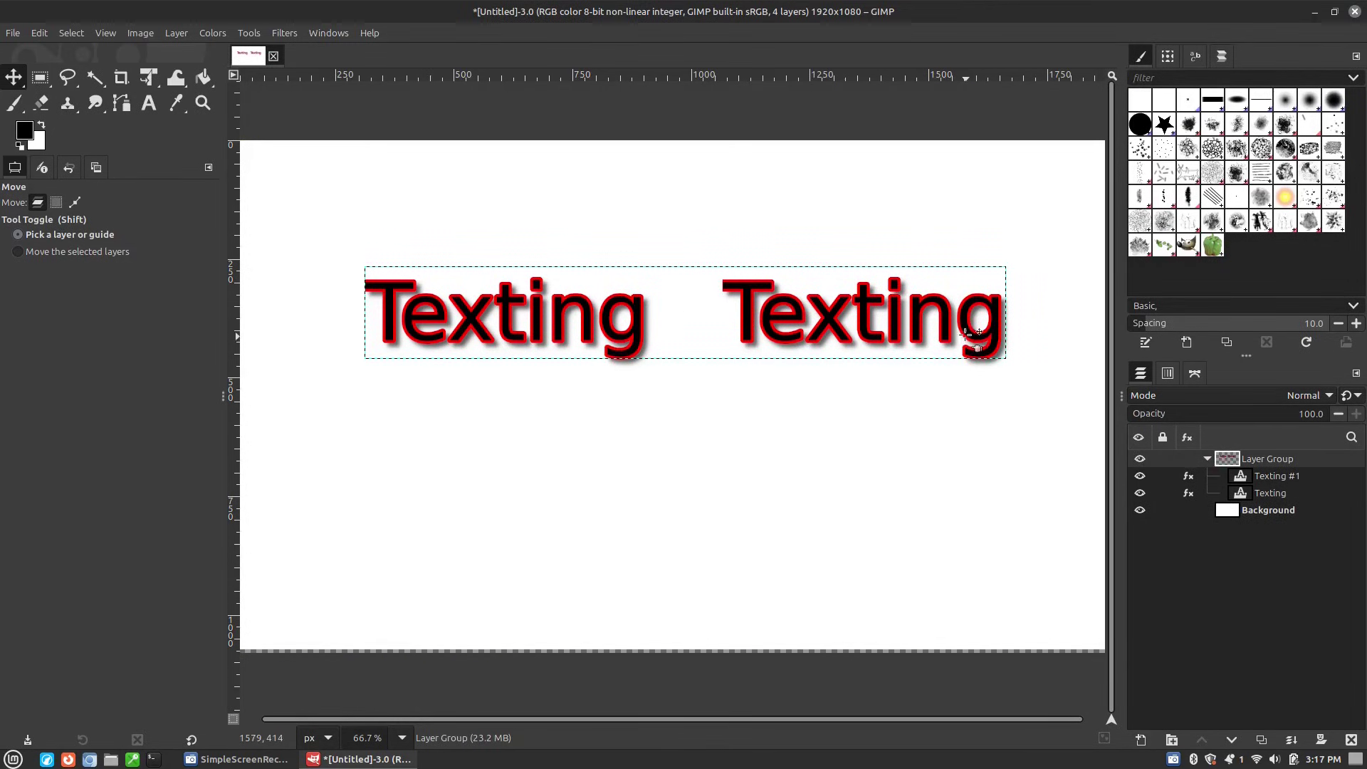
{"action": "mouse_move", "coordinate": [972, 335]}
{"action": "left_mouse_down"}
{"action": "mouse_move", "coordinate": [981, 388]}
{"action": "mouse_move", "coordinate": [981, 349]}
{"action": "left_mouse_up"}
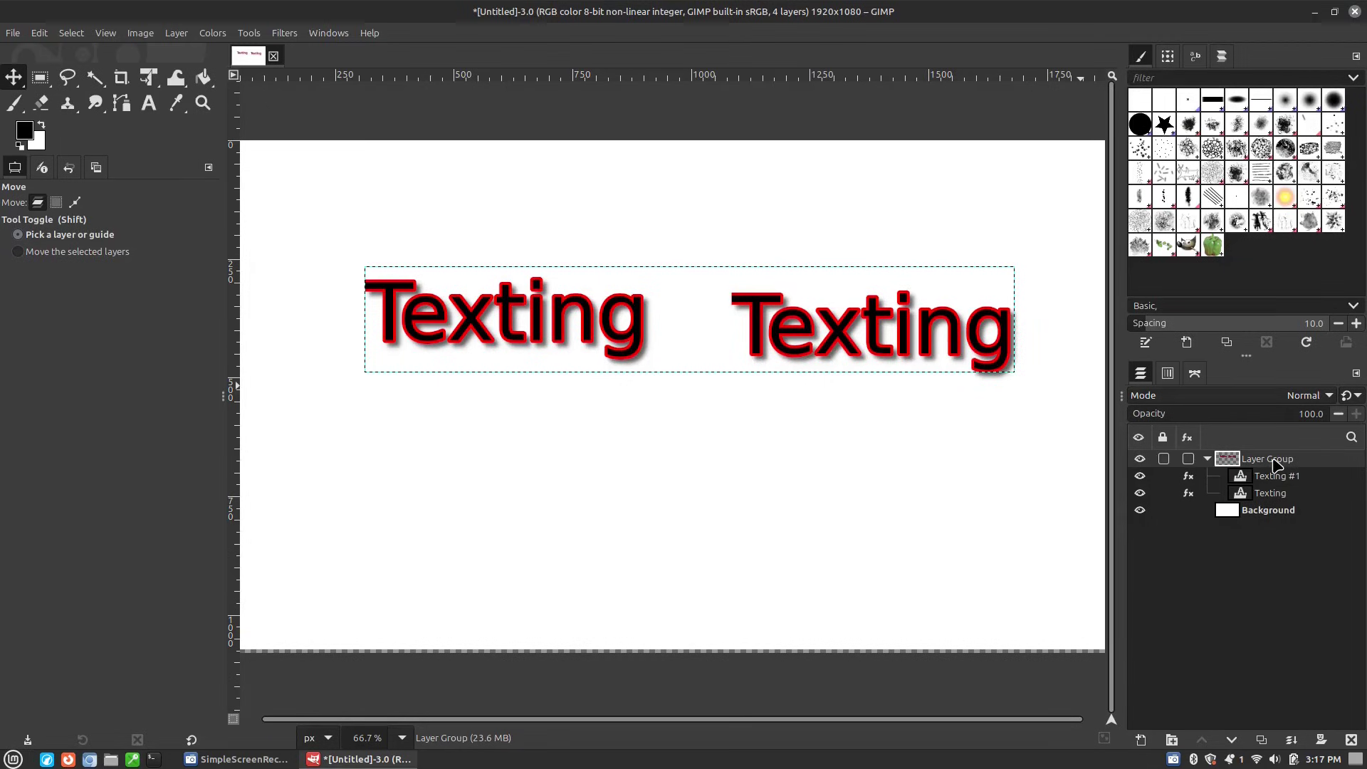
Take both Texting layers out of the layer group and delete the empty group
{"action": "mouse_move", "coordinate": [1275, 476]}
{"action": "left_mouse_down"}
{"action": "mouse_move", "coordinate": [1317, 456]}
{"action": "mouse_move", "coordinate": [1285, 453]}
{"action": "mouse_move", "coordinate": [1285, 471]}
{"action": "mouse_move", "coordinate": [1260, 484]}
{"action": "left_mouse_up"}
{"action": "right_click", "coordinate": [1260, 493]}
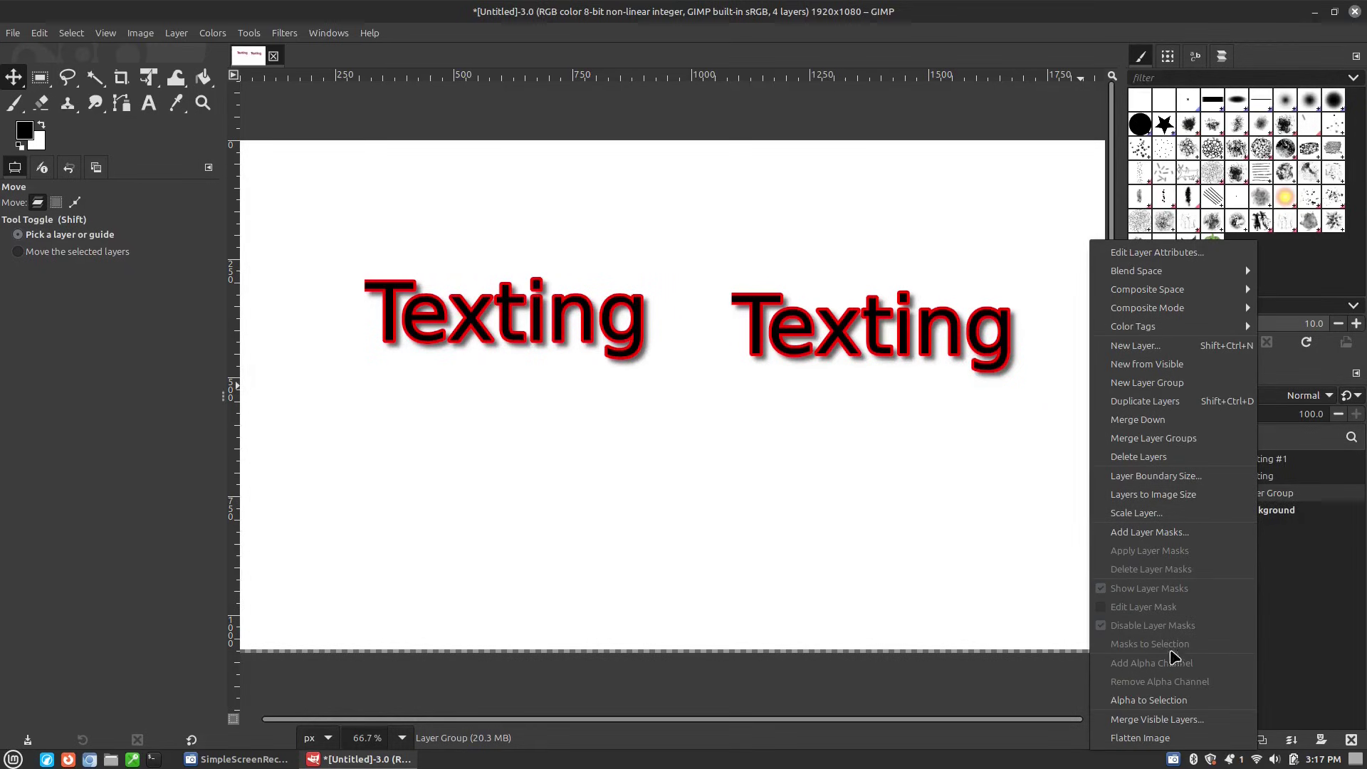
{"action": "left_click", "coordinate": [1183, 456]}
Lock the position of both the Texting #1 and Texting layers
{"action": "left_click", "coordinate": [1270, 459]}
{"action": "left_click", "coordinate": [1168, 460]}
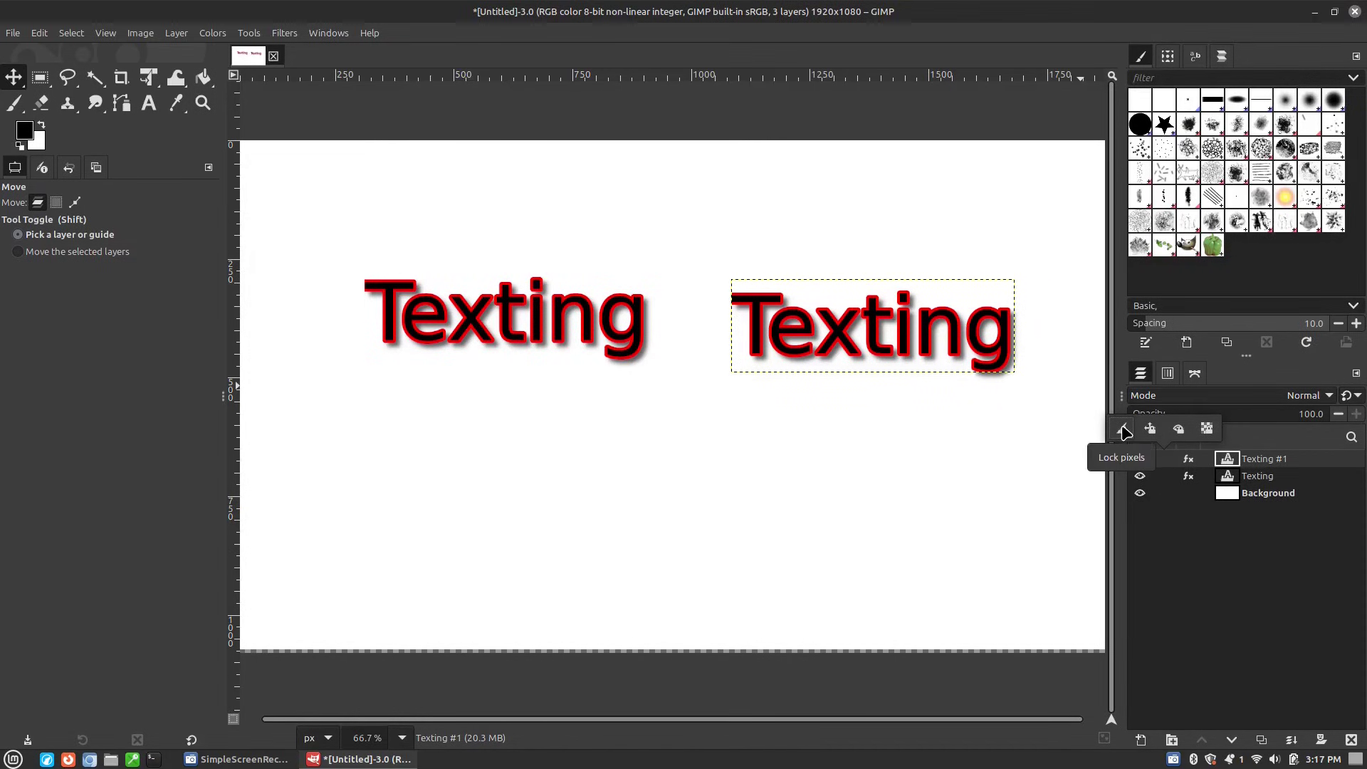
{"action": "left_click", "coordinate": [1149, 428]}
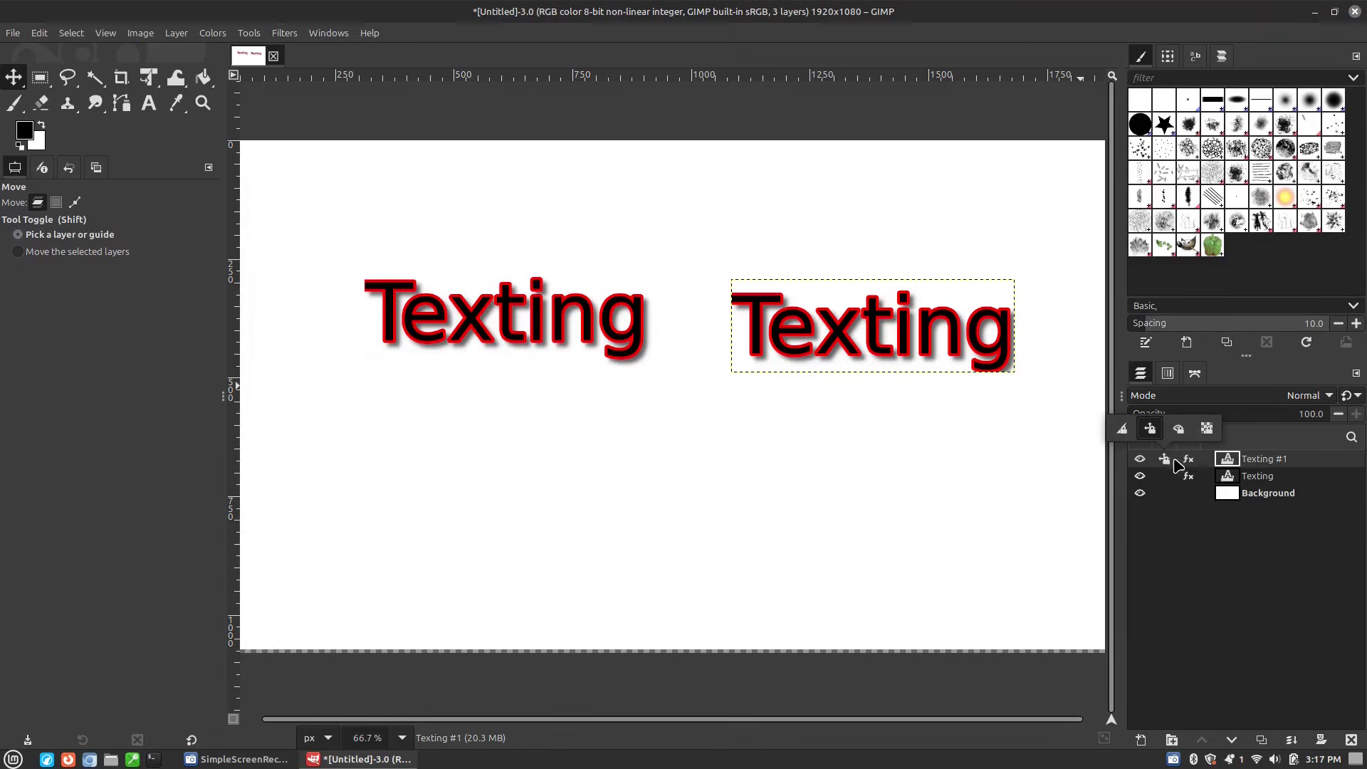
{"action": "left_click", "coordinate": [1165, 475]}
{"action": "left_click", "coordinate": [1150, 445]}
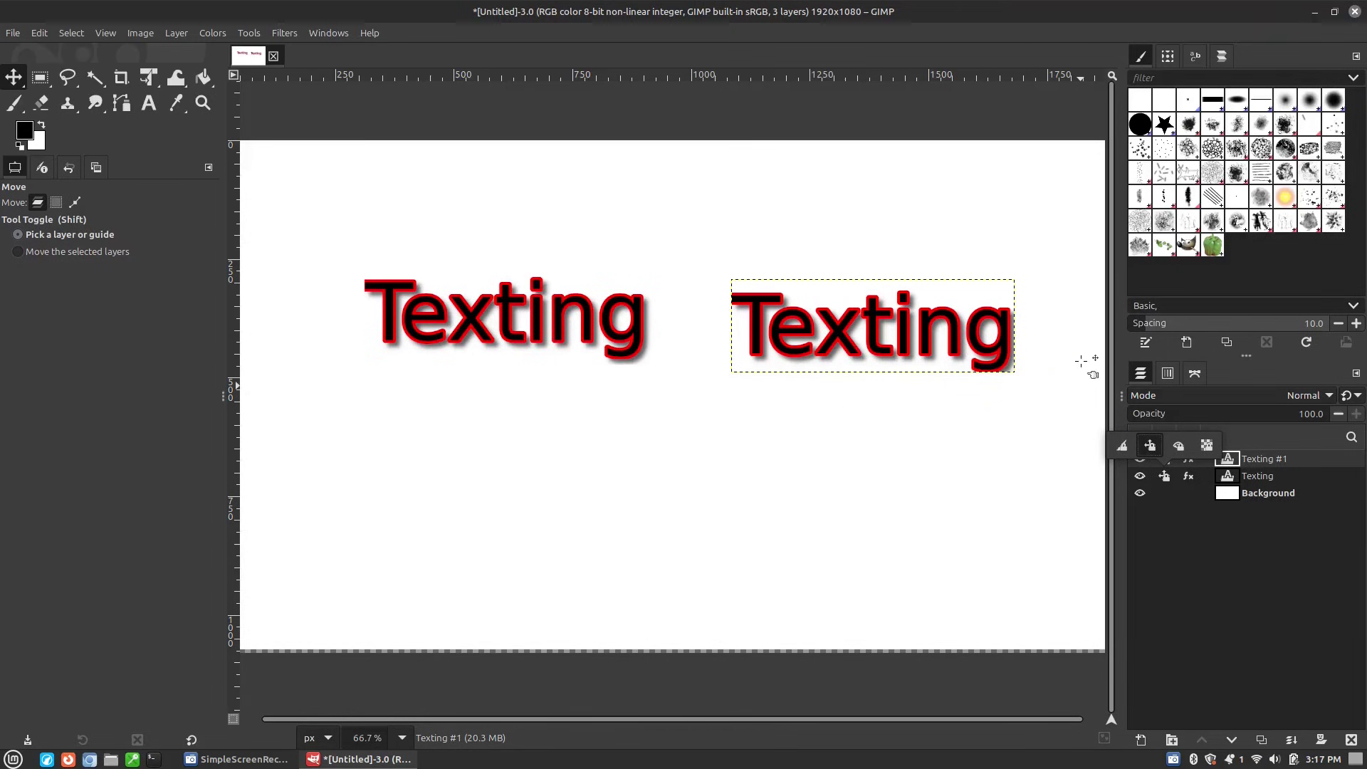
Try to move the position-locked Texting #1 text on the canvas, and undo the accidental Background move
{"action": "left_click", "coordinate": [930, 349]}
{"action": "left_click_drag", "start_coordinate": [929, 349], "coordinate": [942, 387]}
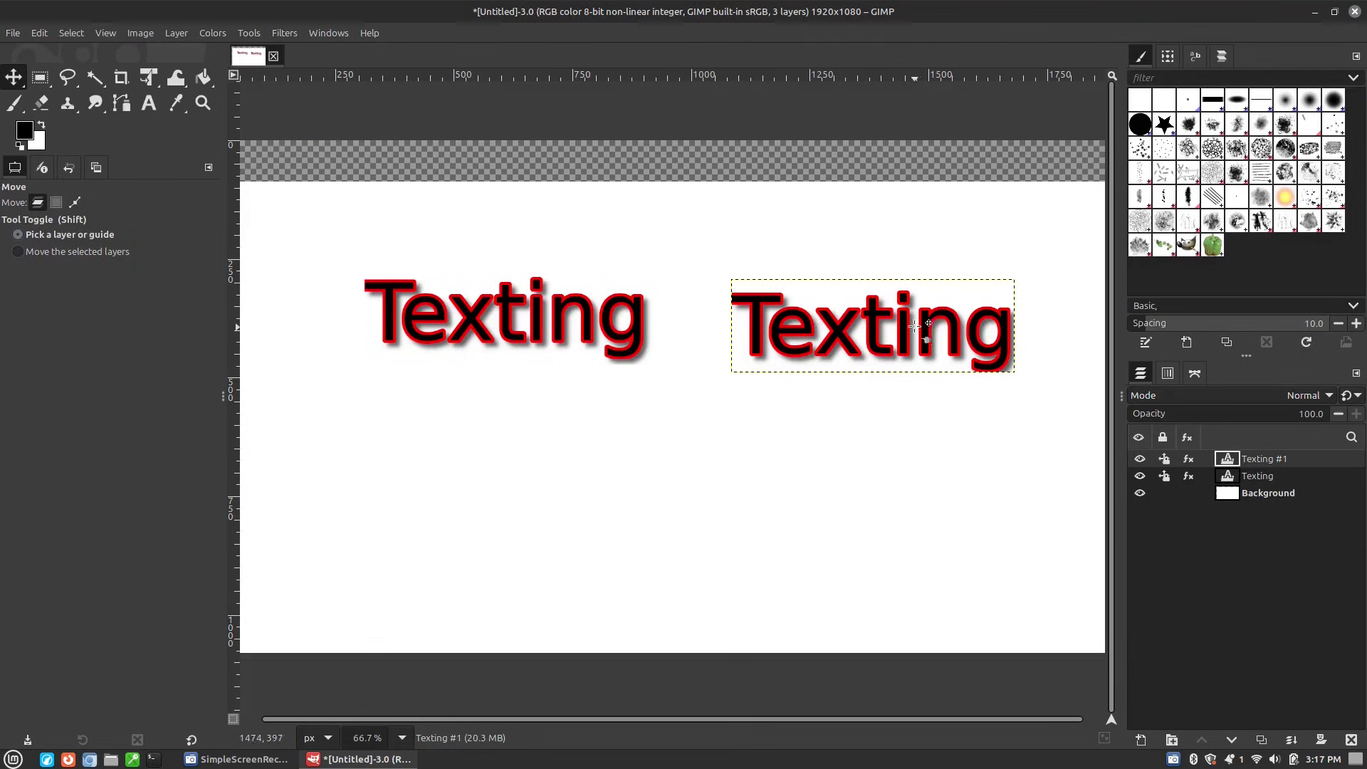
{"action": "key", "text": "ctrl+z"}
{"action": "left_click", "coordinate": [911, 340]}
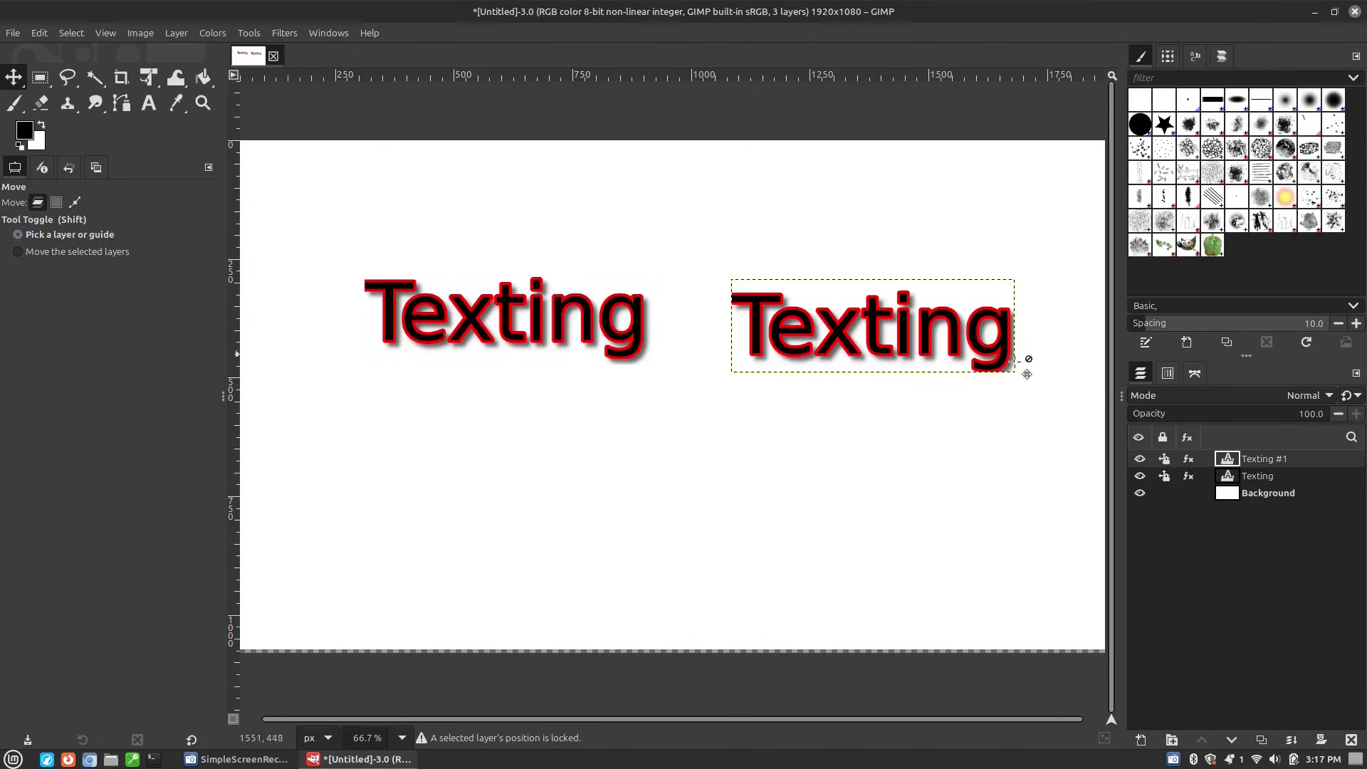
Add a visibility lock to both Texting layers and try to move the Texting #1 text again
{"action": "left_click", "coordinate": [1165, 458]}
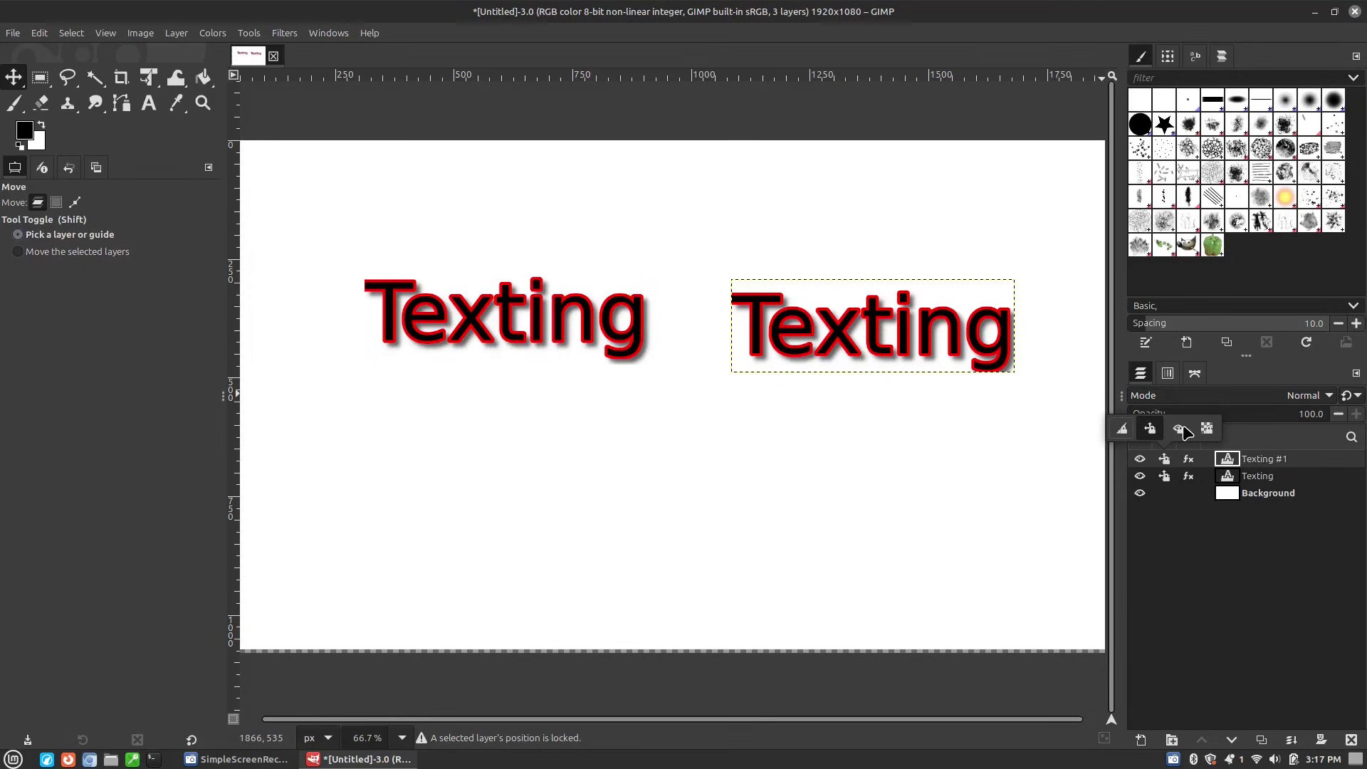
{"action": "left_click", "coordinate": [1180, 430]}
{"action": "left_click", "coordinate": [1165, 475]}
{"action": "left_click", "coordinate": [1179, 446]}
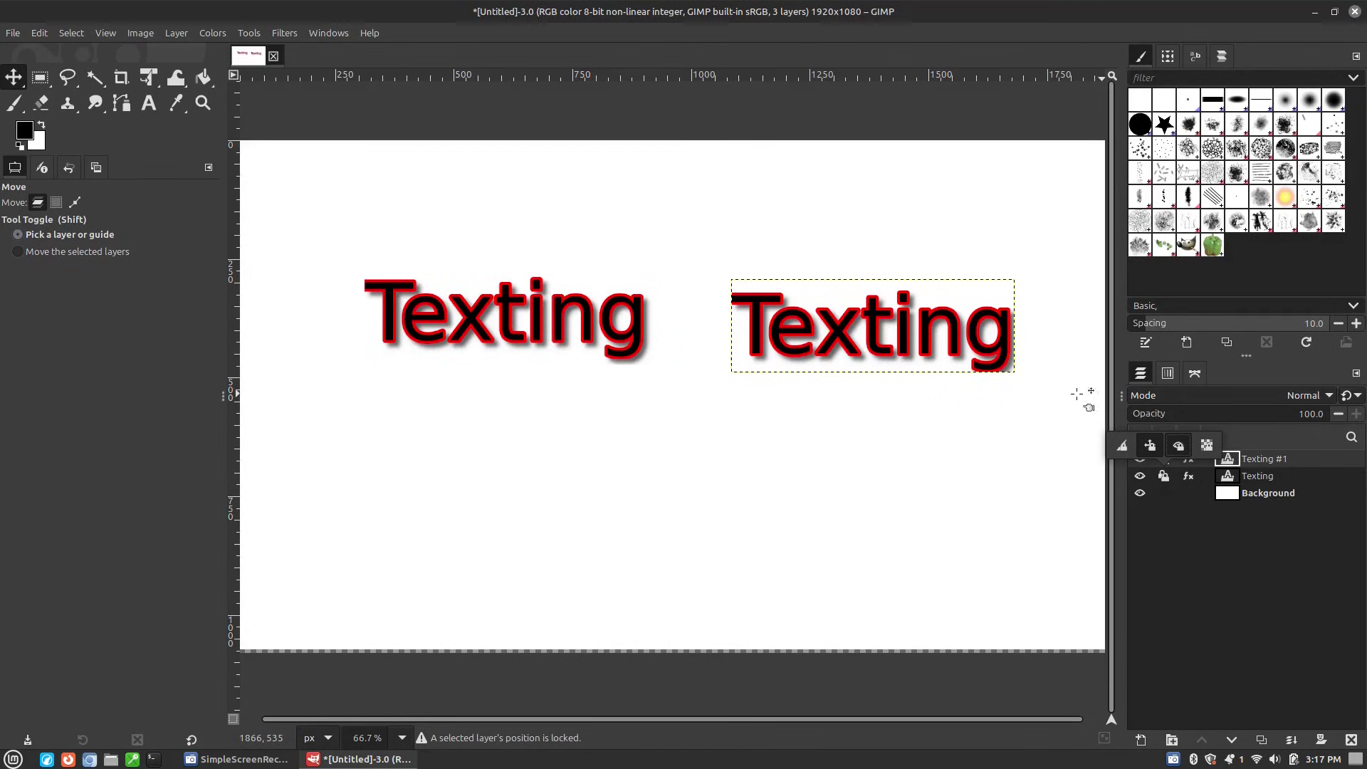
{"action": "left_click", "coordinate": [930, 341]}
{"action": "left_click", "coordinate": [930, 341]}
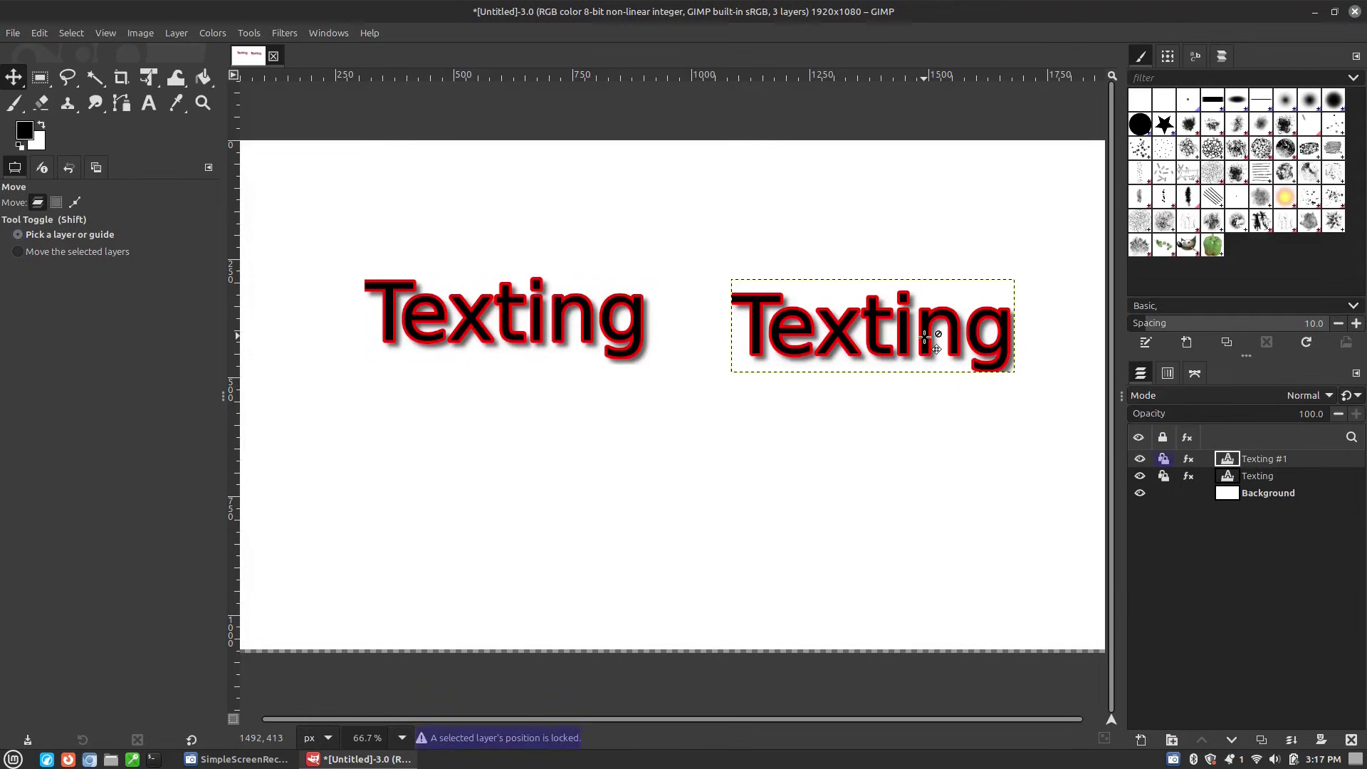
Replace the position and visibility locks on both Texting layers with pixel locks
{"action": "left_click", "coordinate": [1168, 453]}
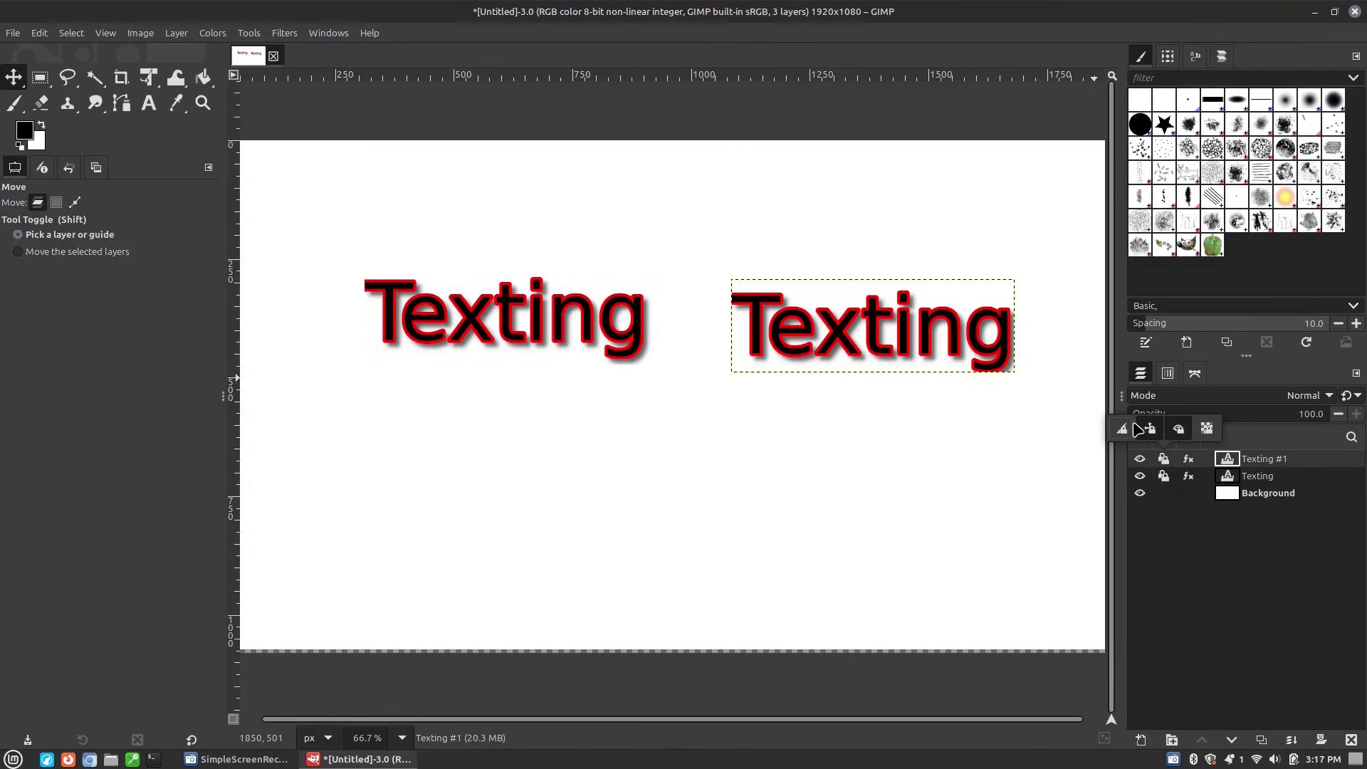
{"action": "left_click", "coordinate": [1166, 462]}
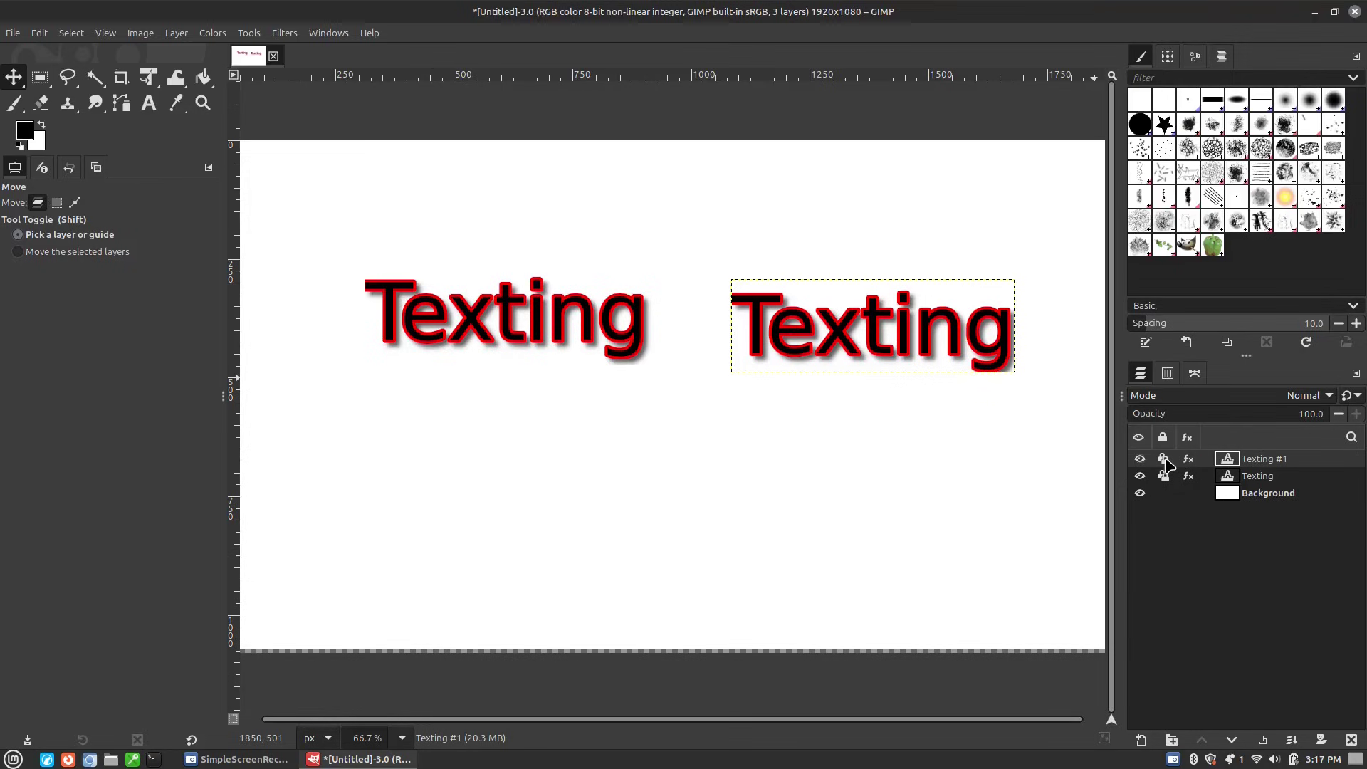
{"action": "left_click", "coordinate": [1165, 460]}
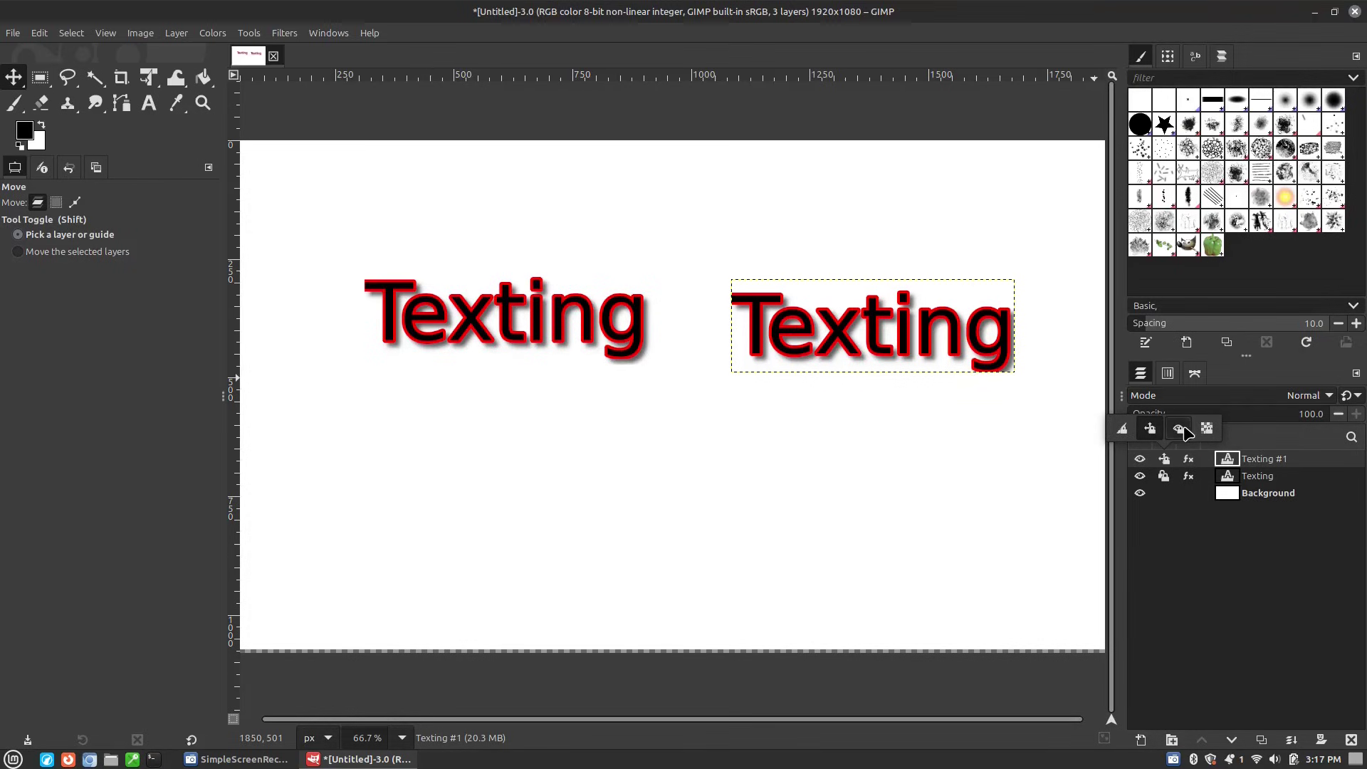
{"action": "left_click", "coordinate": [1151, 430]}
{"action": "left_click", "coordinate": [1165, 476]}
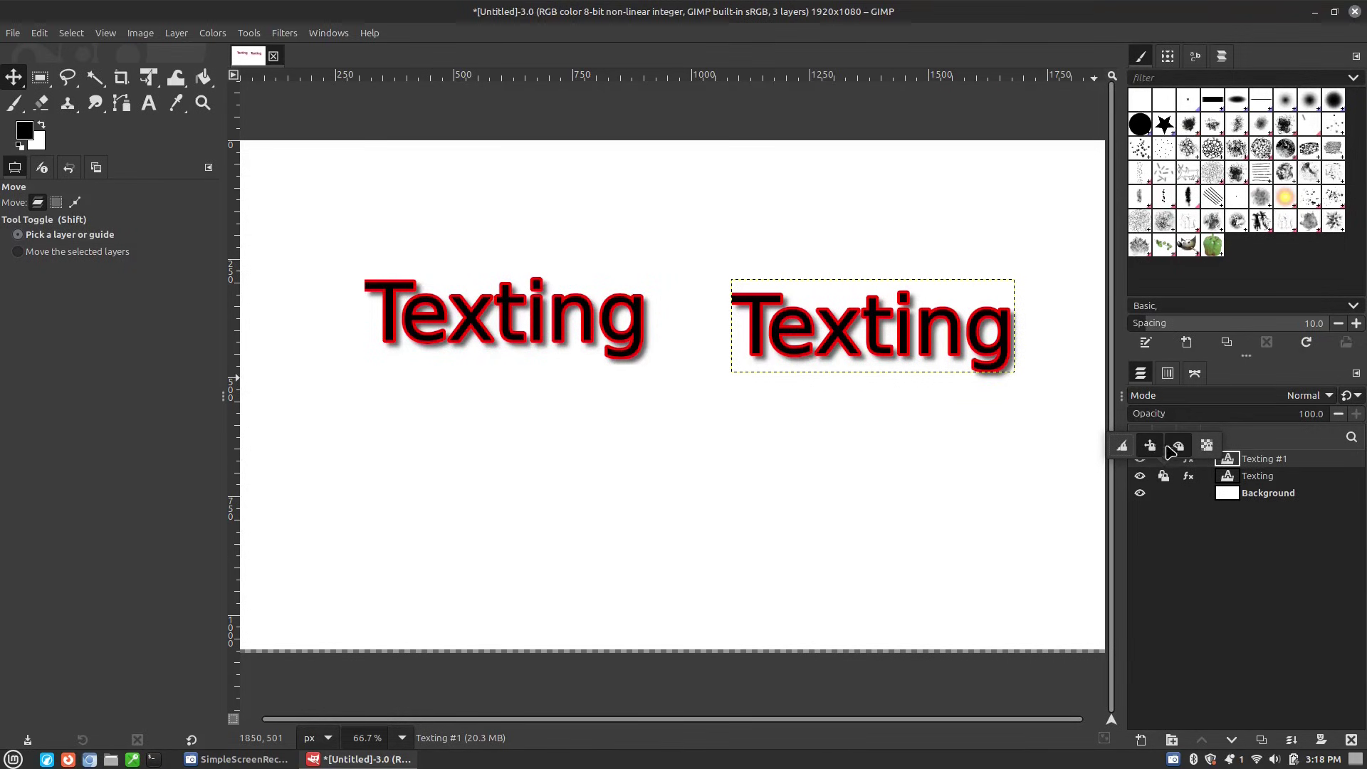
{"action": "left_click", "coordinate": [1122, 445]}
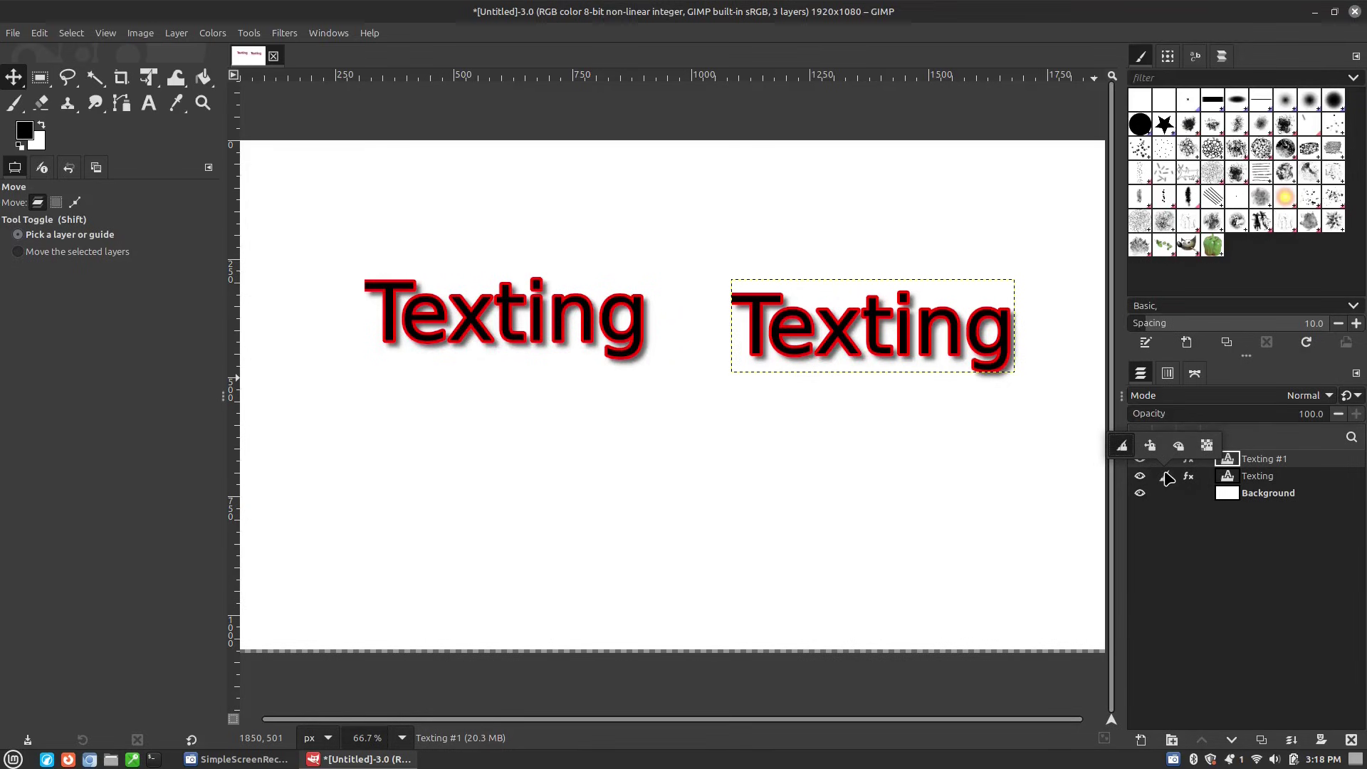
{"action": "left_click", "coordinate": [1171, 470]}
{"action": "left_click", "coordinate": [1165, 460]}
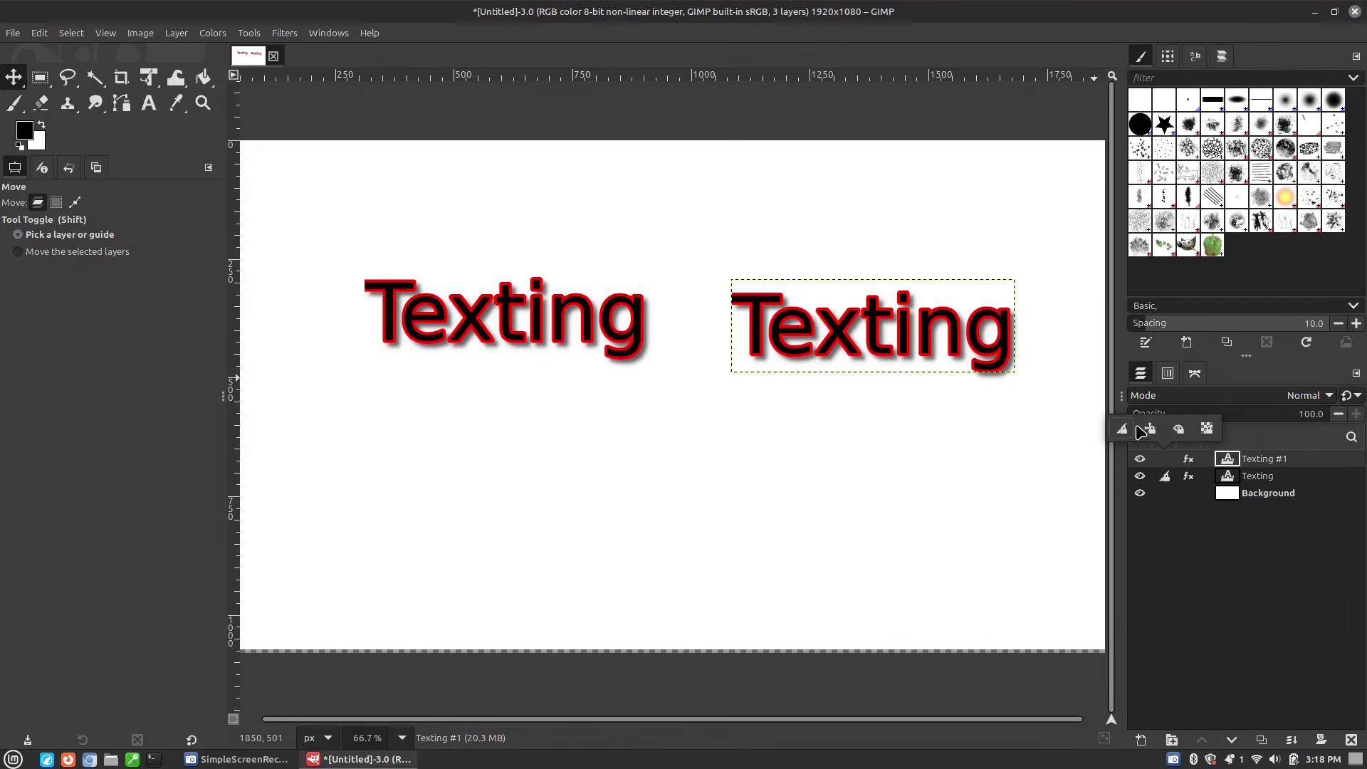
{"action": "left_click", "coordinate": [1122, 429]}
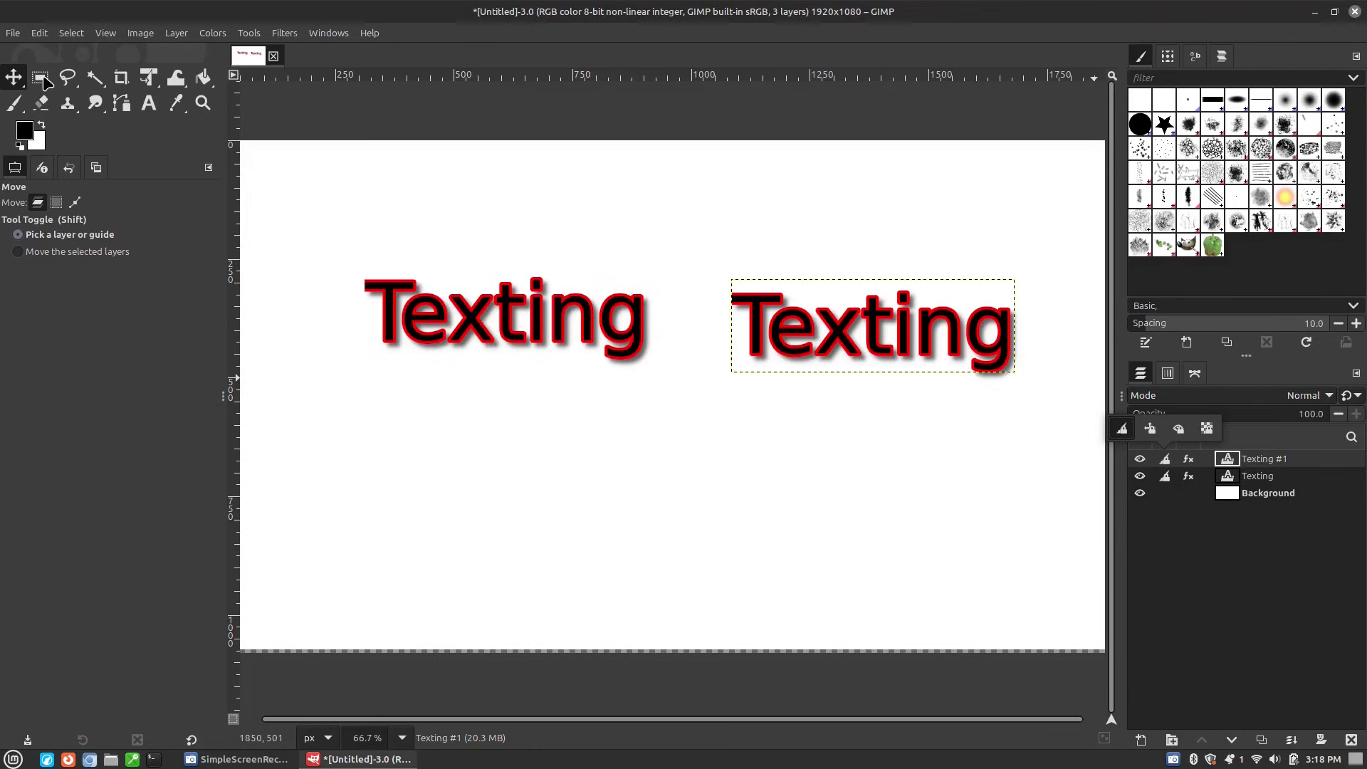
{"action": "left_click", "coordinate": [651, 243]}
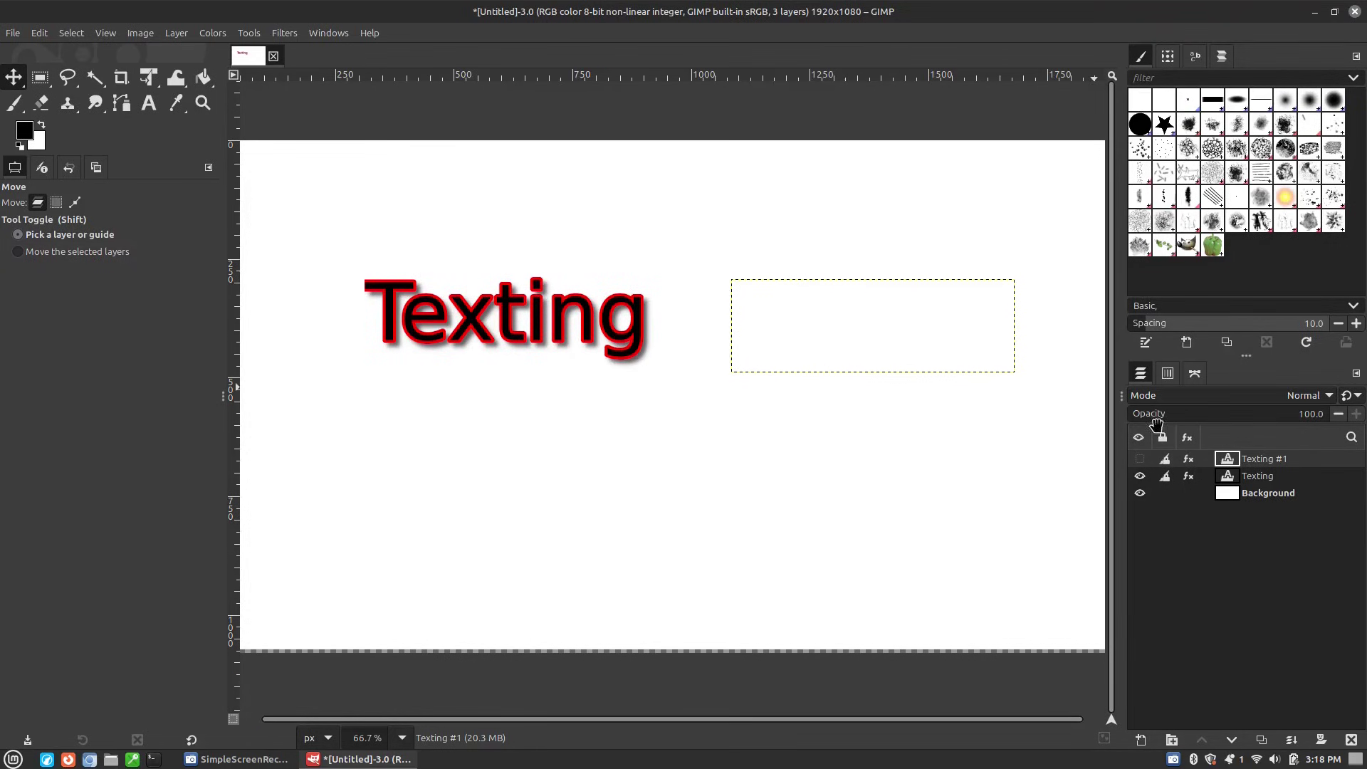
Make the Texting #1 layer visible again and move its text slightly on the canvas
{"action": "left_click", "coordinate": [1139, 460]}
{"action": "mouse_move", "coordinate": [924, 339]}
{"action": "left_mouse_down"}
{"action": "mouse_move", "coordinate": [926, 375]}
{"action": "mouse_move", "coordinate": [926, 336]}
{"action": "left_mouse_up"}
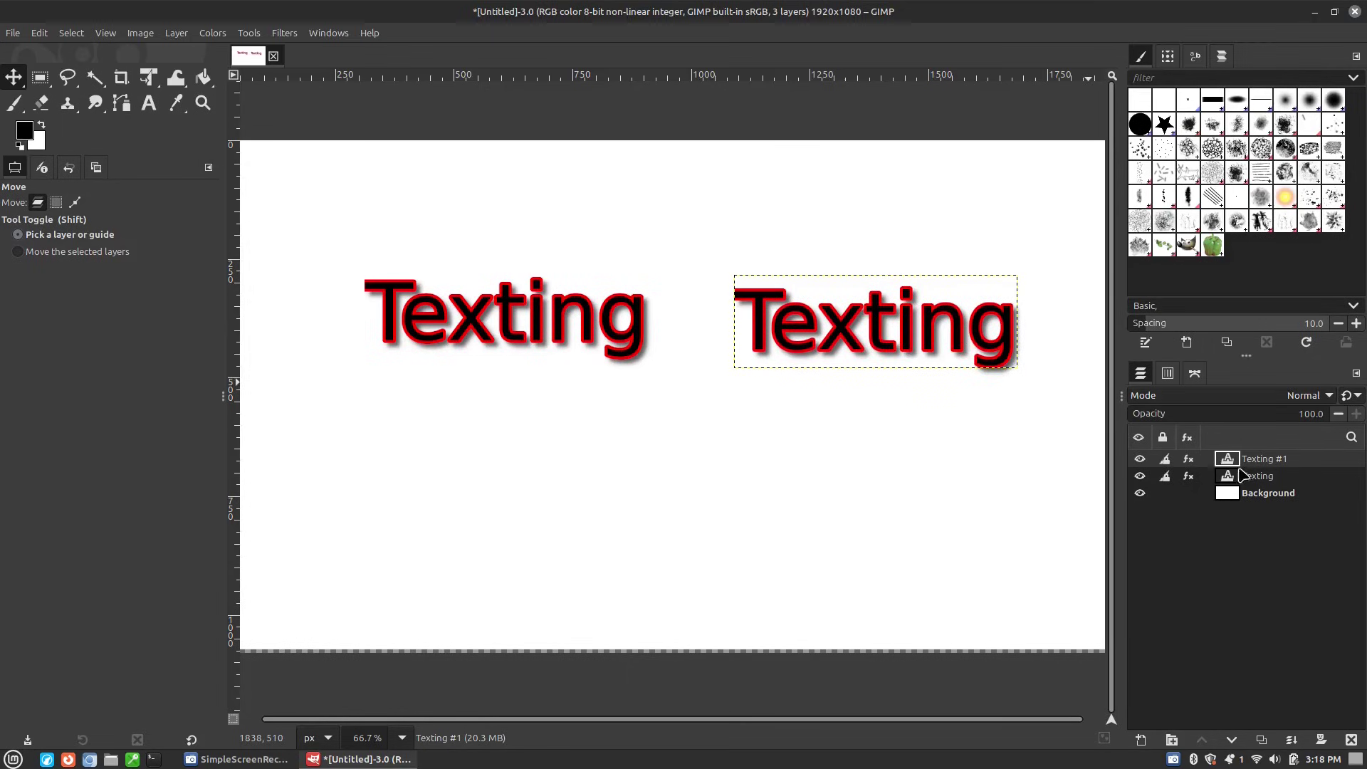
Remove the pixel locks from both the Texting #1 and Texting layers
{"action": "left_click", "coordinate": [1168, 459]}
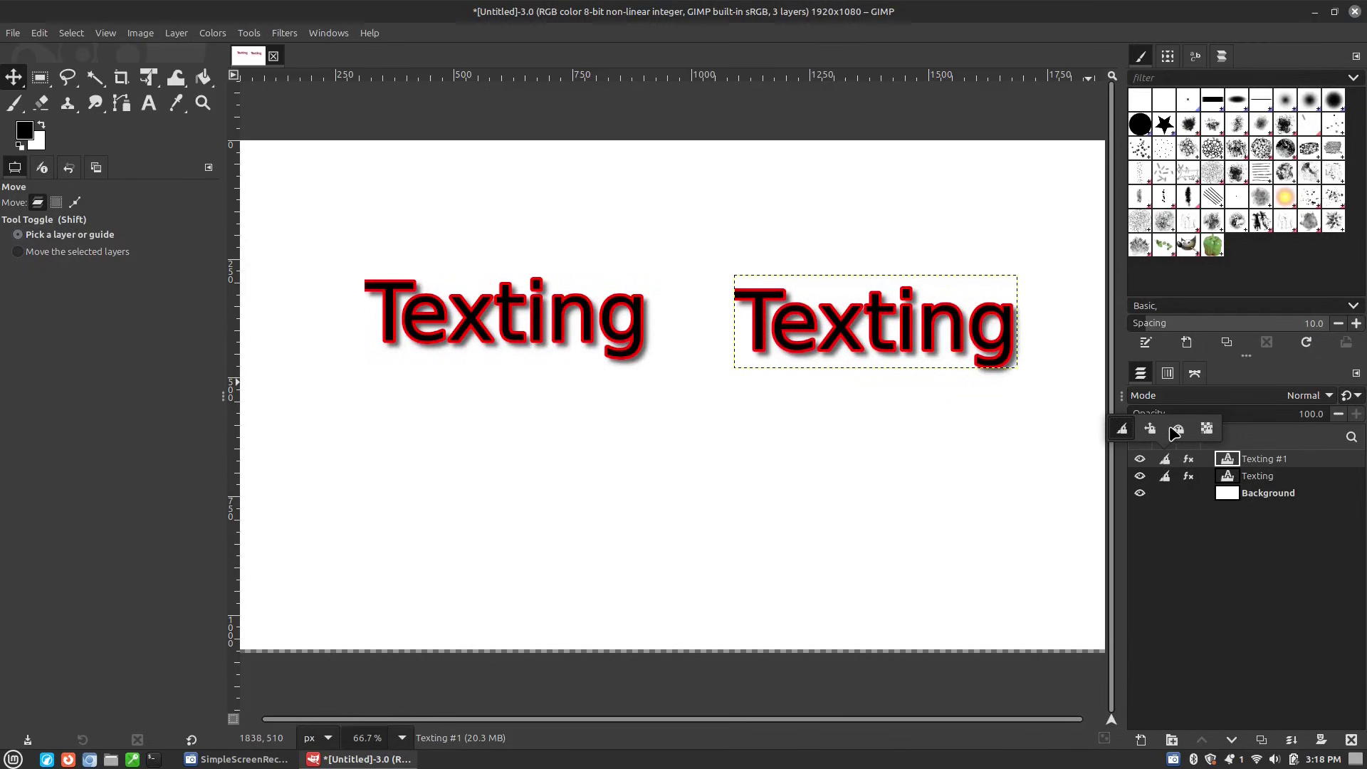
{"action": "left_click", "coordinate": [1122, 431]}
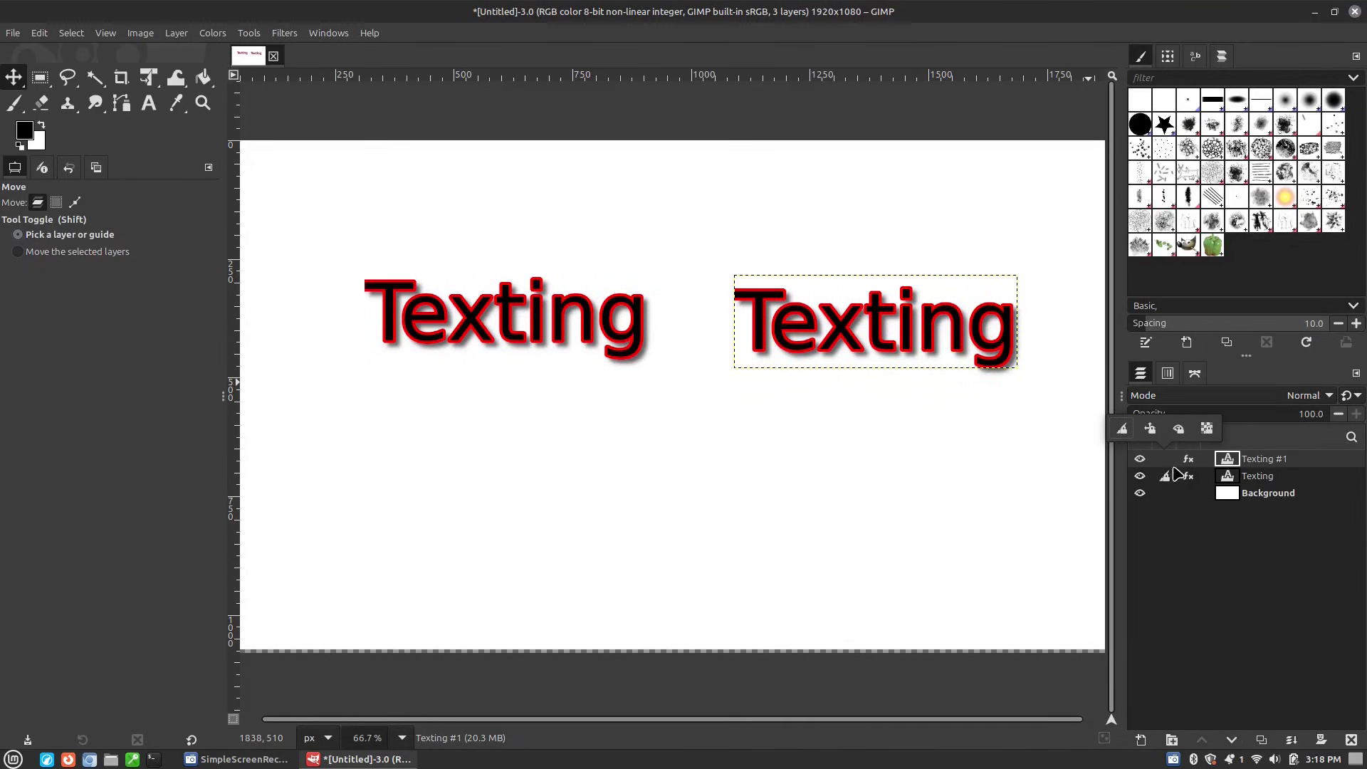
{"action": "left_click", "coordinate": [1166, 476]}
{"action": "left_click", "coordinate": [1123, 445]}
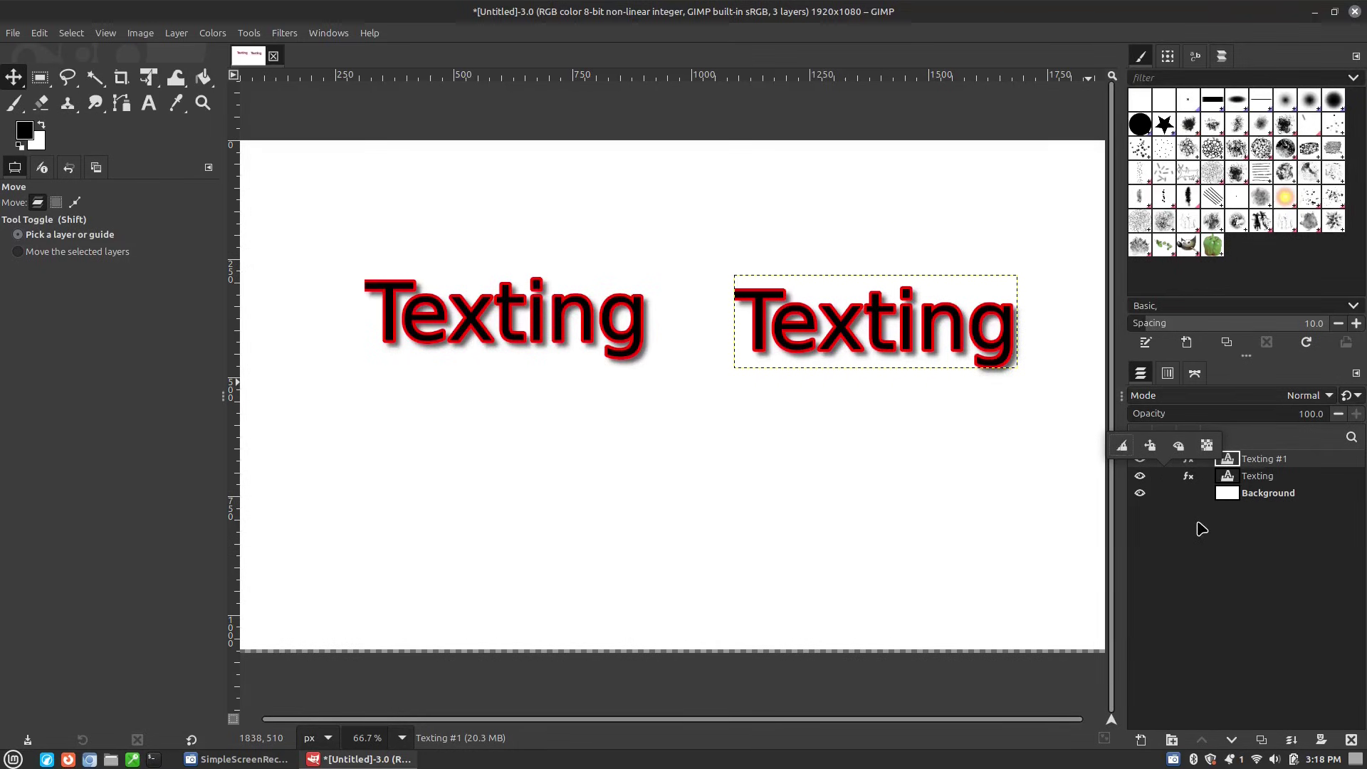
{"action": "left_click", "coordinate": [1237, 541]}
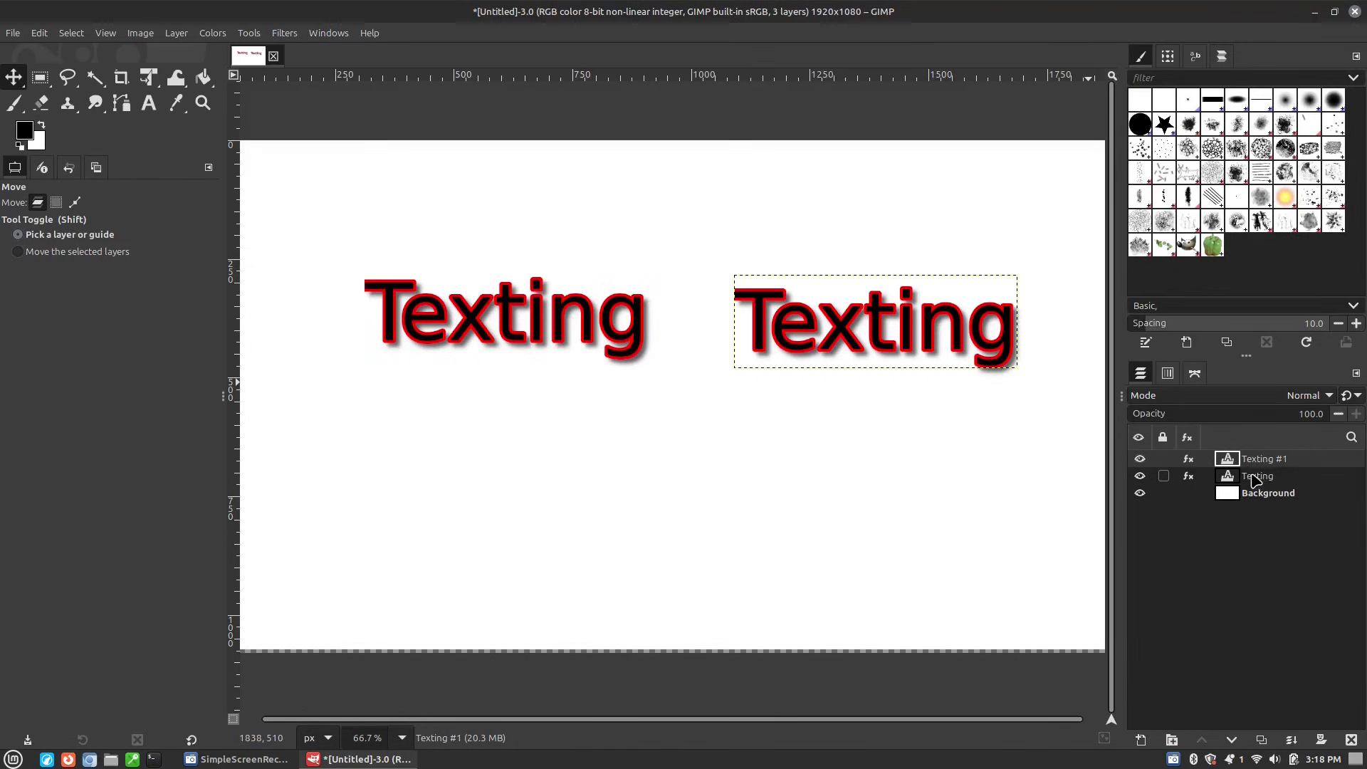
Select both Texting layers and try to move them together slightly down and to the left
{"action": "left_click", "coordinate": [1254, 479], "text": "ctrl"}
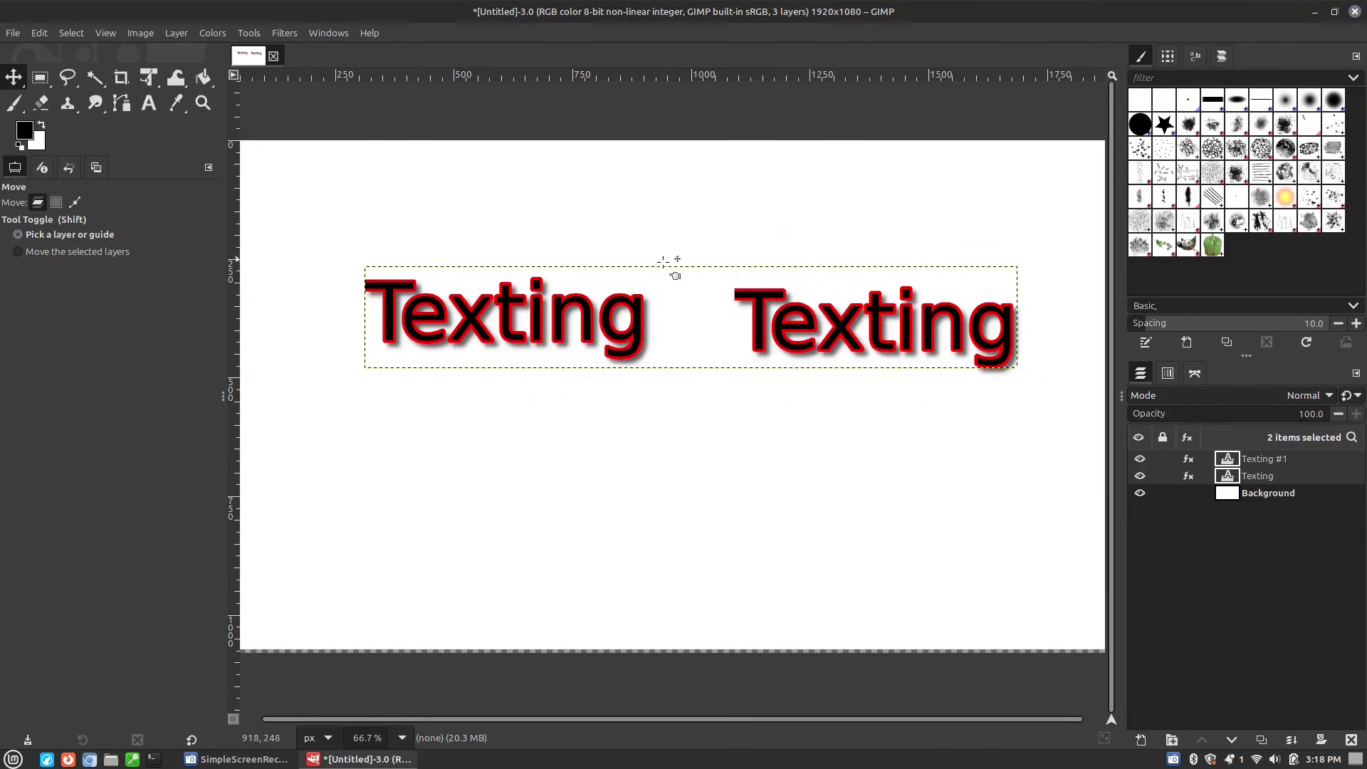
{"action": "left_click_drag", "start_coordinate": [756, 331], "coordinate": [724, 358]}
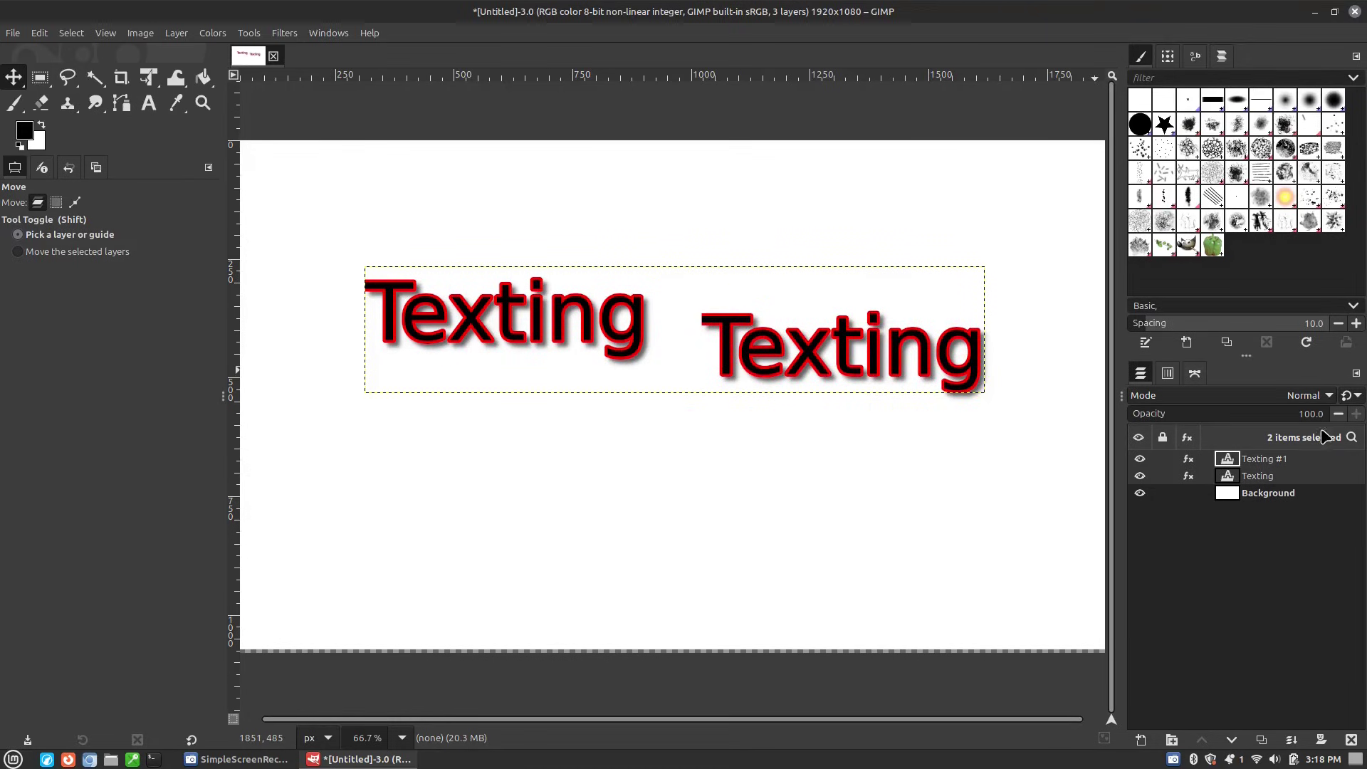
Set the Move tool to move the selected layers and shift both Texting layers together slightly to the right
{"action": "left_click", "coordinate": [1292, 462]}
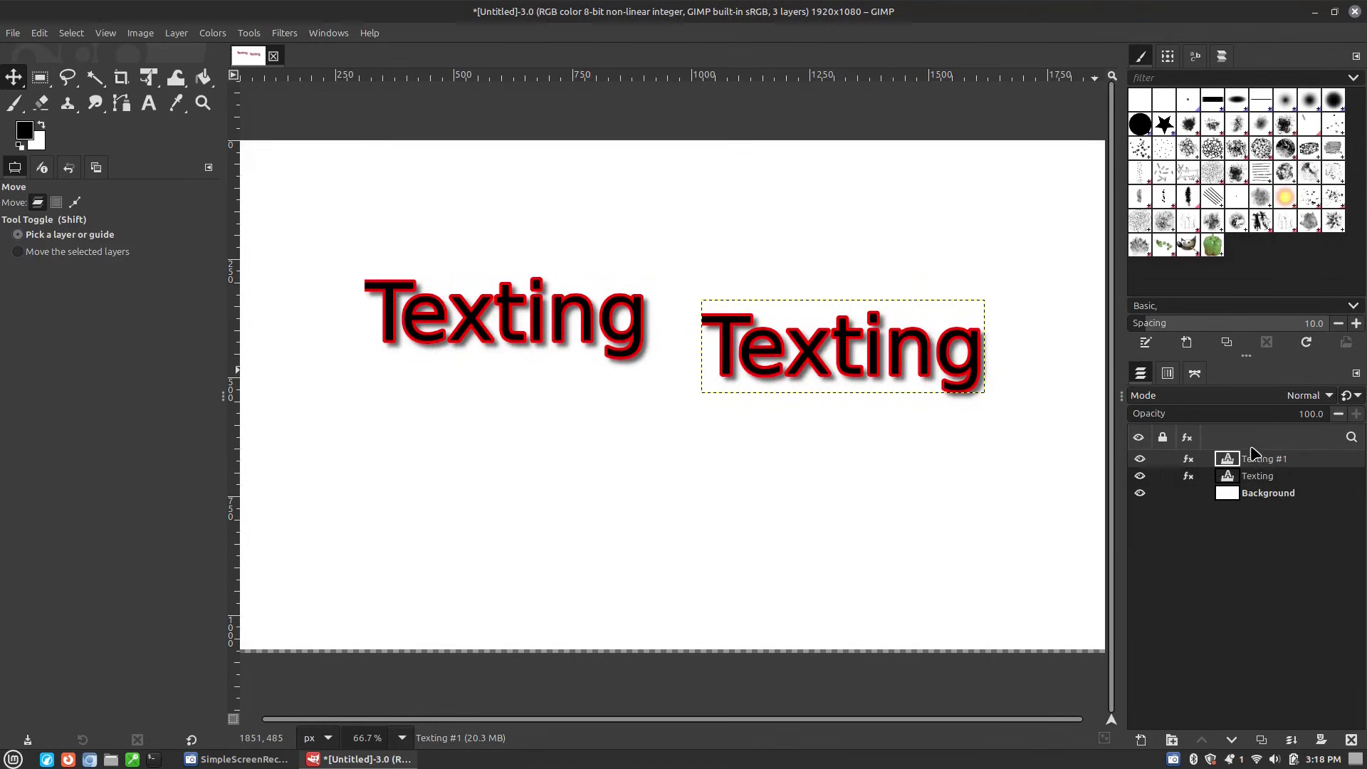
{"action": "left_click", "coordinate": [1264, 475], "text": "ctrl"}
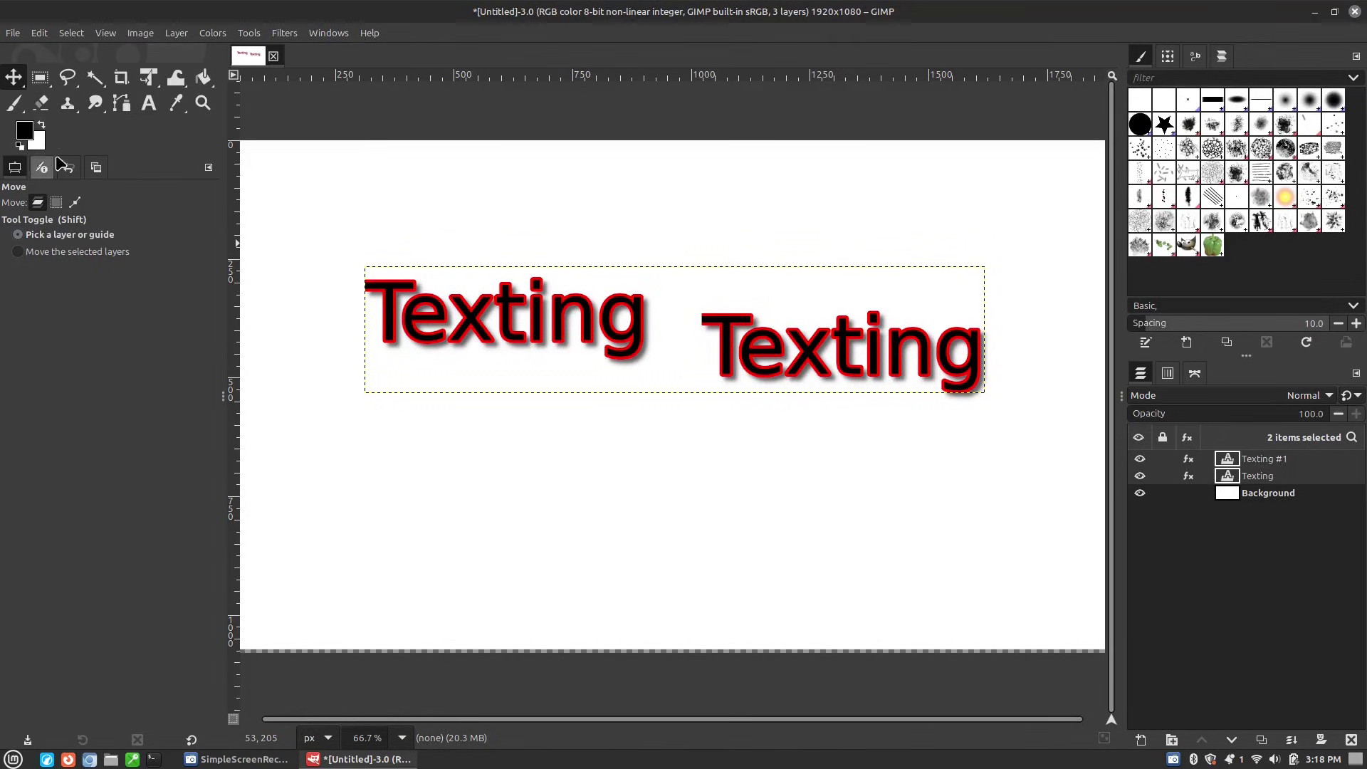
{"action": "left_click", "coordinate": [64, 254]}
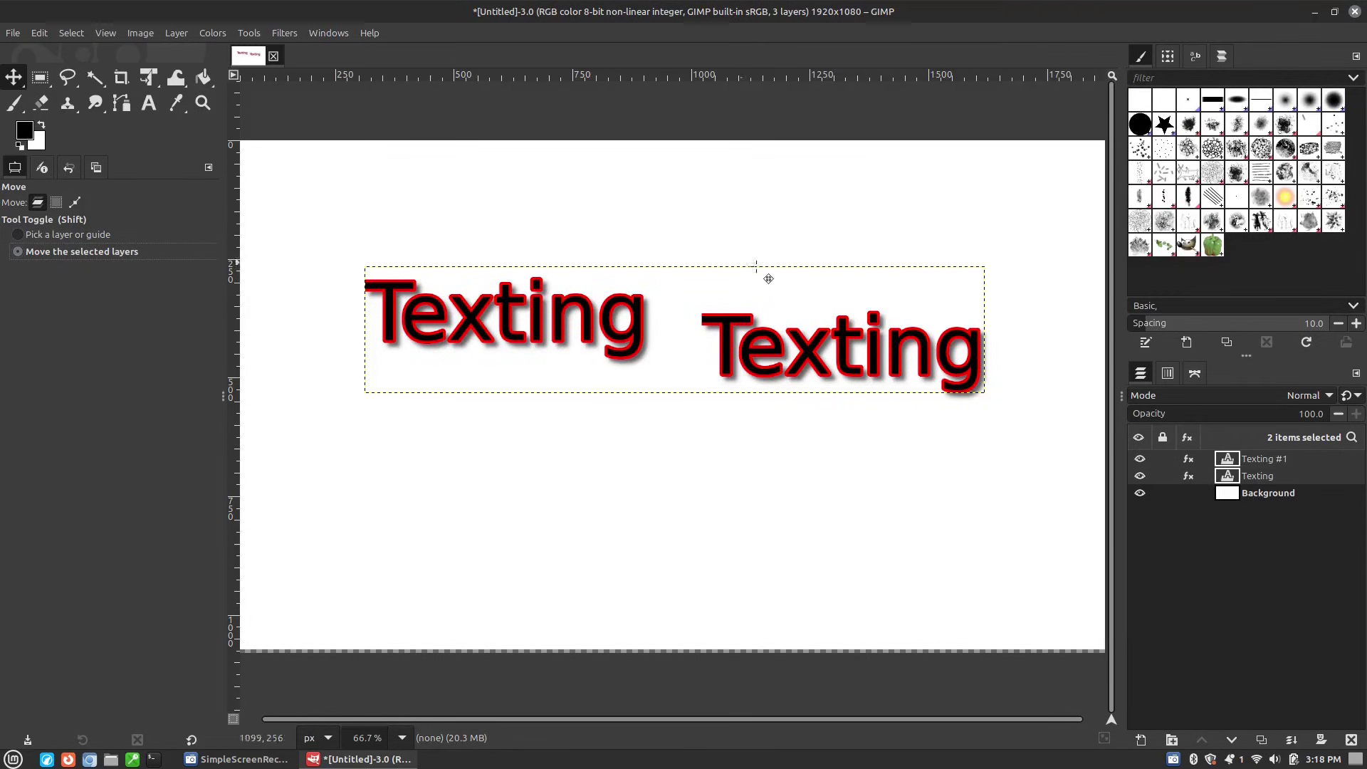
{"action": "mouse_move", "coordinate": [811, 352]}
{"action": "left_mouse_down"}
{"action": "mouse_move", "coordinate": [818, 454]}
{"action": "mouse_move", "coordinate": [844, 322]}
{"action": "mouse_move", "coordinate": [811, 304]}
{"action": "mouse_move", "coordinate": [787, 260]}
{"action": "mouse_move", "coordinate": [819, 359]}
{"action": "left_mouse_up"}
{"action": "left_click_drag", "start_coordinate": [803, 400], "coordinate": [837, 385]}
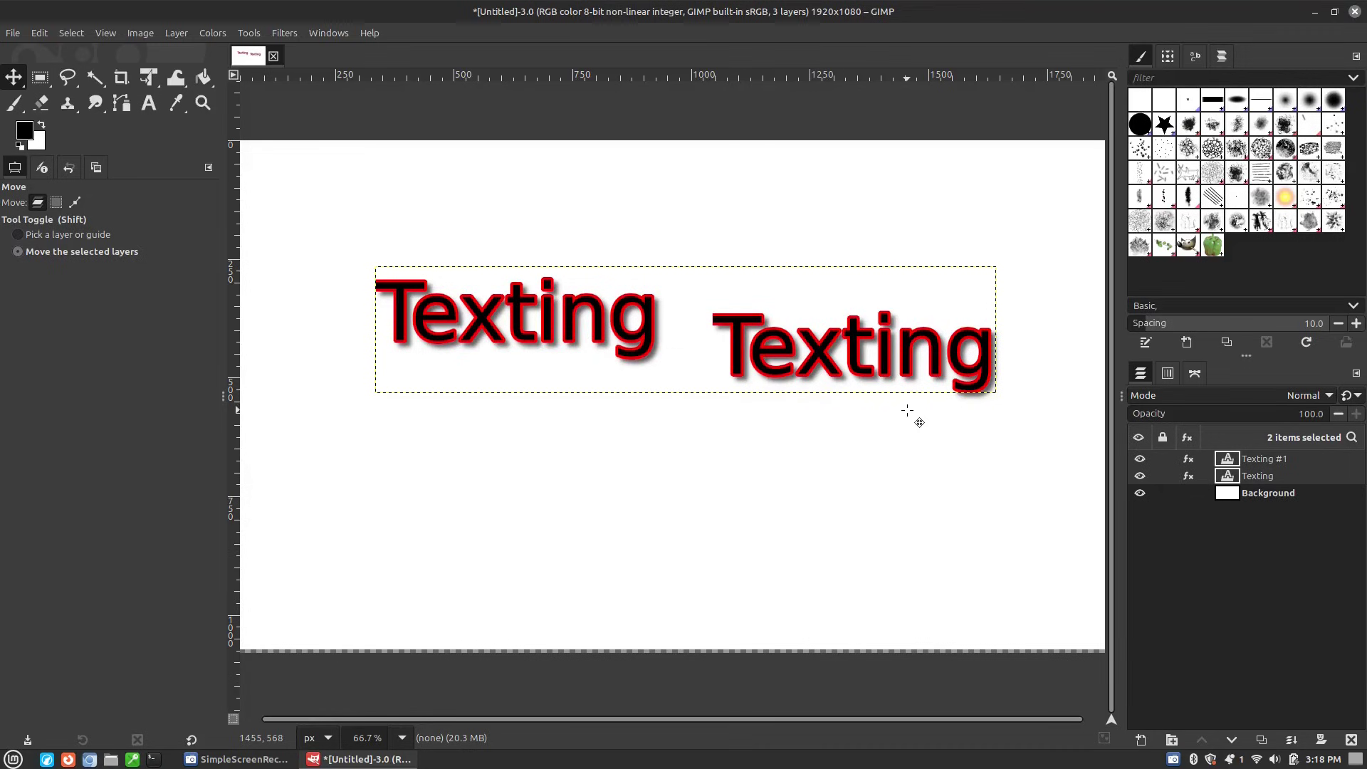
Store the two selected Texting layers as a layer set named Text
{"action": "left_click", "coordinate": [1351, 437]}
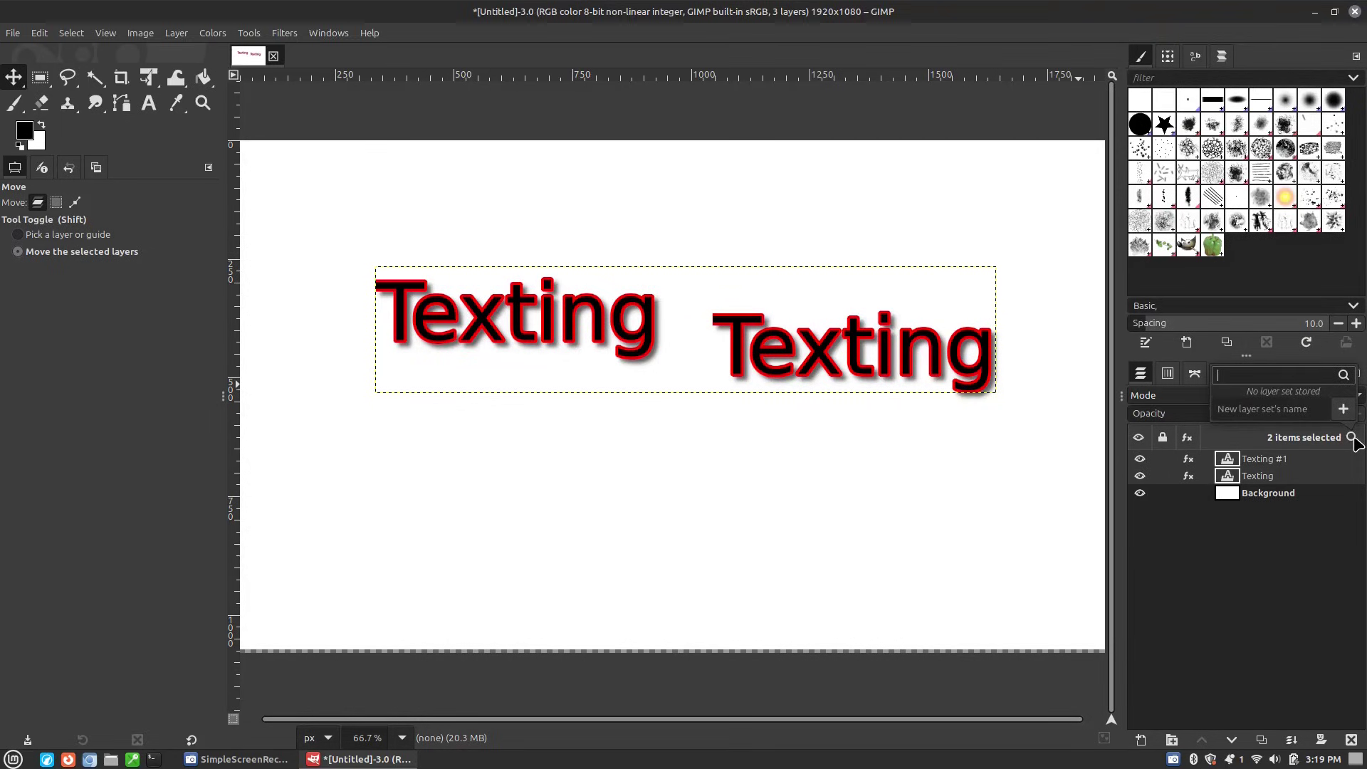
{"action": "left_click", "coordinate": [1285, 409]}
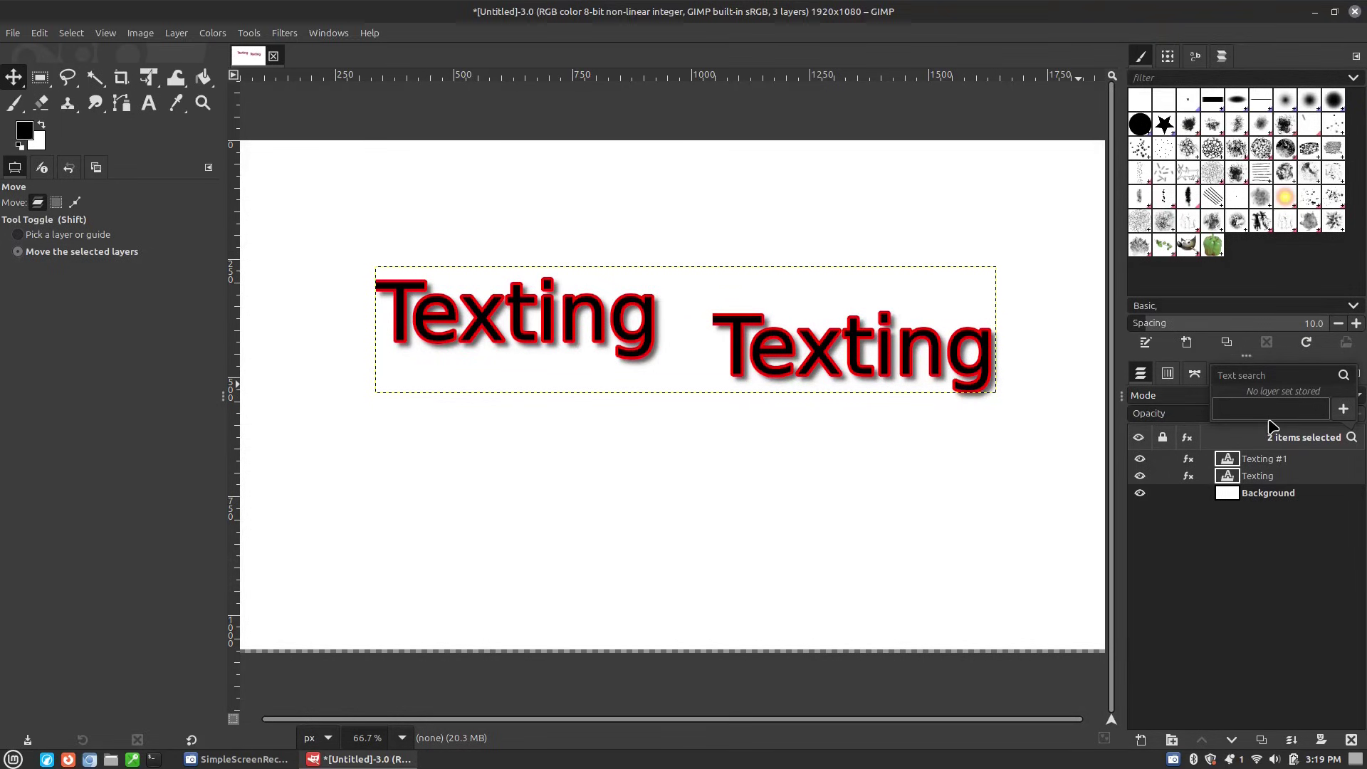
{"action": "type", "text": "Text"}
{"action": "left_click", "coordinate": [1346, 412]}
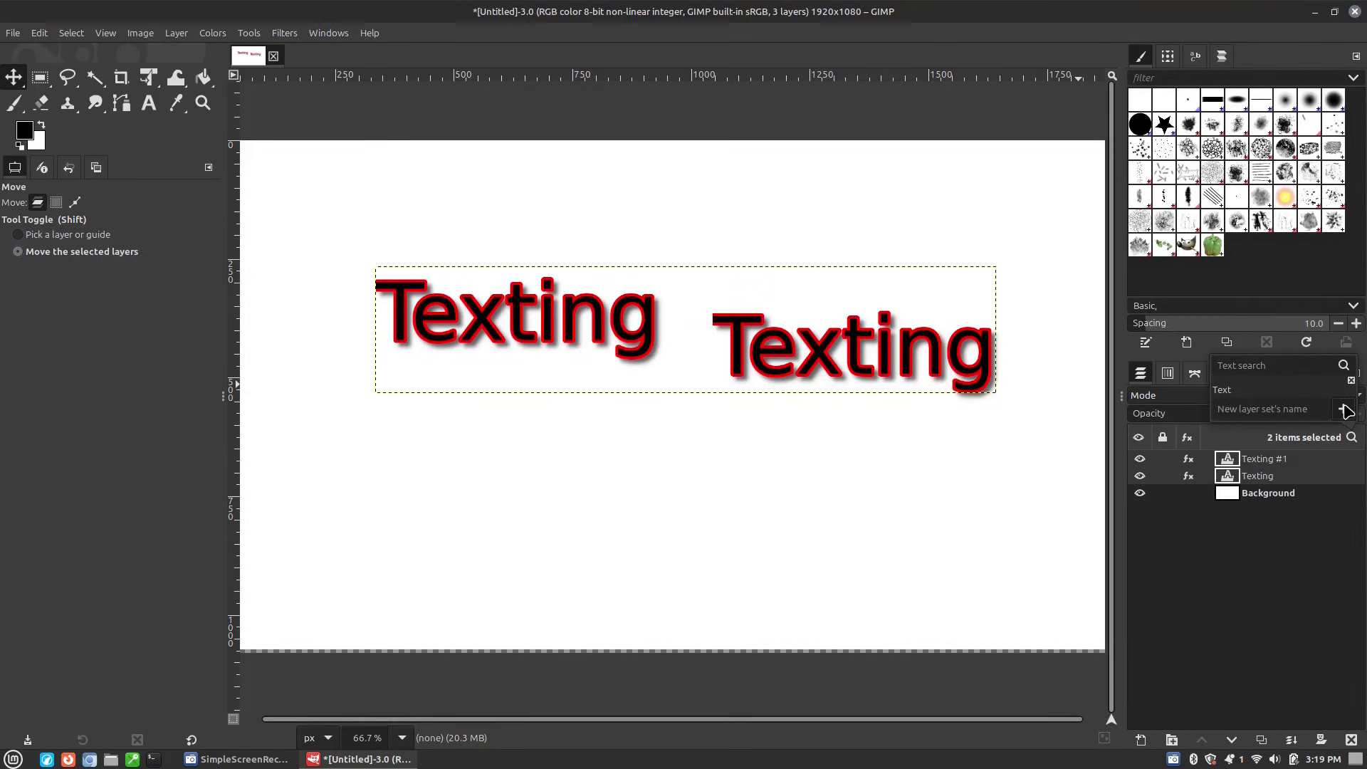
Select the Background layer, reselect both Texting layers through the Text layer set, and move them slightly to the right
{"action": "left_click", "coordinate": [1269, 494]}
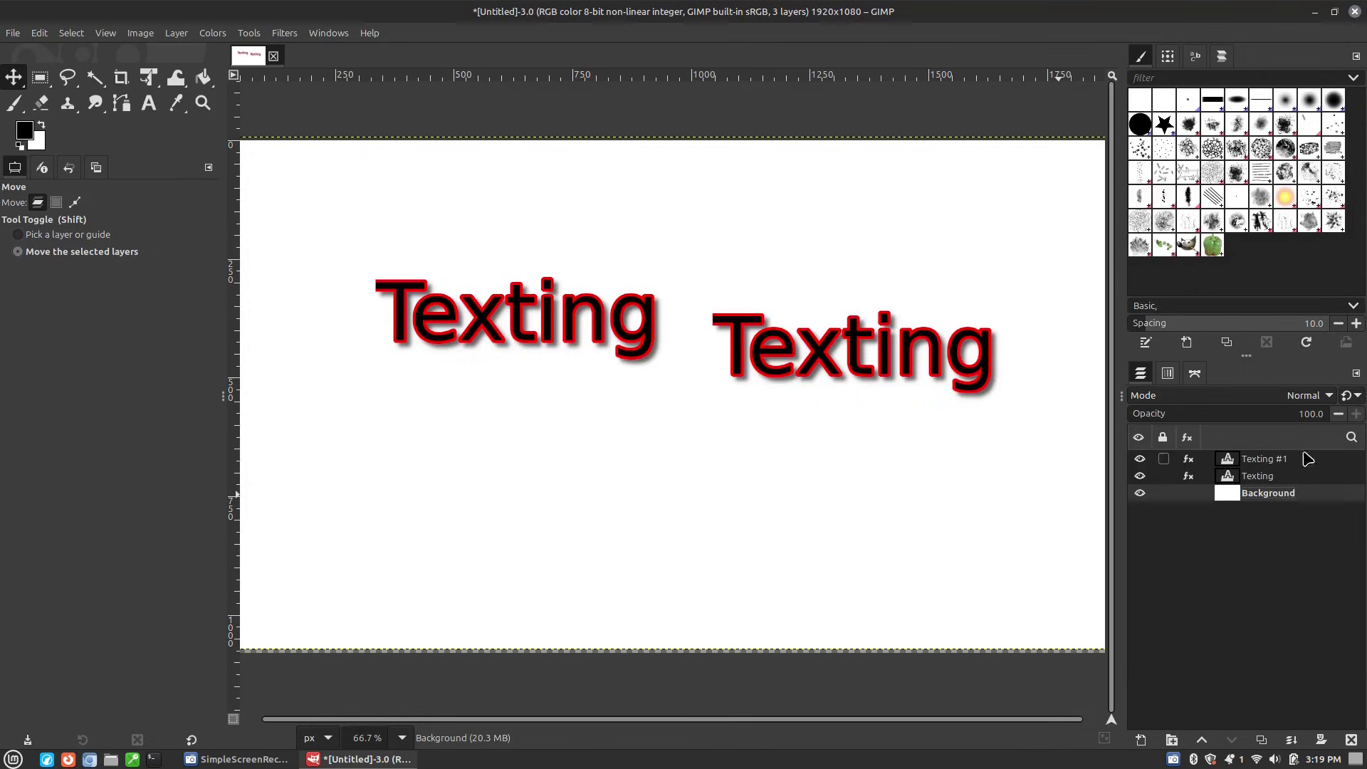
{"action": "left_click", "coordinate": [1351, 437]}
{"action": "left_click", "coordinate": [1246, 393]}
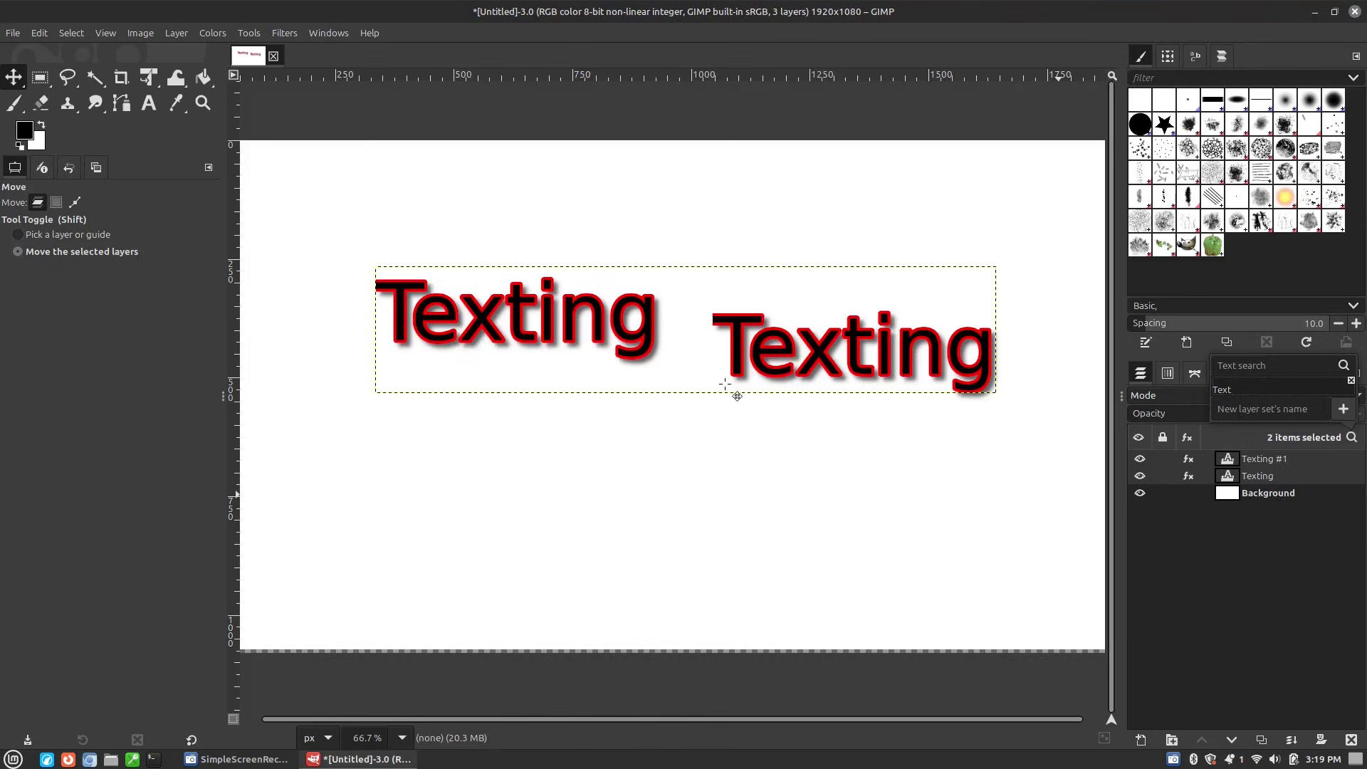
{"action": "left_click", "coordinate": [814, 363]}
{"action": "mouse_move", "coordinate": [813, 363]}
{"action": "left_mouse_down"}
{"action": "mouse_move", "coordinate": [830, 415]}
{"action": "mouse_move", "coordinate": [885, 378]}
{"action": "mouse_move", "coordinate": [825, 363]}
{"action": "left_mouse_up"}
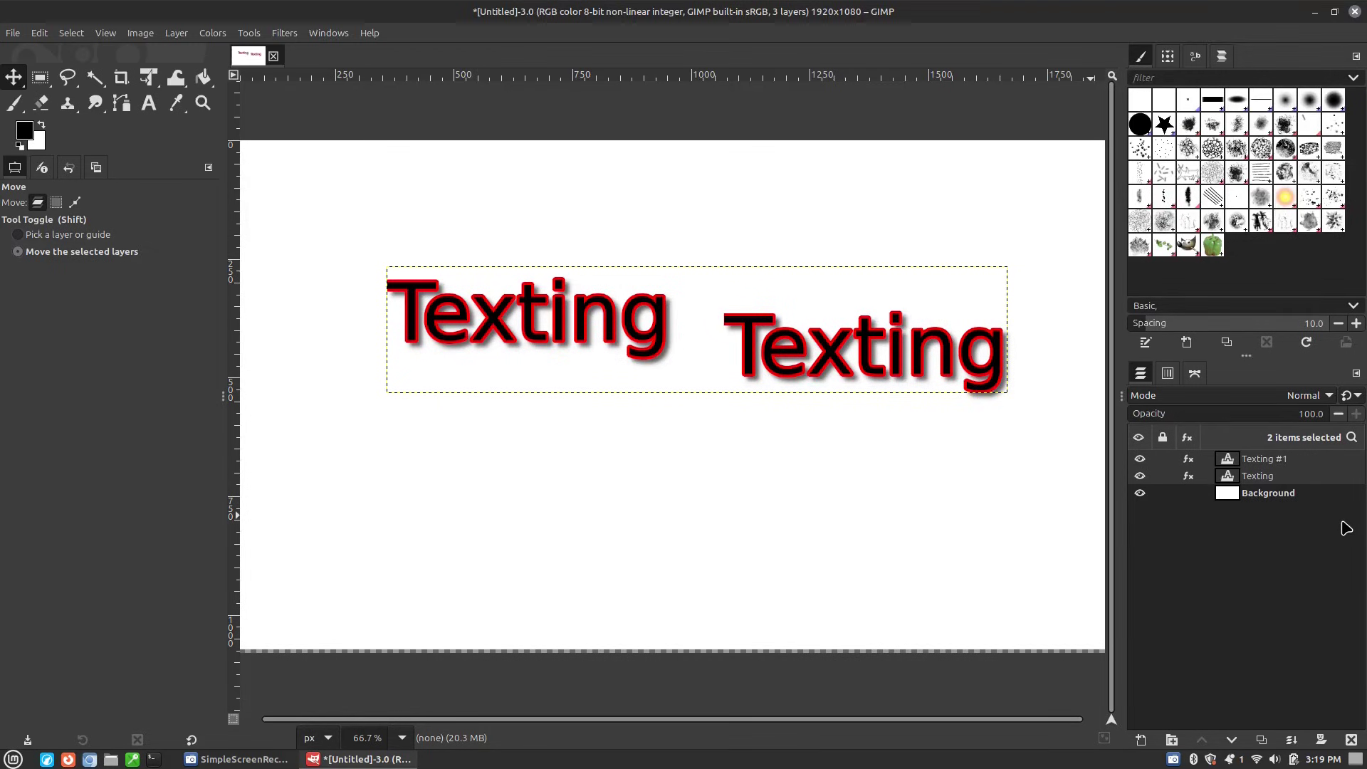
Examine the lock options of the Texting #1 layer, including the alpha channel lock, and select the Background layer
{"action": "left_click", "coordinate": [1164, 462]}
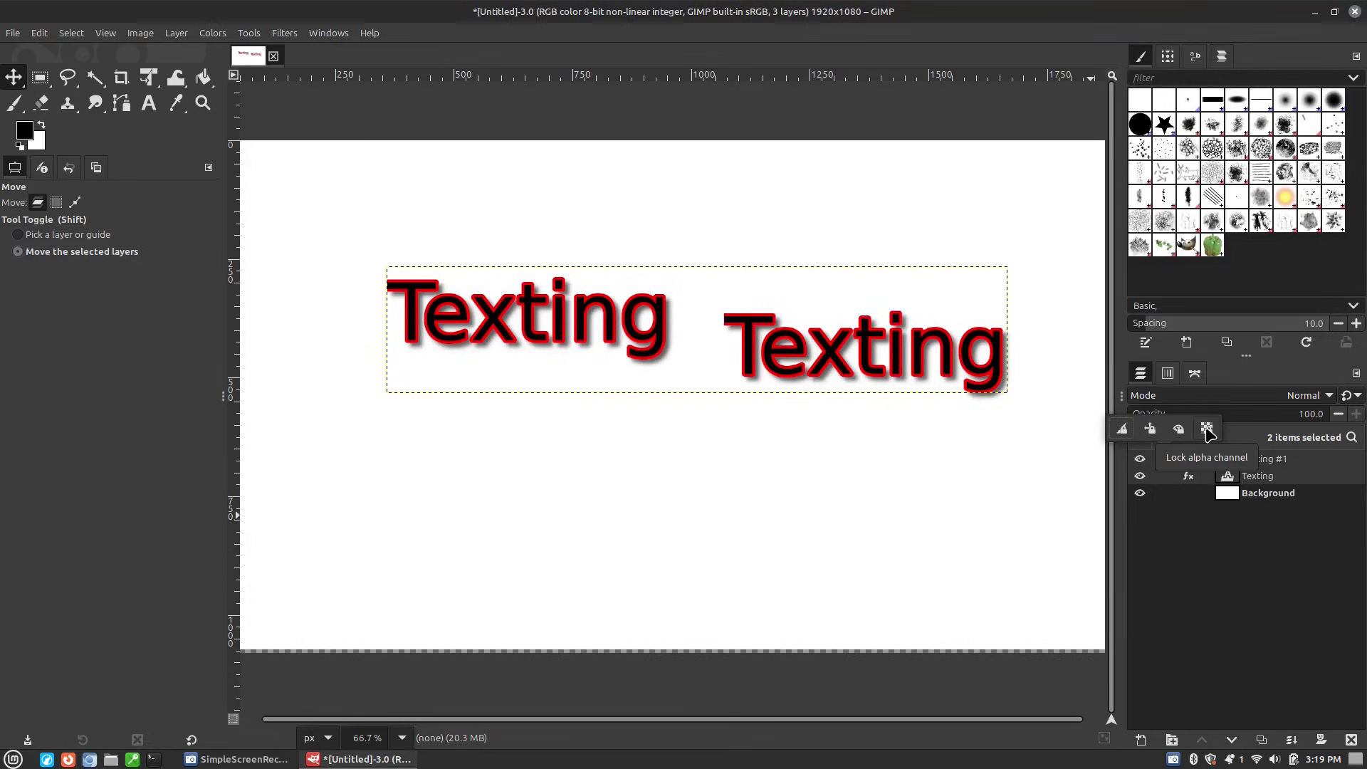
{"action": "left_click", "coordinate": [1332, 588]}
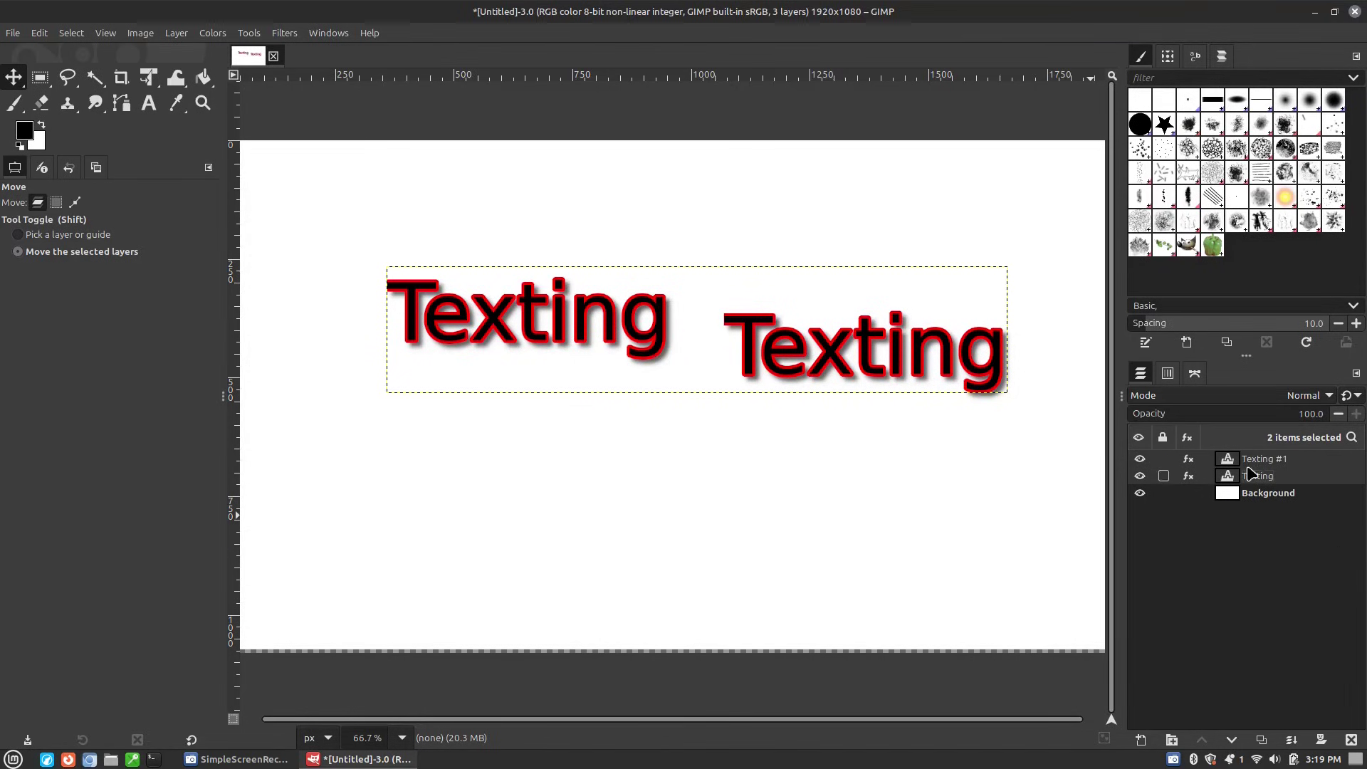
{"action": "left_click", "coordinate": [1300, 493]}
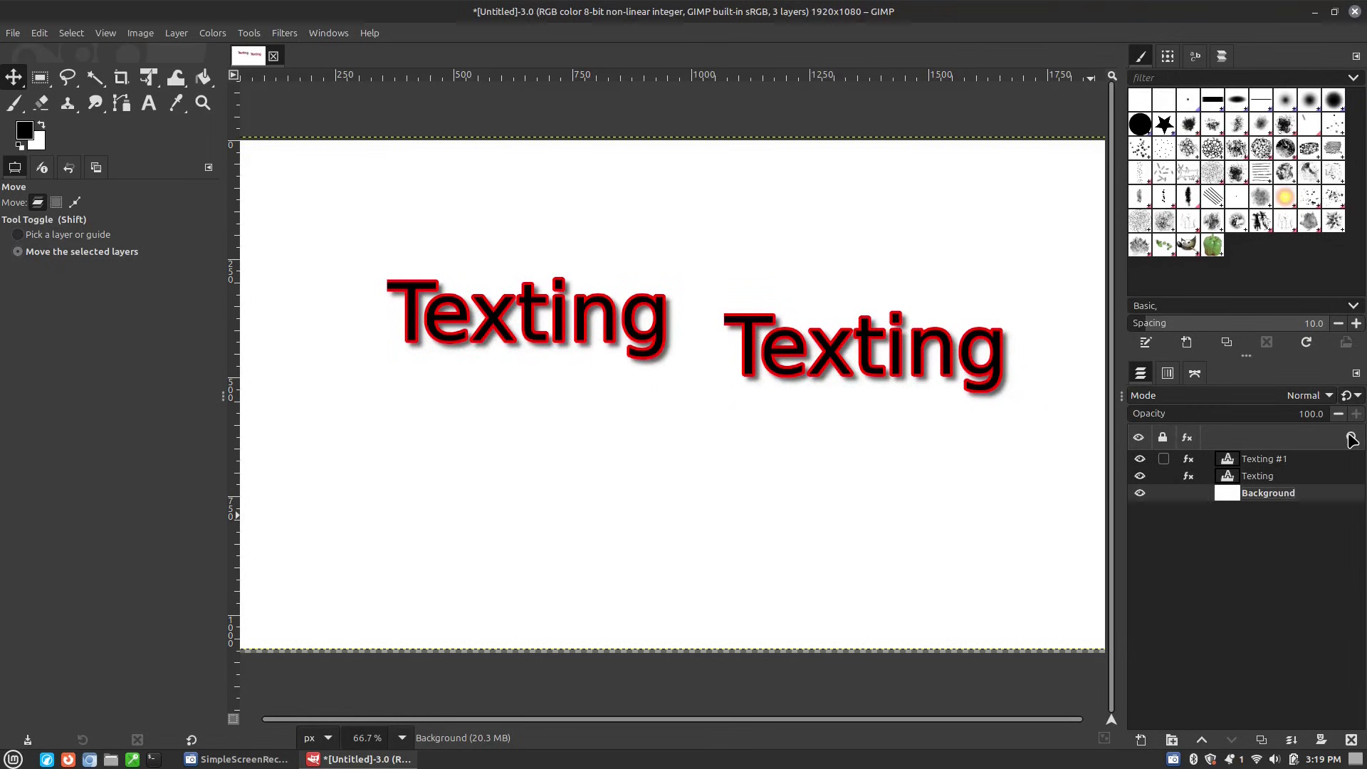